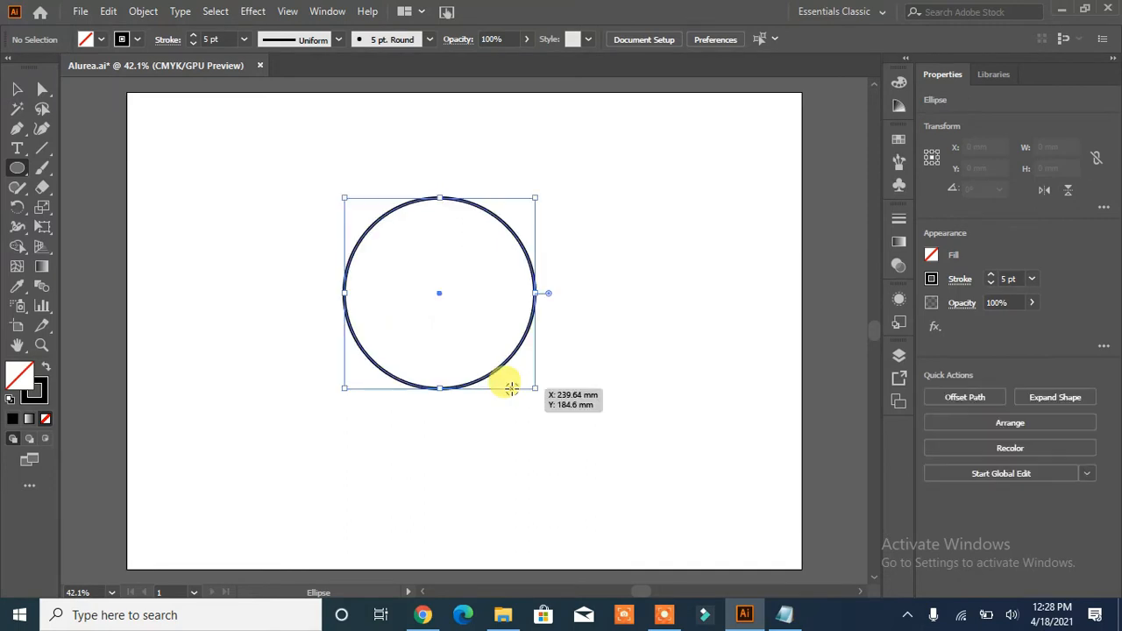
- Swap the circle's fill and stroke to make it solid black, and draw a narrow upright rectangle about 14 × 130 mm beside it
{"action": "left_click", "coordinate": [43, 367]}
{"action": "left_click_drag", "start_coordinate": [16, 171], "coordinate": [54, 168]}
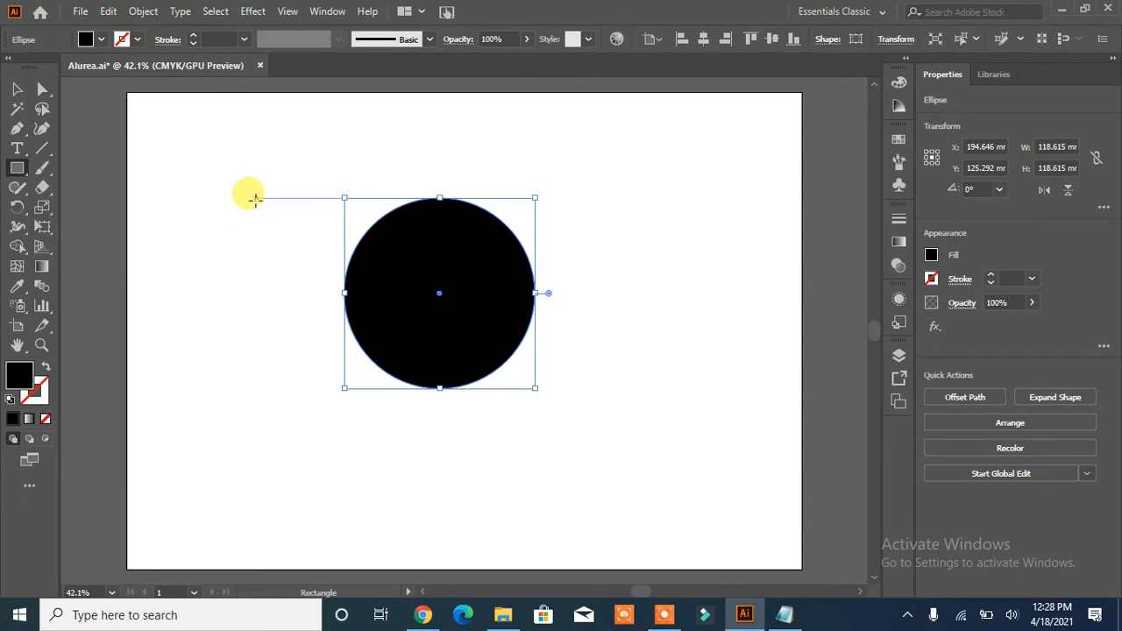
{"action": "left_click_drag", "start_coordinate": [245, 180], "coordinate": [267, 384]}
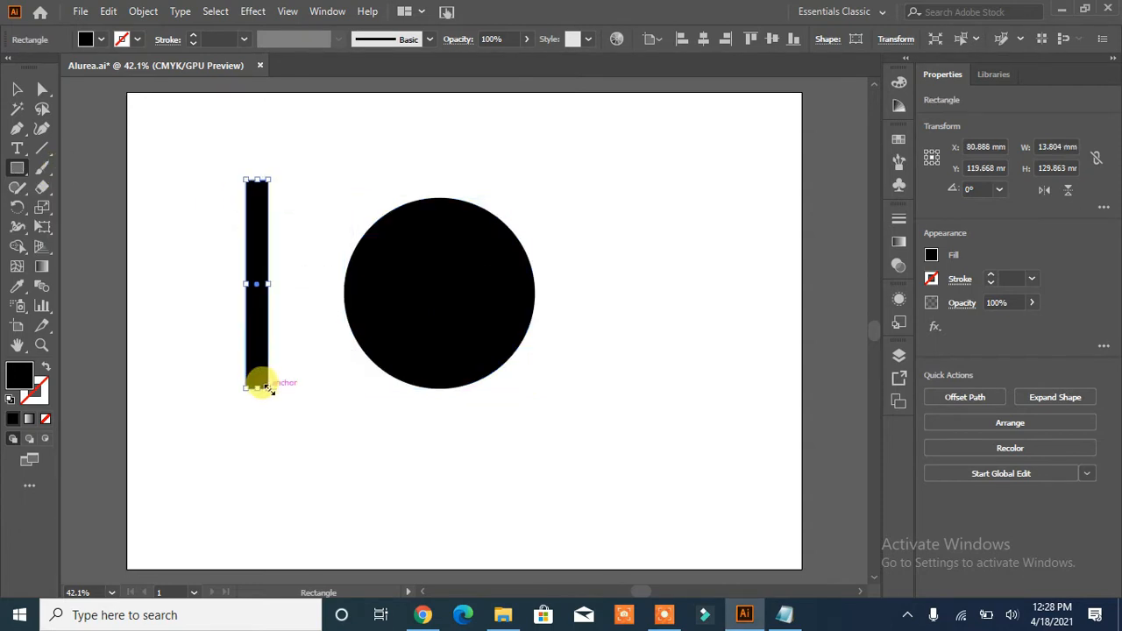
- Add four anchor points to the rectangle's long sides, one near each end of both sides
{"action": "left_click_drag", "start_coordinate": [17, 130], "coordinate": [58, 154]}
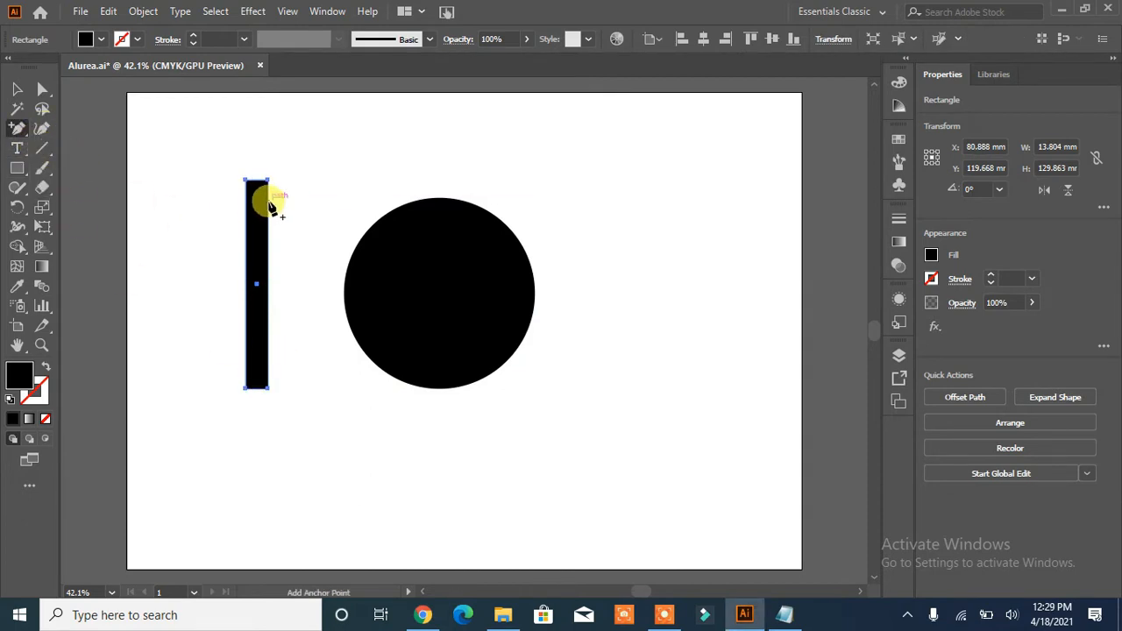
{"action": "left_click", "coordinate": [268, 196]}
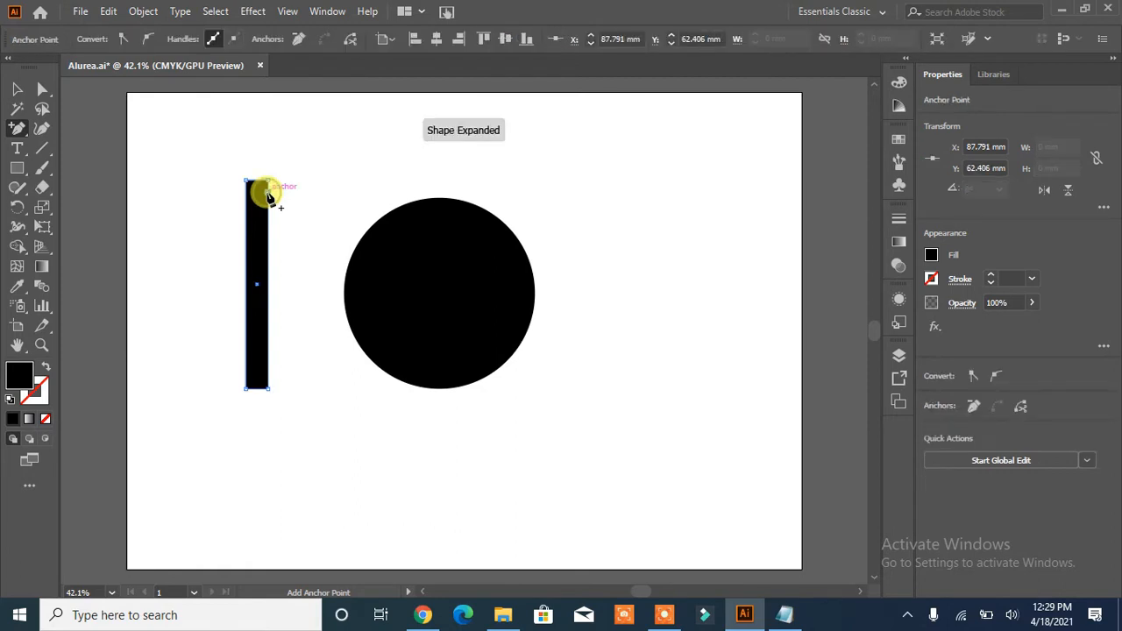
{"action": "left_click", "coordinate": [246, 194]}
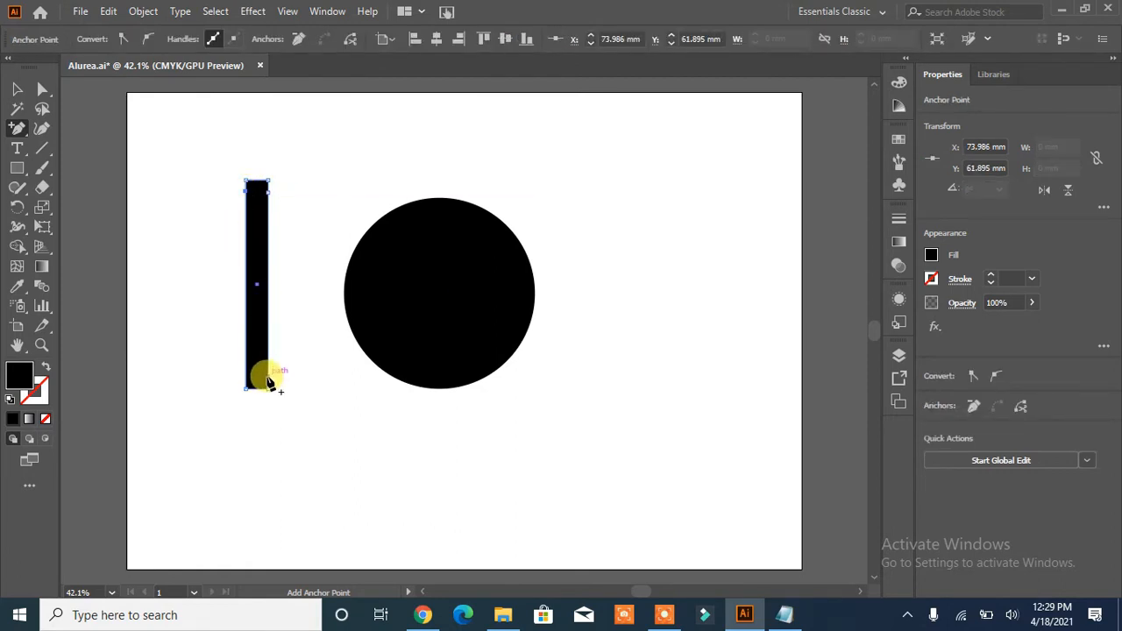
{"action": "left_click", "coordinate": [268, 381]}
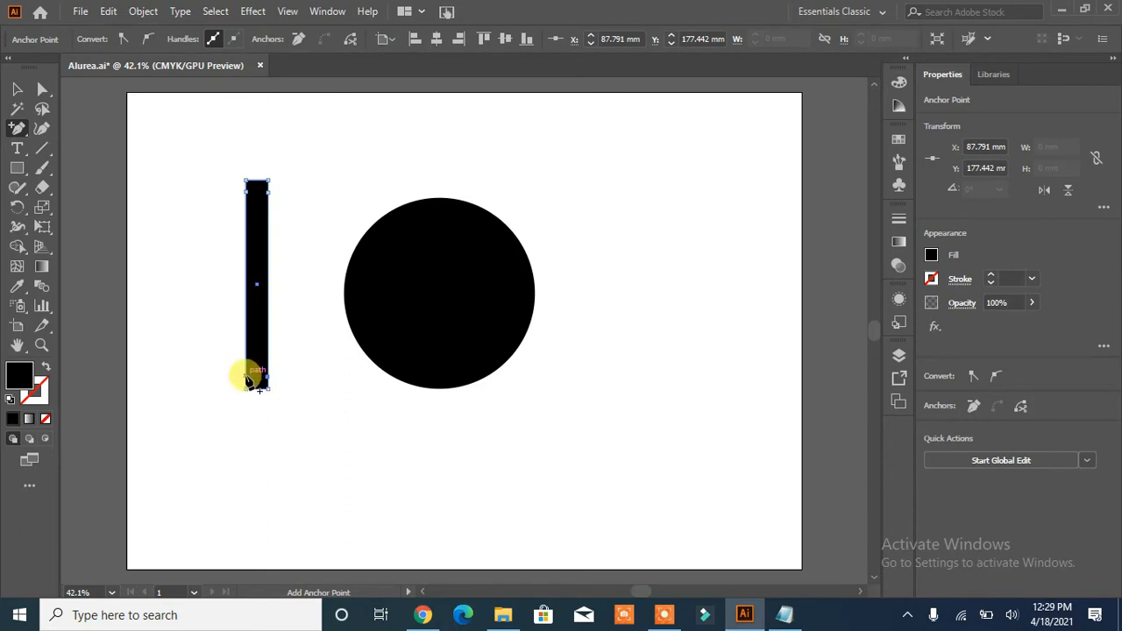
{"action": "left_click", "coordinate": [248, 379]}
- Nudge the two added anchor points on the rectangle's right side outward to bevel its right corners
{"action": "left_click", "coordinate": [16, 89]}
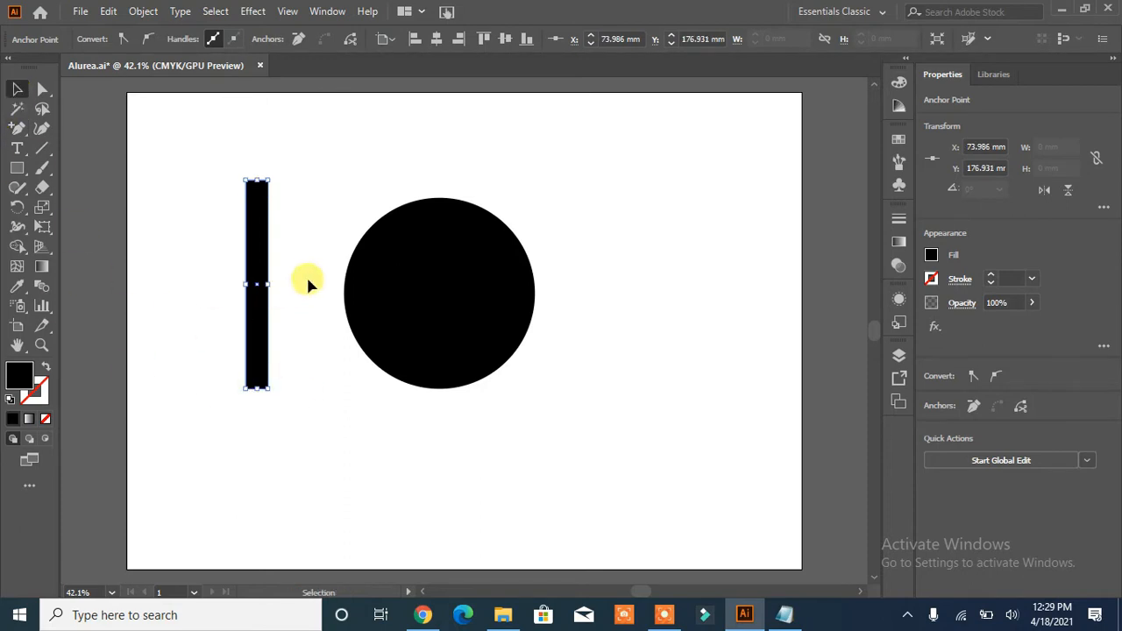
{"action": "left_click", "coordinate": [43, 89]}
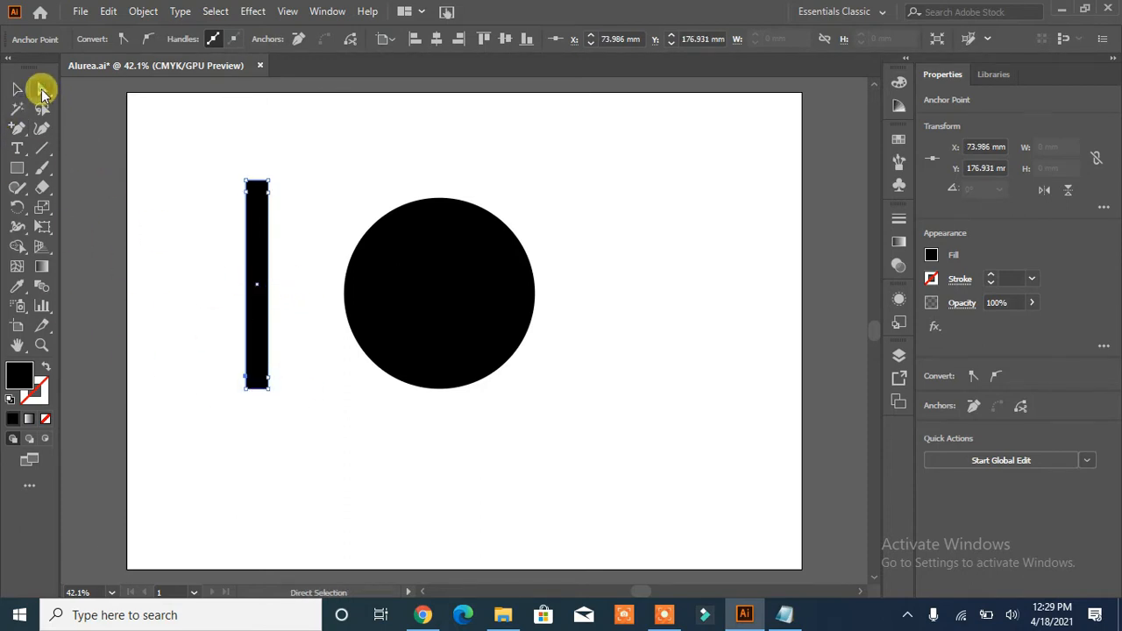
{"action": "left_click", "coordinate": [267, 182]}
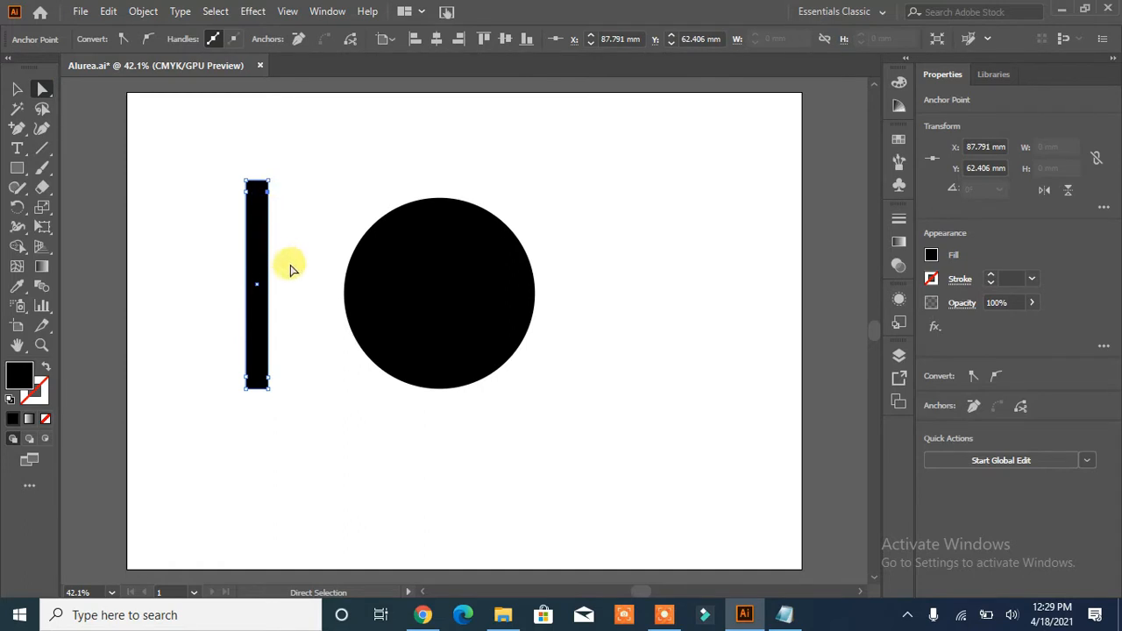
{"action": "left_click", "coordinate": [267, 379]}
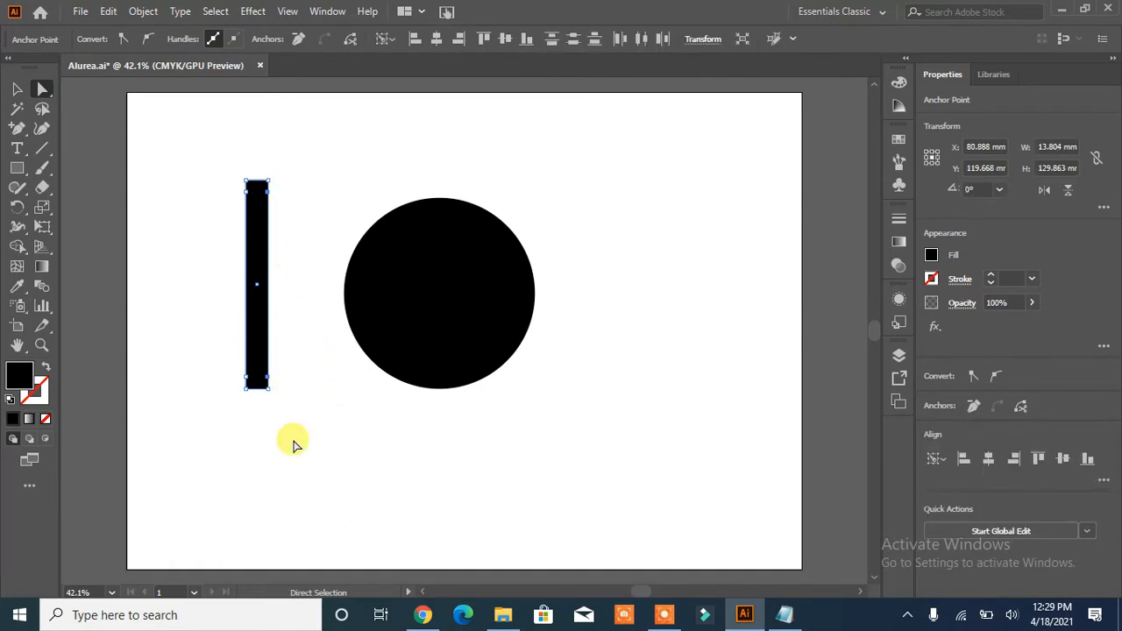
{"action": "key", "text": "Right"}
{"action": "key", "text": "Right"}
{"action": "key", "text": "Right"}
{"action": "key", "text": "Right"}
{"action": "key", "text": "Right"}
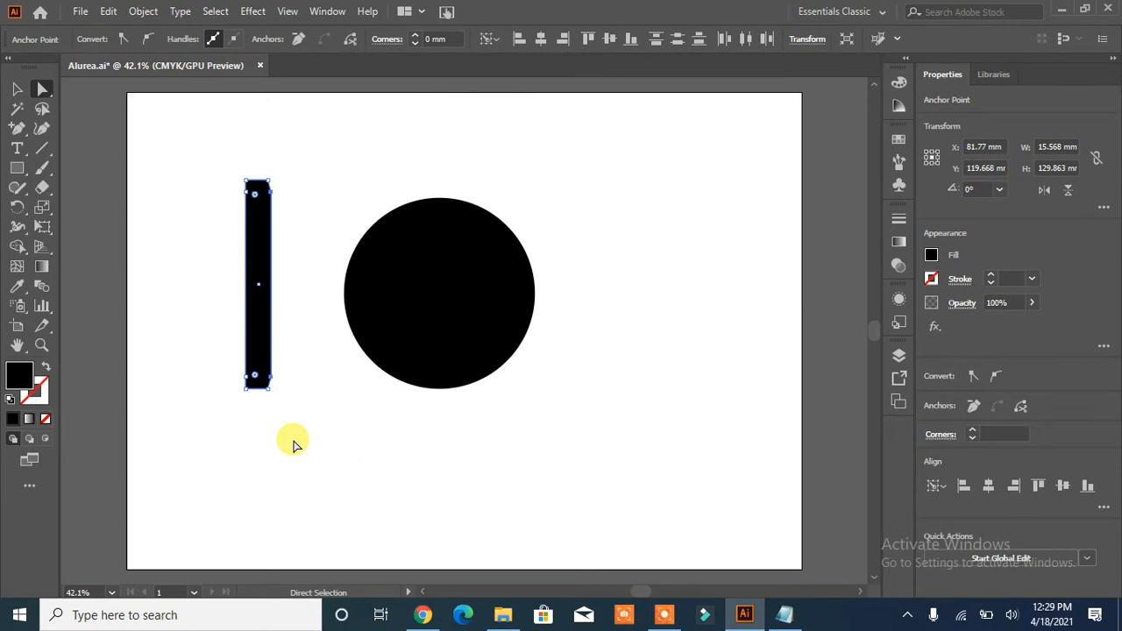
{"action": "left_click", "coordinate": [256, 439]}
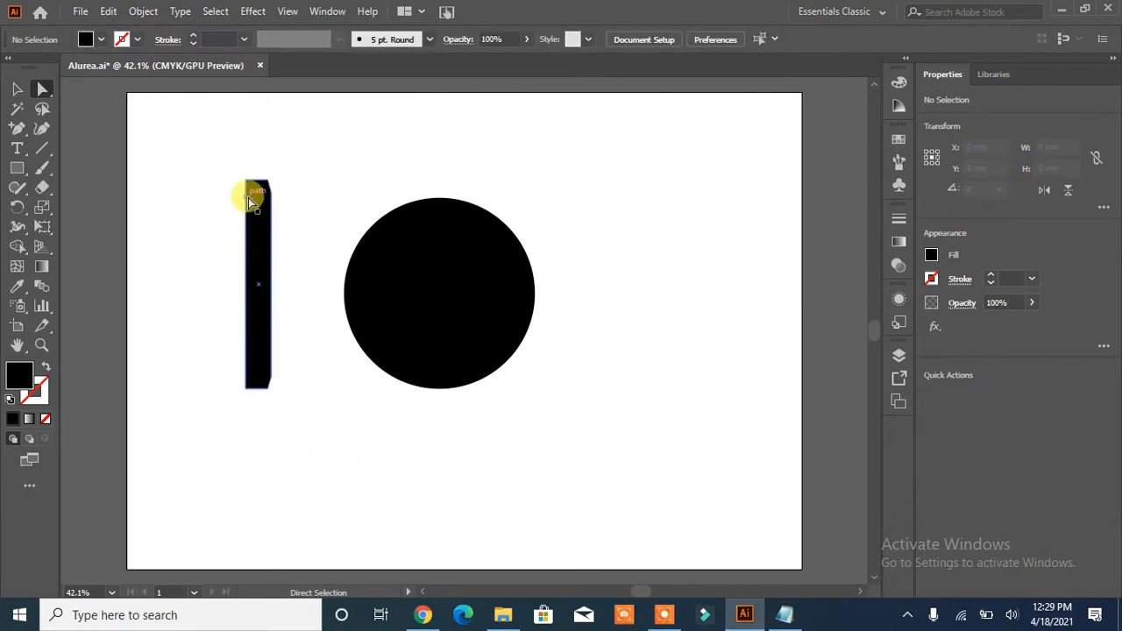
- Nudge the two added anchor points on the rectangle's left side outward so the bar tapers evenly, about 18 mm wide
{"action": "left_click", "coordinate": [246, 192]}
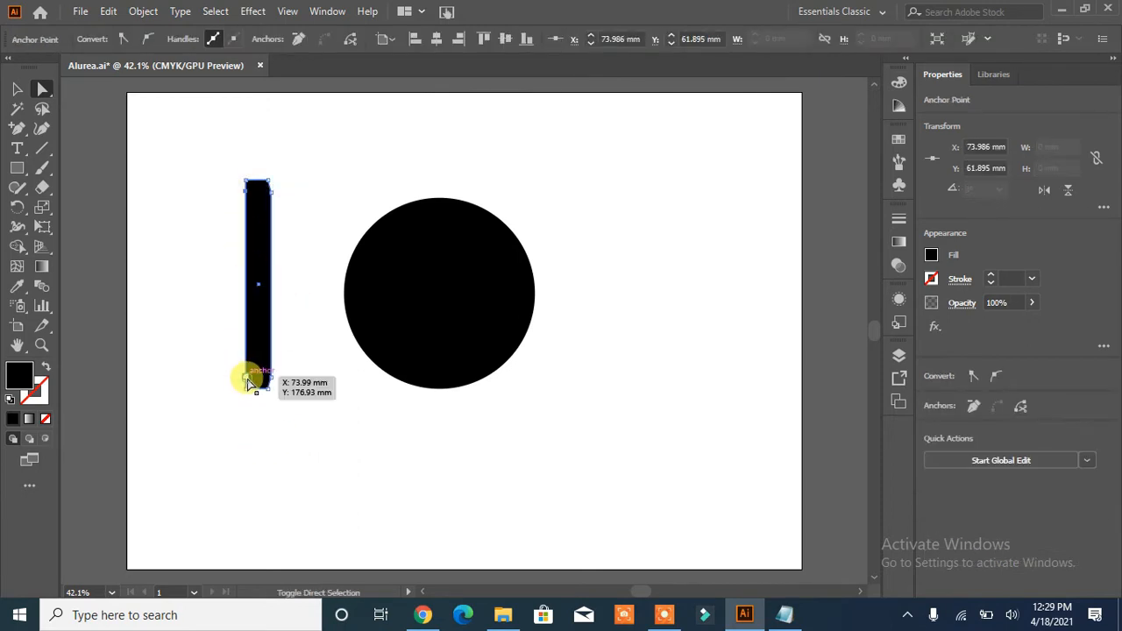
{"action": "left_click", "coordinate": [248, 381]}
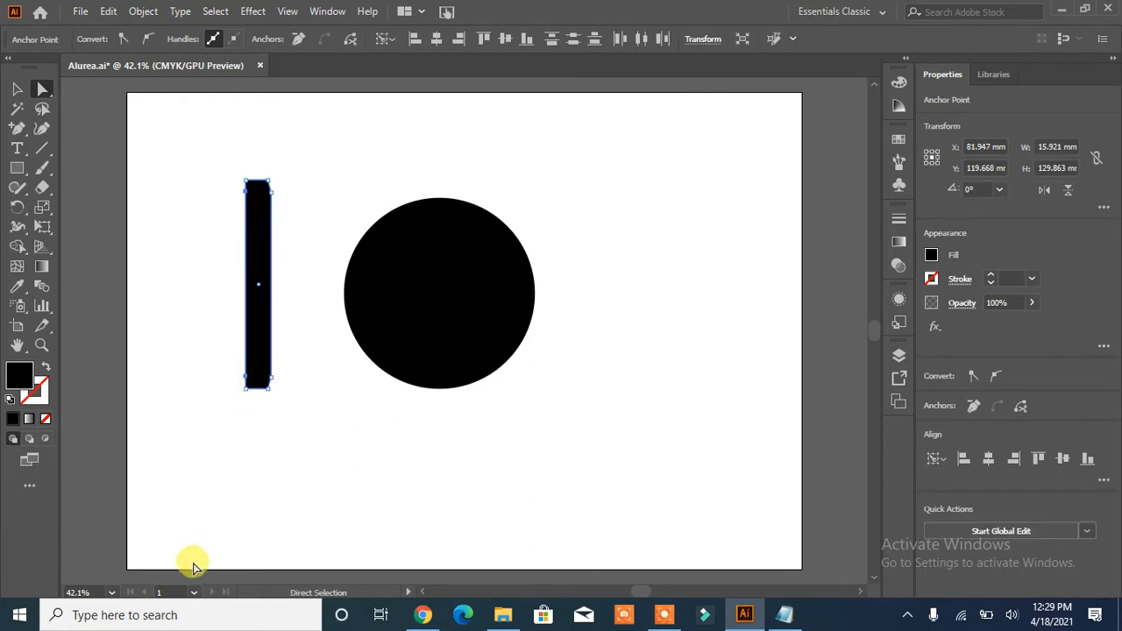
{"action": "key", "text": "Left"}
{"action": "key", "text": "Left"}
{"action": "key", "text": "Left"}
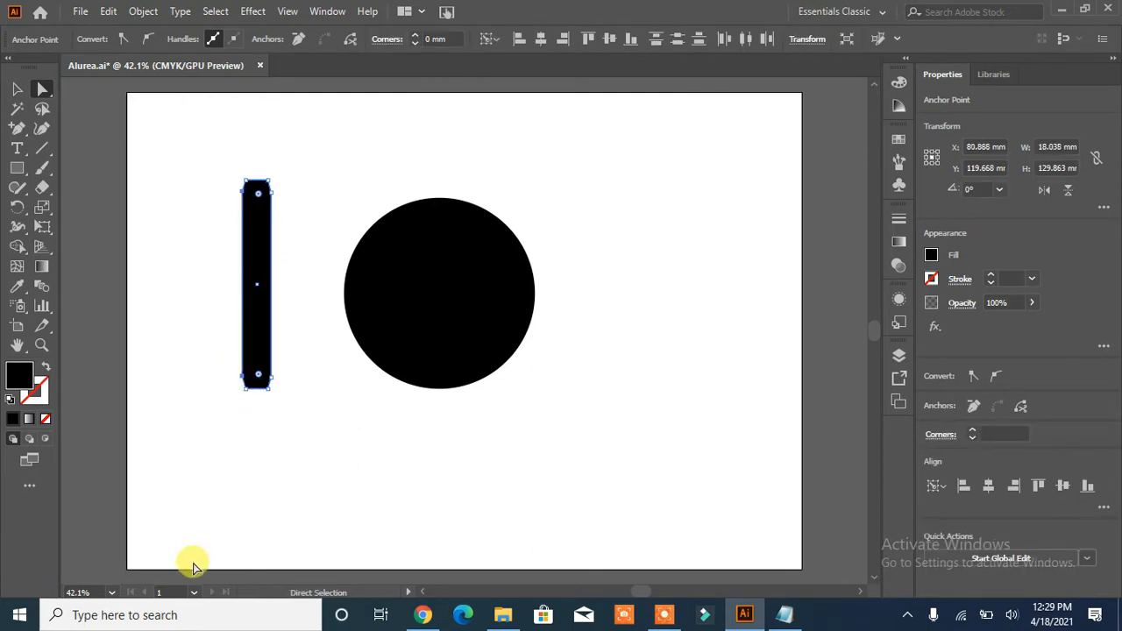
{"action": "left_click", "coordinate": [170, 388]}
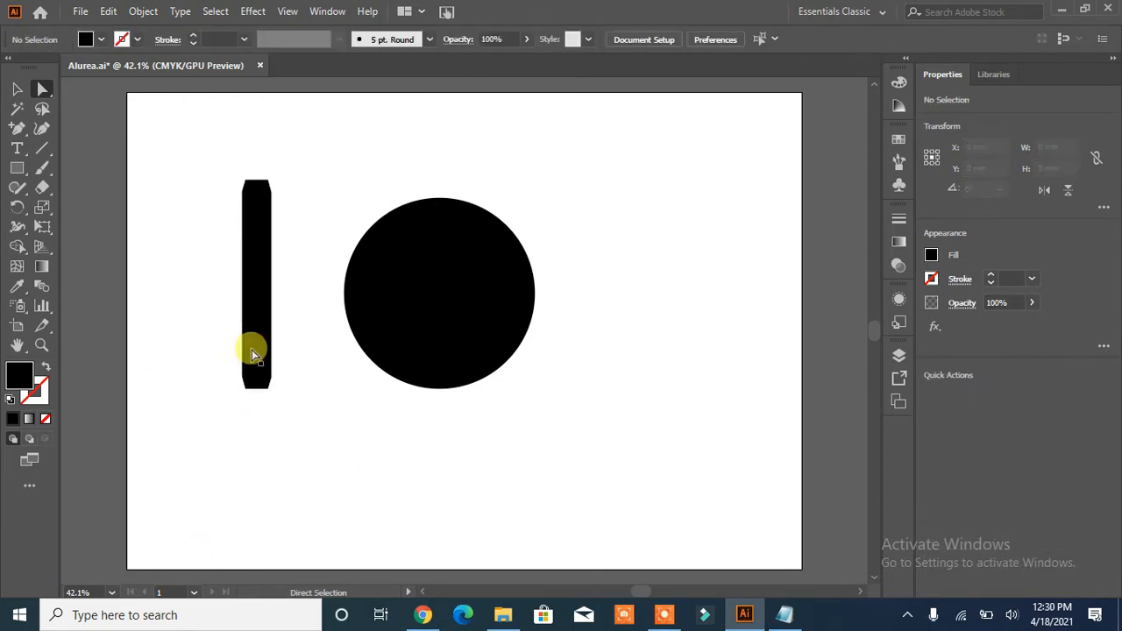
- Move the tapered bar closer to the circle and stretch it to a height of about 149 mm
{"action": "left_click_drag", "start_coordinate": [258, 290], "coordinate": [293, 299]}
{"action": "left_click", "coordinate": [18, 88]}
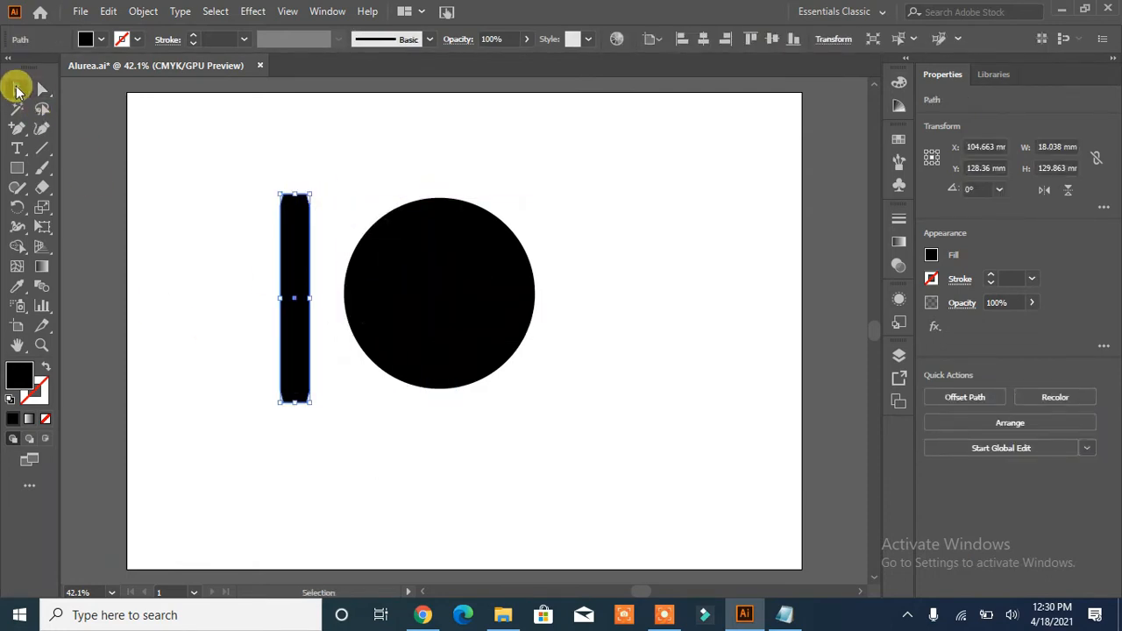
{"action": "left_click_drag", "start_coordinate": [295, 193], "coordinate": [294, 163]}
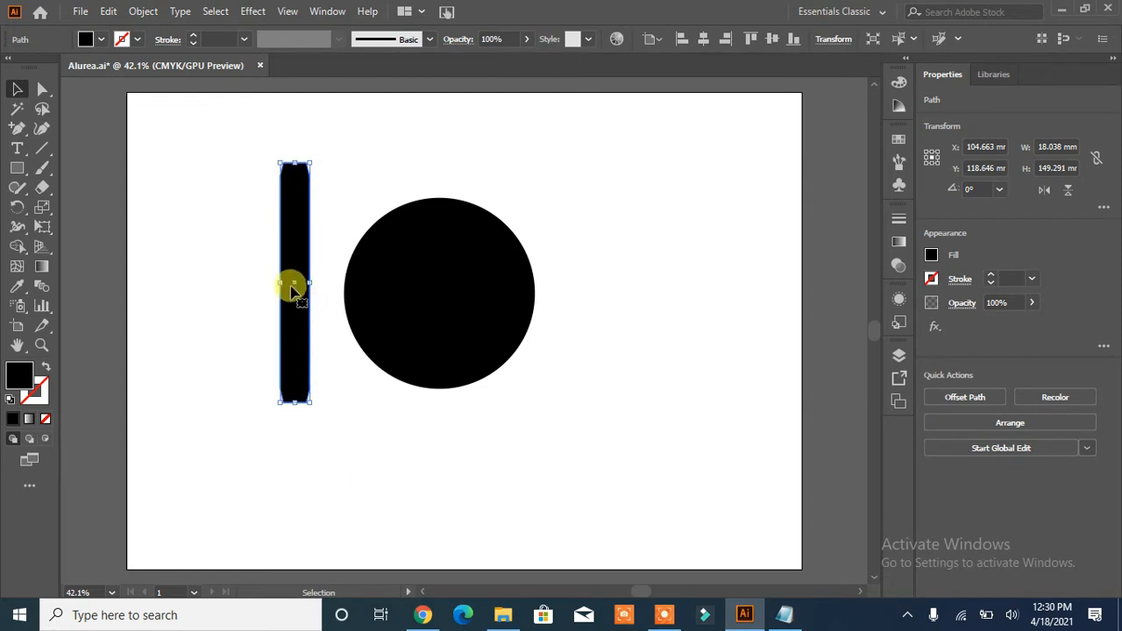
- Place the tapered bar over the middle of the circle and align the two shapes by their vertical centers
{"action": "left_click_drag", "start_coordinate": [294, 292], "coordinate": [438, 290]}
{"action": "left_click_drag", "start_coordinate": [563, 197], "coordinate": [363, 341]}
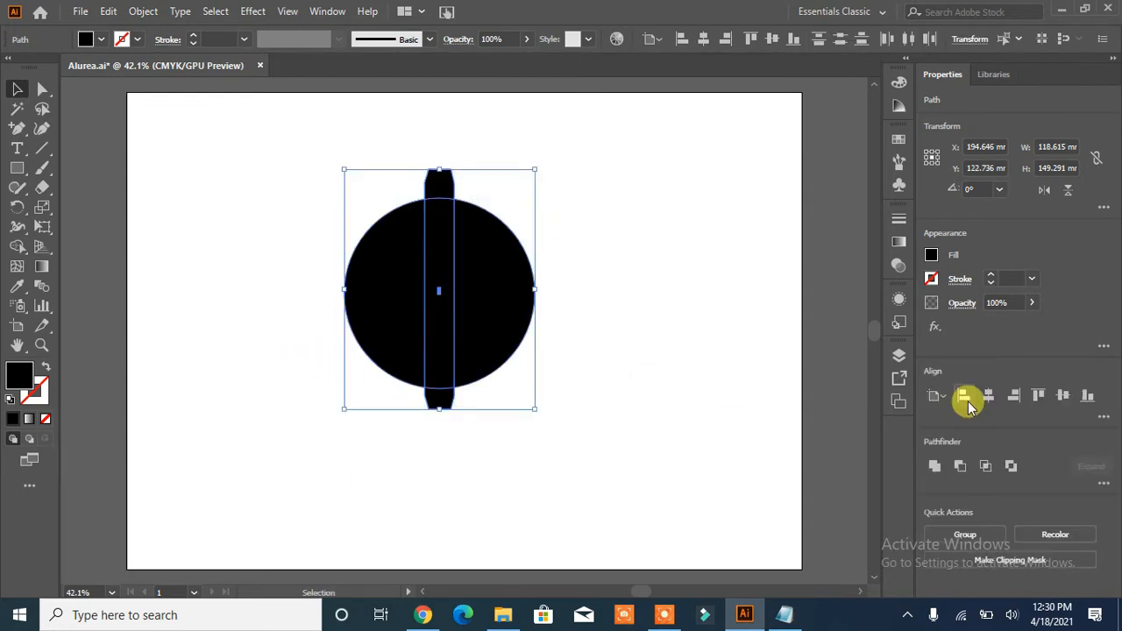
{"action": "left_click", "coordinate": [1063, 396]}
{"action": "left_click", "coordinate": [628, 337]}
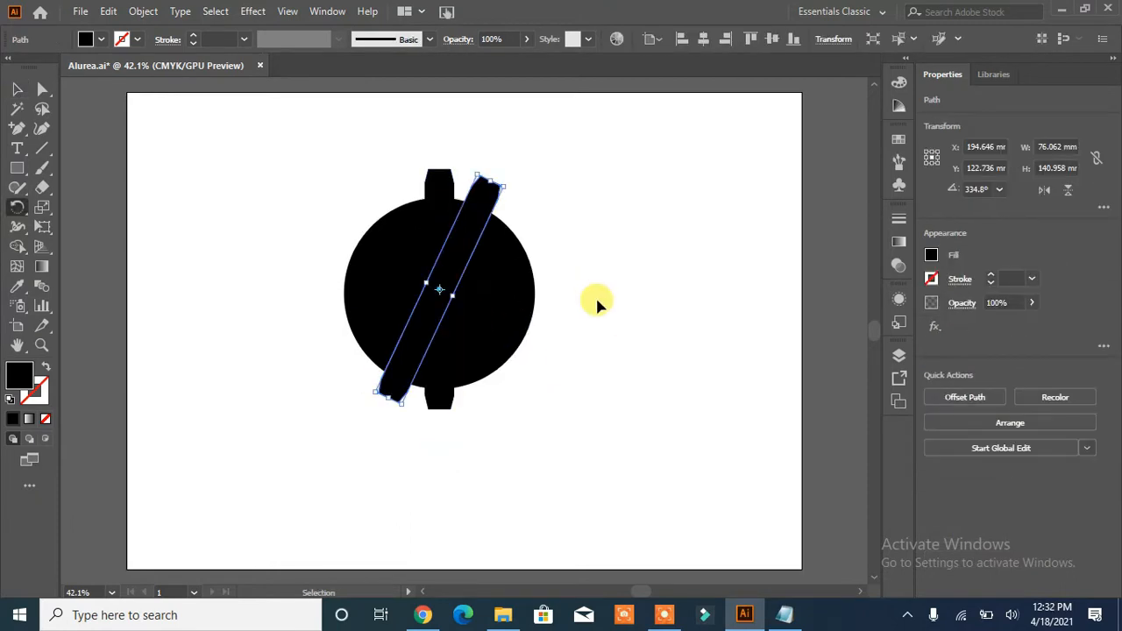
- Repeat the rotated copy of the bar until teeth surround the whole circle
{"action": "key", "text": "ctrl+d"}
{"action": "key", "text": "ctrl+d"}
{"action": "key", "text": "ctrl+d"}
{"action": "key", "text": "ctrl+d"}
{"action": "key", "text": "ctrl+d"}
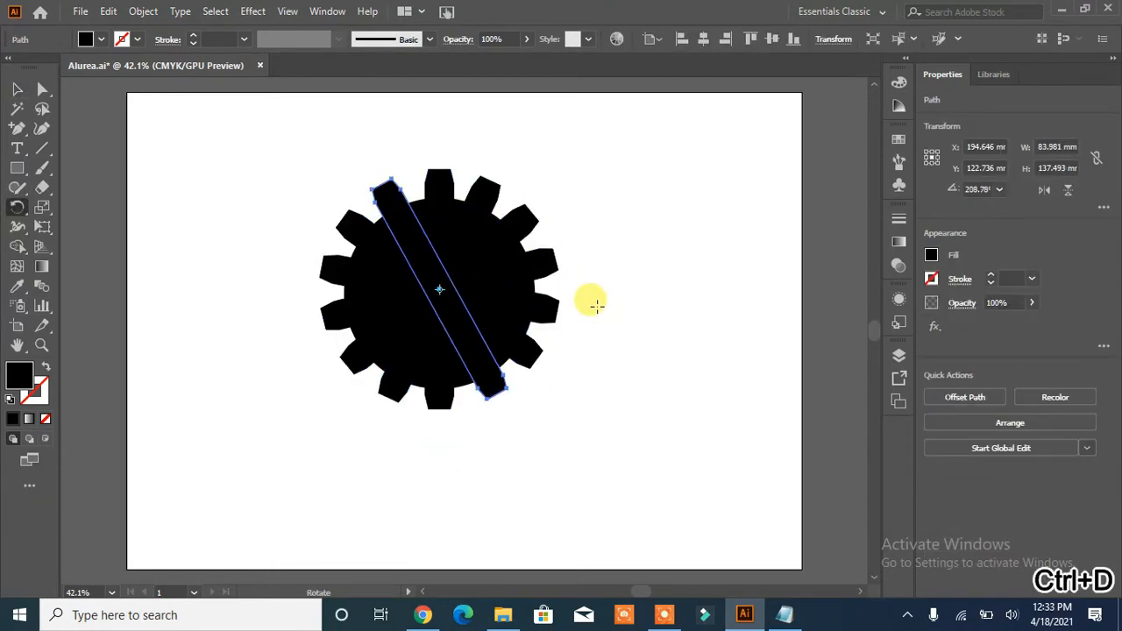
{"action": "left_click", "coordinate": [17, 90]}
{"action": "left_click", "coordinate": [671, 386]}
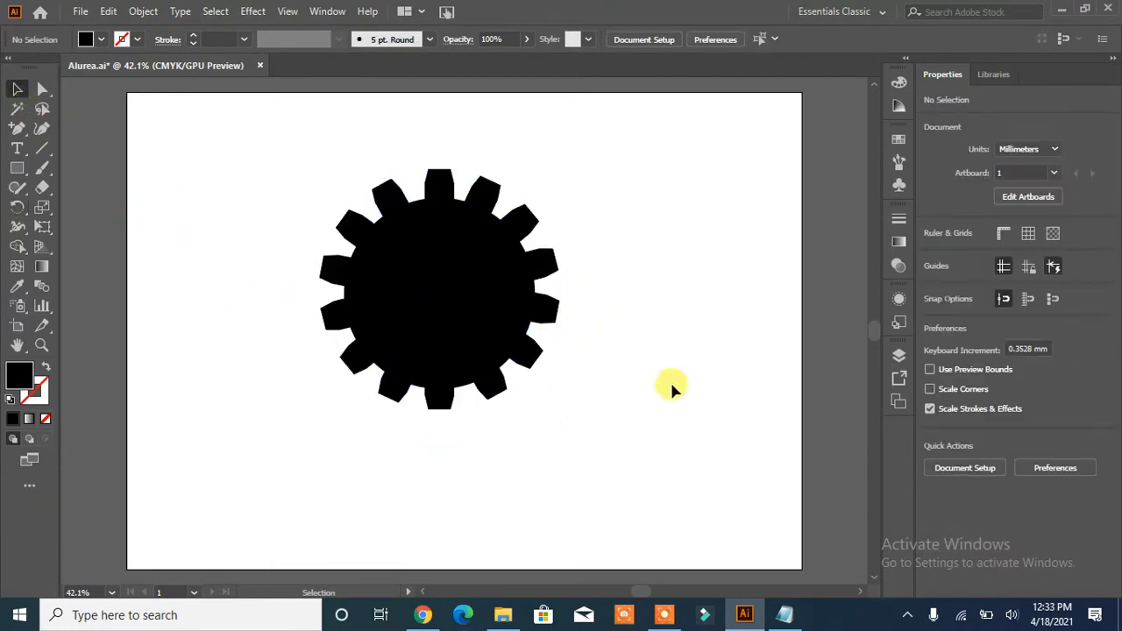
- Unite the circle and all the rotated bars into one gear shape
{"action": "left_click_drag", "start_coordinate": [589, 166], "coordinate": [284, 444]}
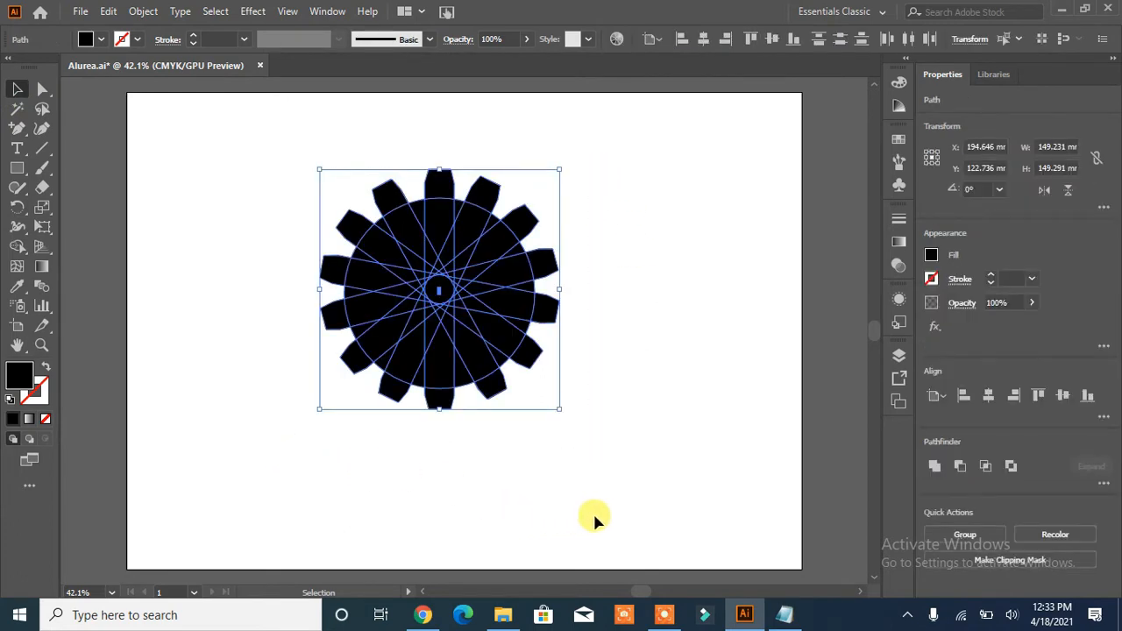
{"action": "left_click", "coordinate": [934, 467]}
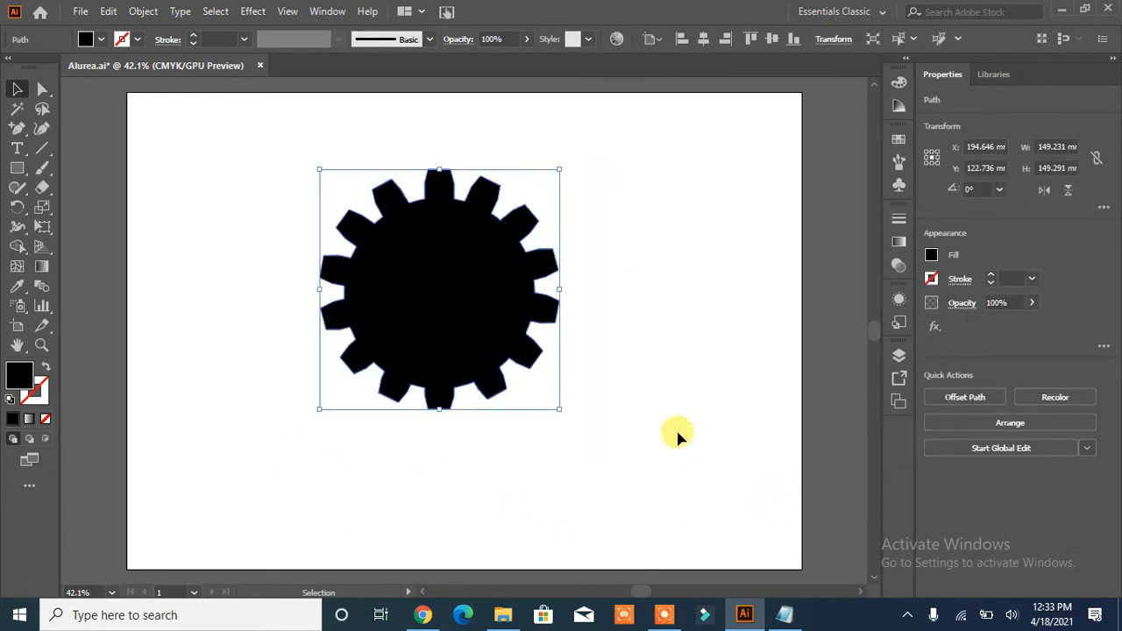
{"action": "left_click", "coordinate": [623, 428]}
- Add a smaller circle centered on the gear and subtract it with Minus Front to cut a round hole
{"action": "double_click", "coordinate": [478, 261]}
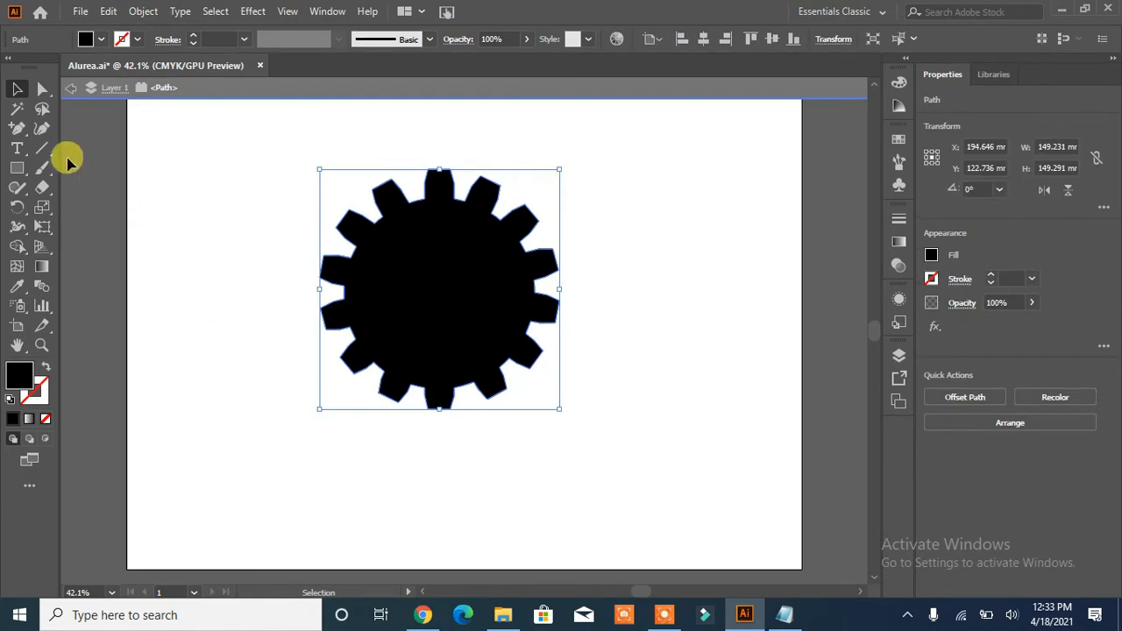
{"action": "left_click", "coordinate": [69, 89]}
{"action": "left_click_drag", "start_coordinate": [26, 175], "coordinate": [55, 203]}
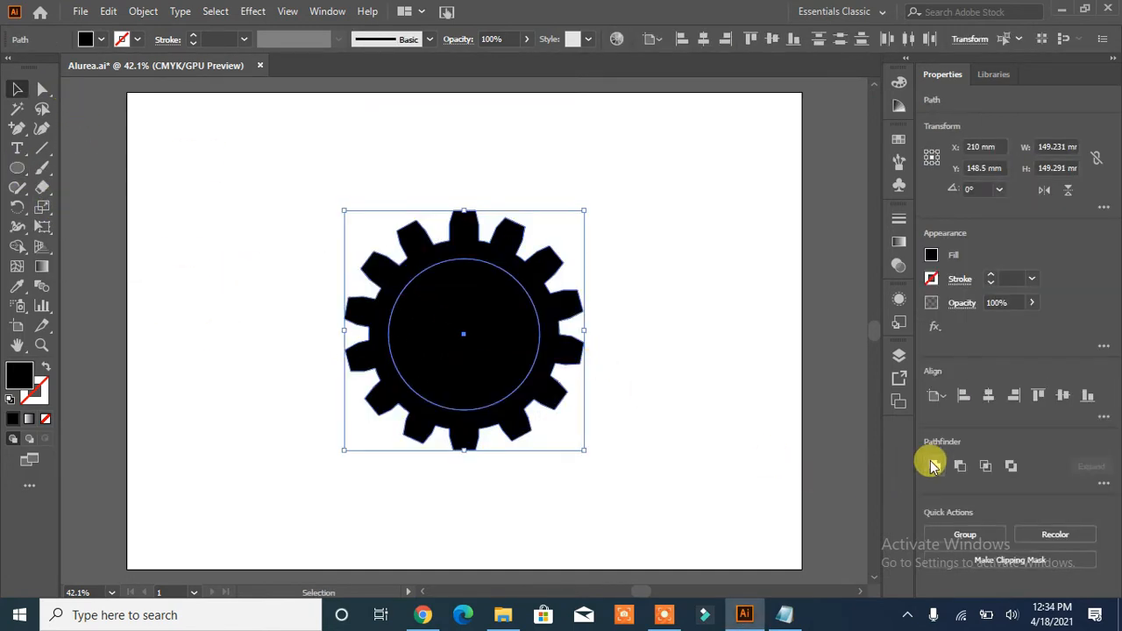
{"action": "left_click", "coordinate": [955, 464]}
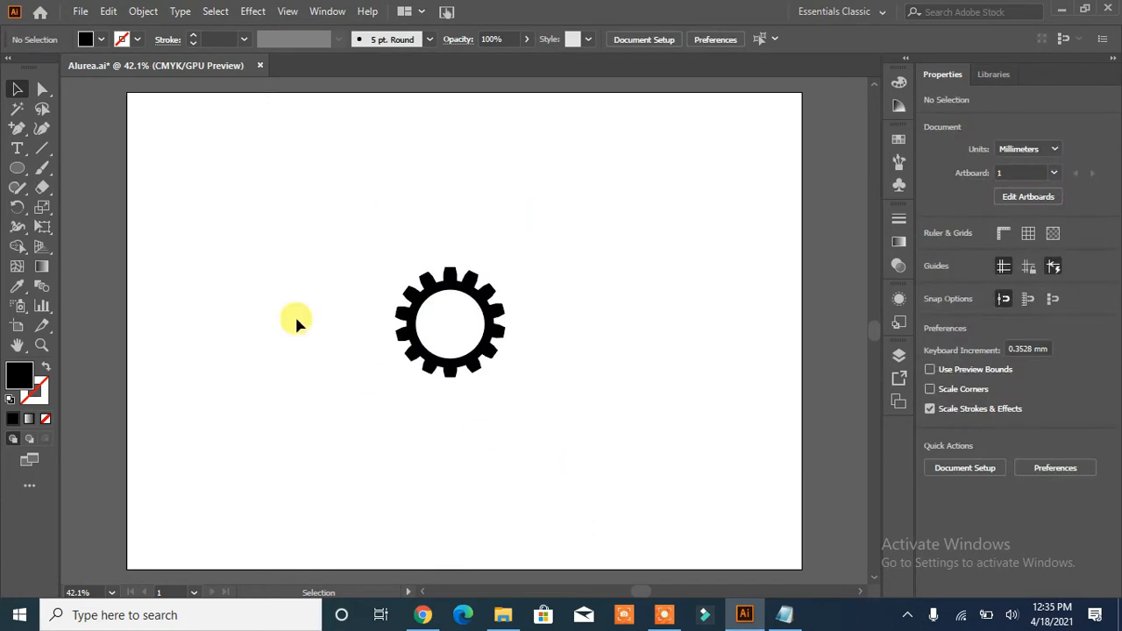
- Draw a circle about 81 mm in diameter around the gear, with no fill and a 7 pt black stroke
{"action": "left_click", "coordinate": [17, 168]}
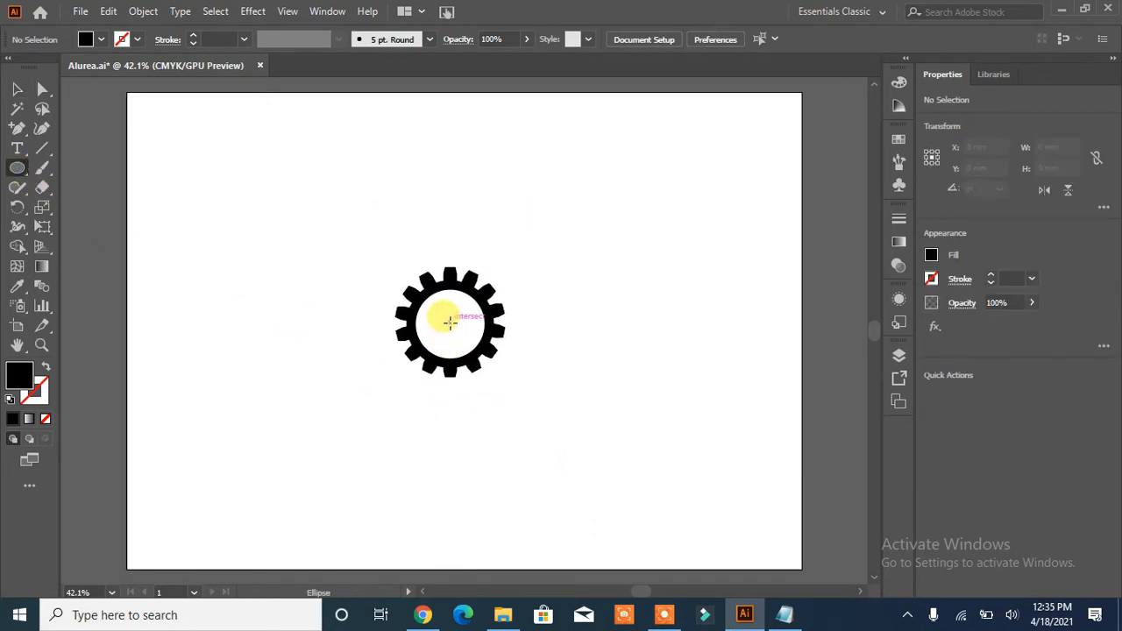
{"action": "left_click_drag", "start_coordinate": [450, 322], "coordinate": [514, 389]}
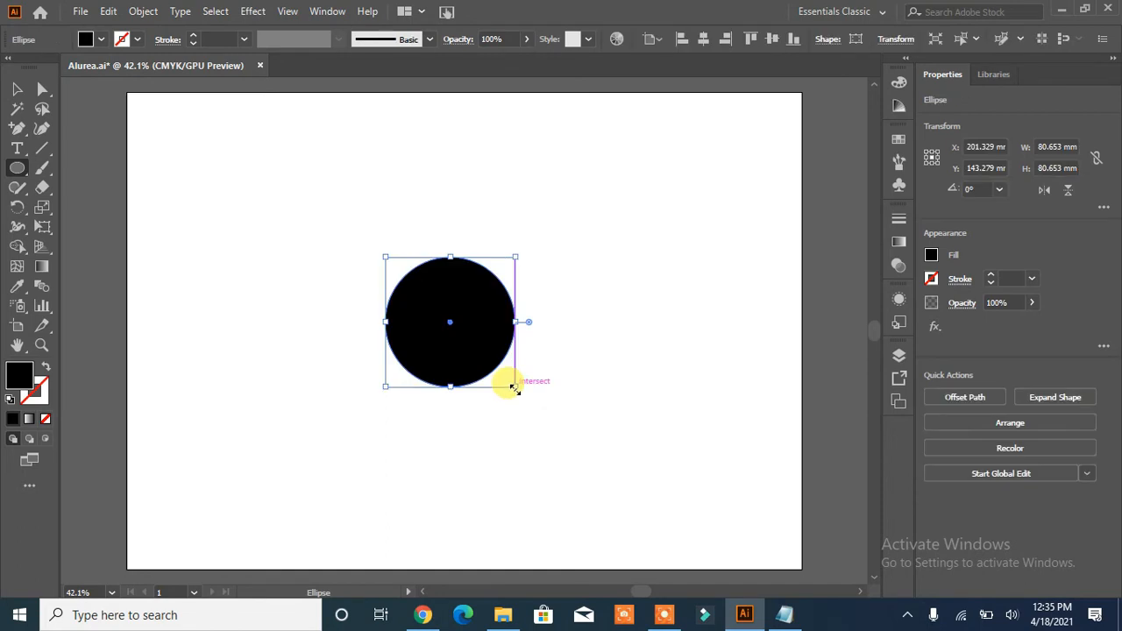
{"action": "left_click", "coordinate": [45, 366]}
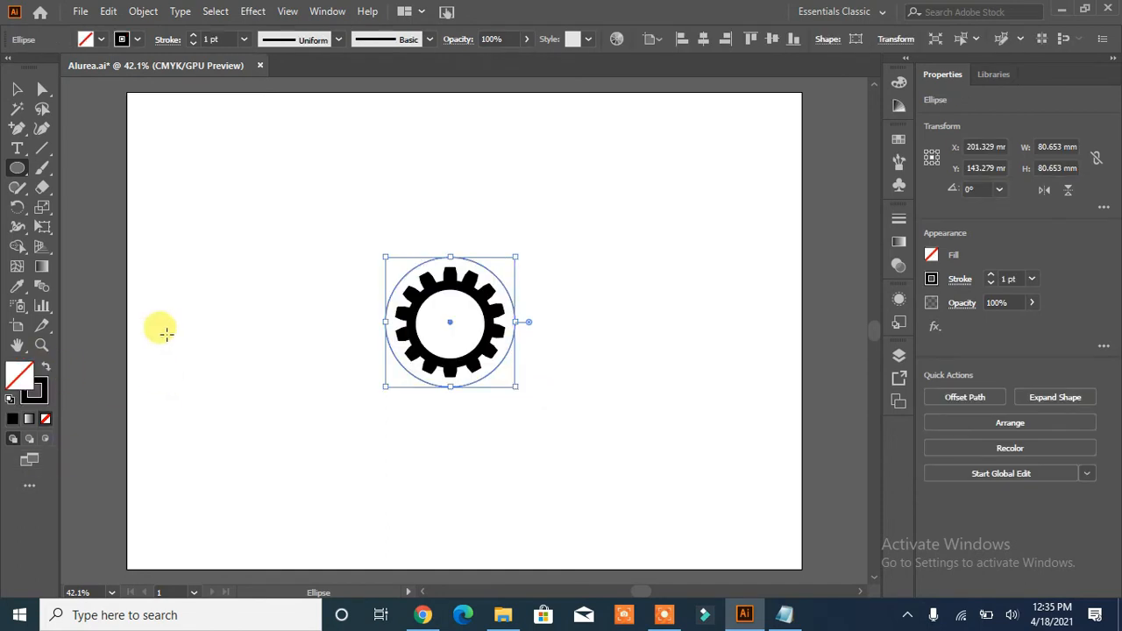
{"action": "left_click", "coordinate": [193, 36]}
{"action": "left_click", "coordinate": [193, 36]}
{"action": "left_click", "coordinate": [192, 36]}
{"action": "left_click", "coordinate": [192, 36]}
{"action": "left_click", "coordinate": [193, 36]}
{"action": "left_click", "coordinate": [193, 36]}
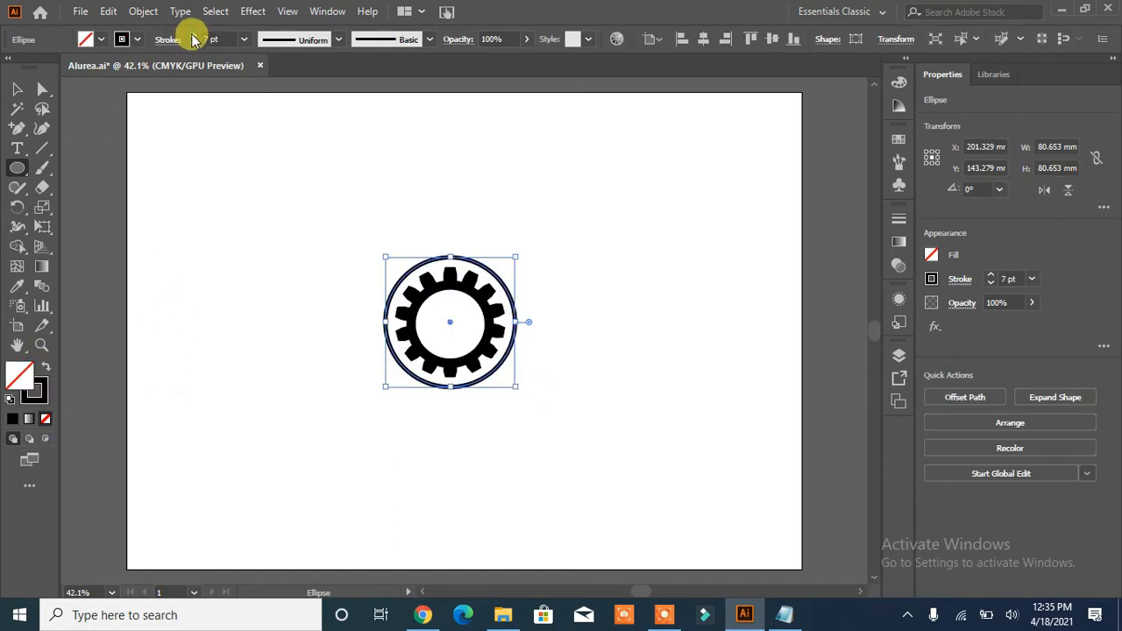
{"action": "left_click", "coordinate": [16, 90]}
{"action": "left_click", "coordinate": [291, 347]}
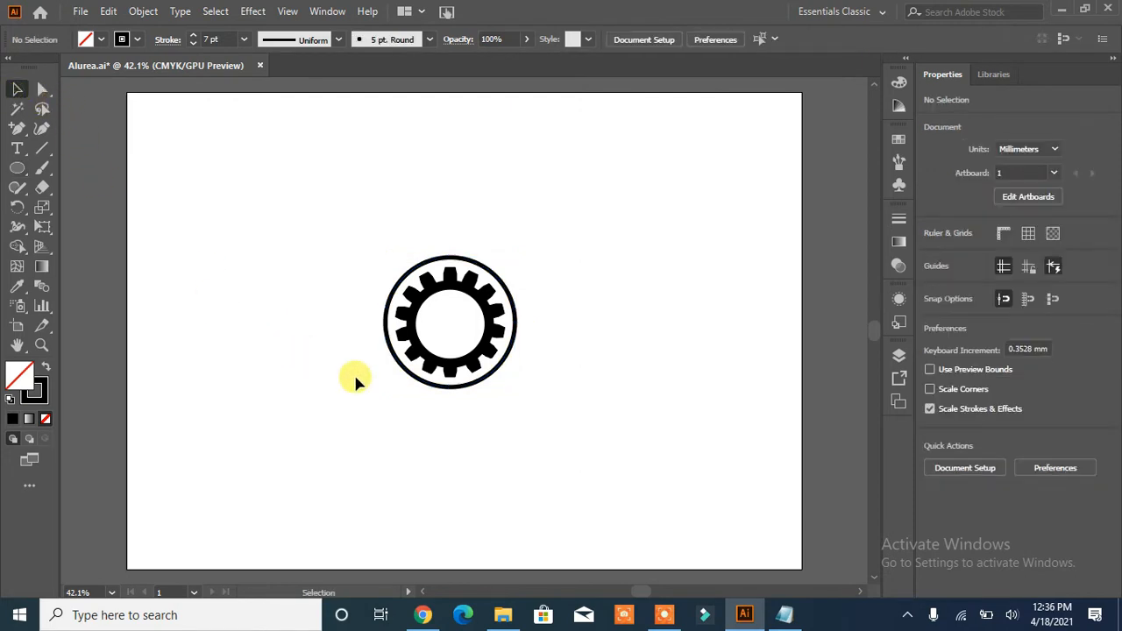
- Offset the outlined circle's path by 5 mm with miter joins to add a second outer ring
{"action": "left_click", "coordinate": [418, 385]}
{"action": "left_click", "coordinate": [965, 397]}
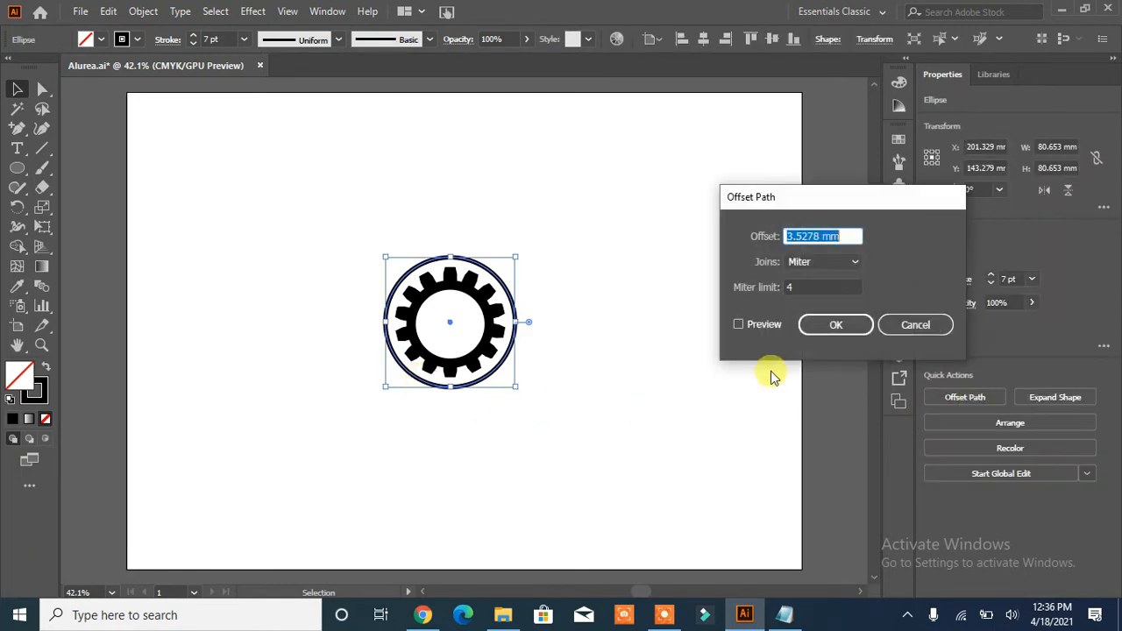
{"action": "left_click", "coordinate": [737, 324]}
{"action": "scroll", "coordinate": [833, 233], "scroll_direction": "up", "scroll_amount": 2}
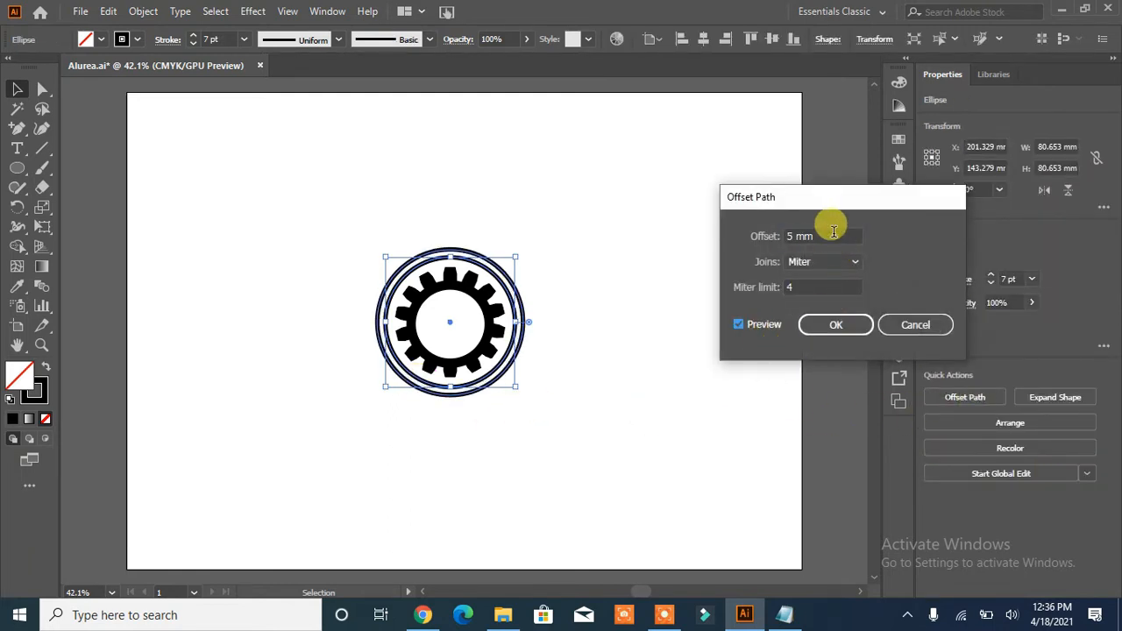
{"action": "left_click", "coordinate": [836, 325]}
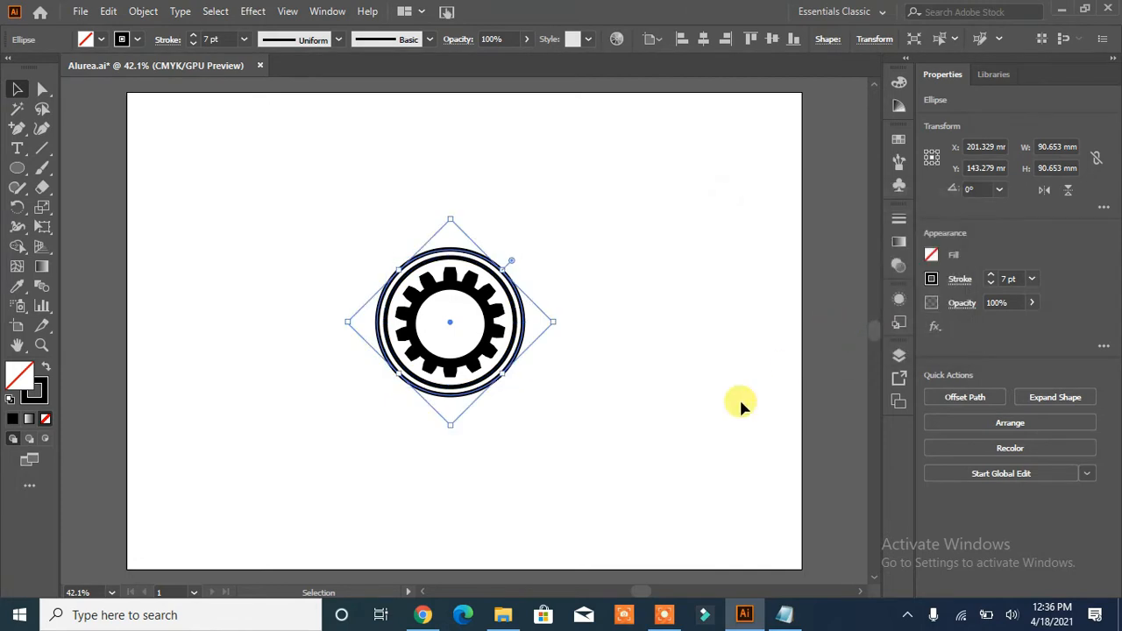
- Draw a wavy open path about 141 mm wide with the Pen tool, starting at the outer ring's top and running right
{"action": "left_click", "coordinate": [632, 448]}
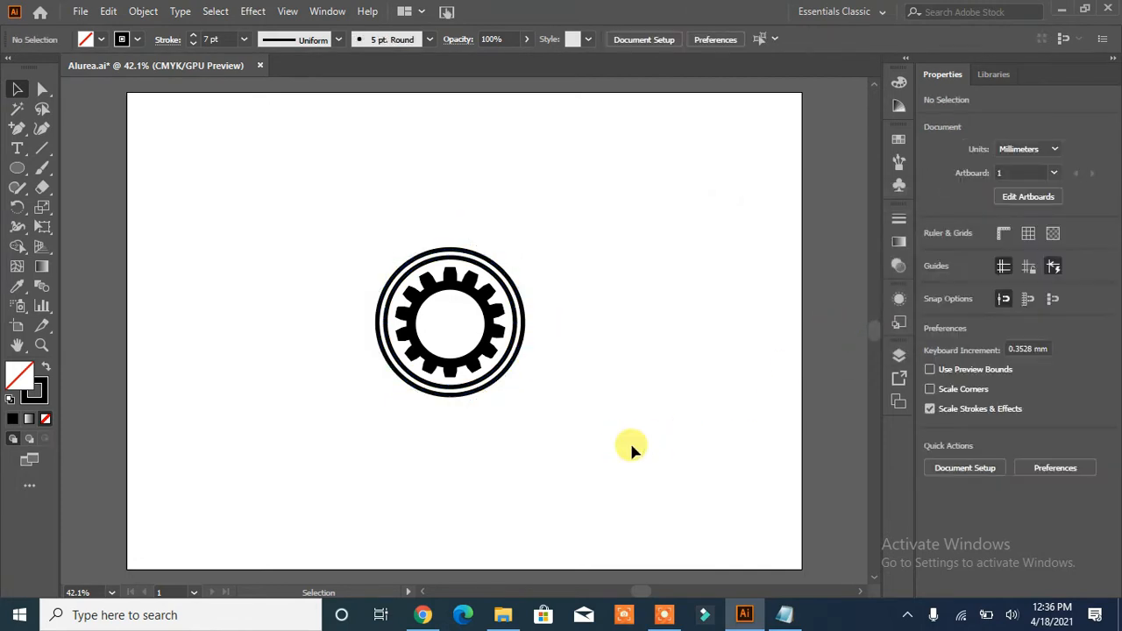
{"action": "left_click", "coordinate": [17, 128]}
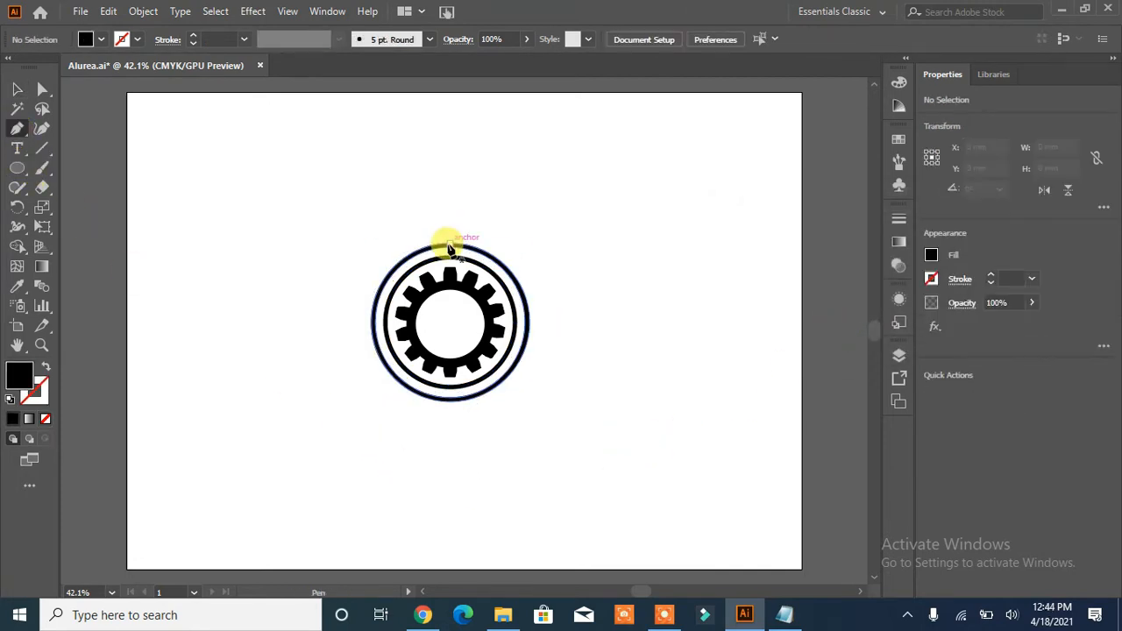
{"action": "mouse_move", "coordinate": [445, 243]}
{"action": "left_mouse_down"}
{"action": "mouse_move", "coordinate": [586, 308]}
{"action": "mouse_move", "coordinate": [601, 275]}
{"action": "mouse_move", "coordinate": [643, 263]}
{"action": "mouse_move", "coordinate": [598, 283]}
{"action": "mouse_move", "coordinate": [538, 269]}
{"action": "mouse_move", "coordinate": [601, 290]}
{"action": "mouse_move", "coordinate": [613, 263]}
{"action": "mouse_move", "coordinate": [638, 274]}
{"action": "mouse_move", "coordinate": [611, 278]}
{"action": "mouse_move", "coordinate": [639, 282]}
{"action": "mouse_move", "coordinate": [676, 266]}
{"action": "mouse_move", "coordinate": [679, 277]}
{"action": "left_mouse_up"}
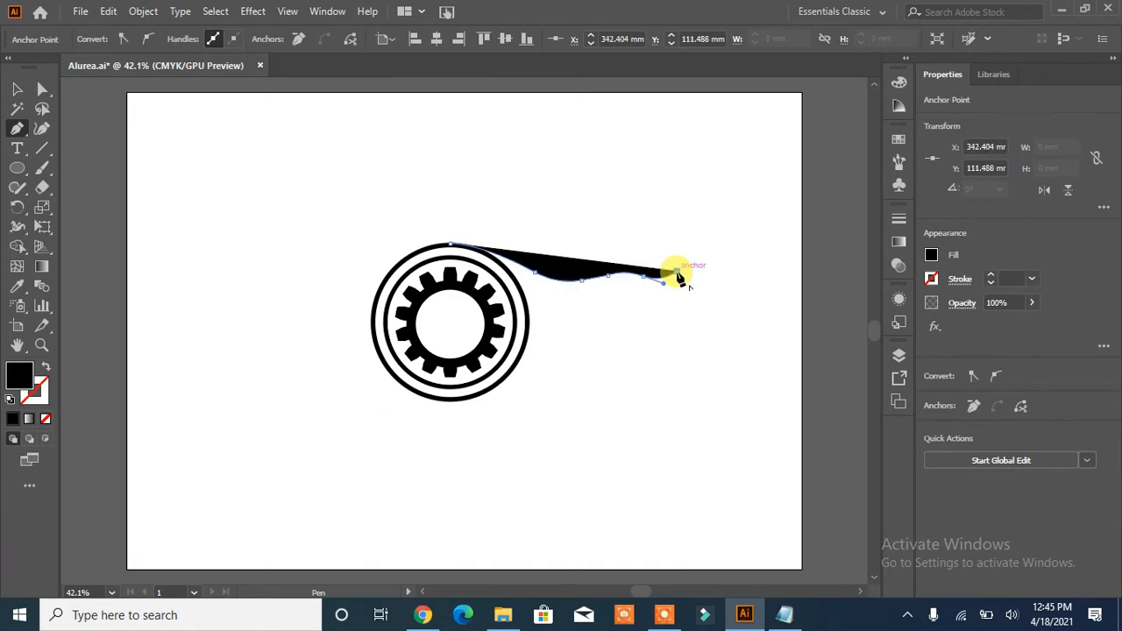
{"action": "left_click", "coordinate": [680, 357]}
{"action": "key", "text": "ctrl+z"}
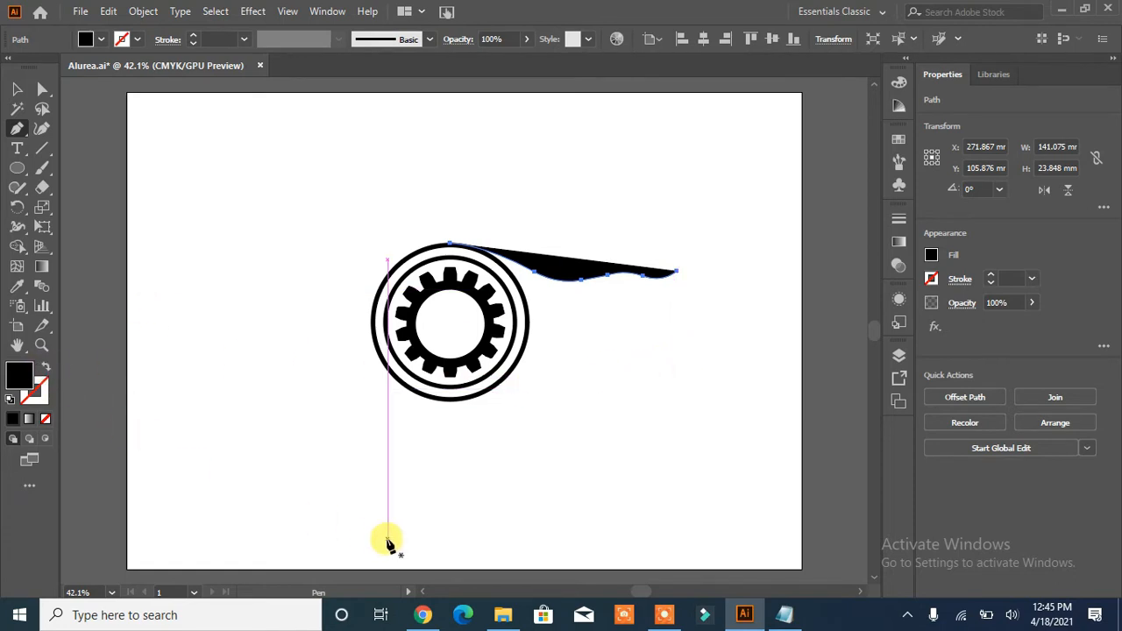
- Swap the wavy path's fill and stroke, set its stroke to 9 pt, and nudge it down onto the outer ring's top edge
{"action": "left_click", "coordinate": [46, 366]}
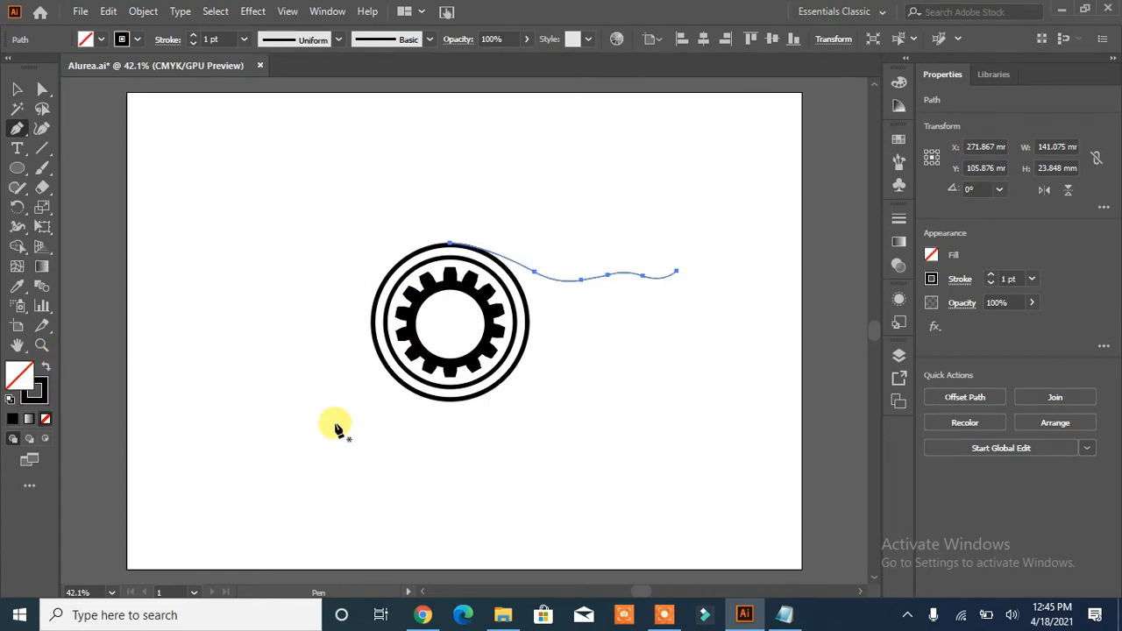
{"action": "left_click", "coordinate": [192, 34]}
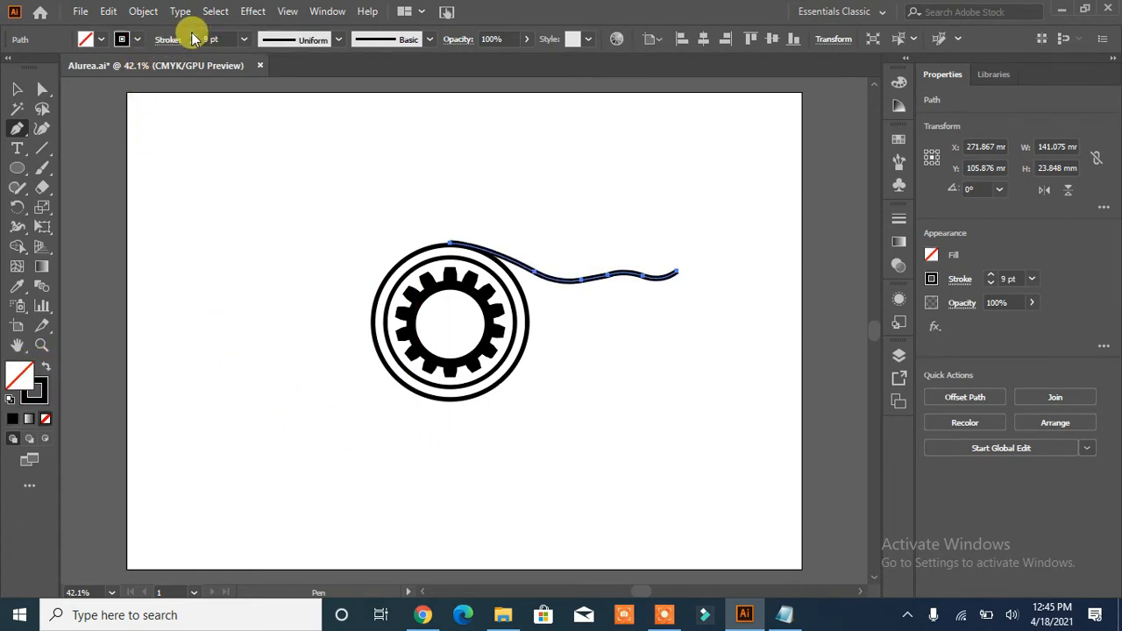
{"action": "left_click", "coordinate": [17, 88]}
{"action": "key", "text": "Down"}
{"action": "key", "text": "Down"}
{"action": "key", "text": "Down"}
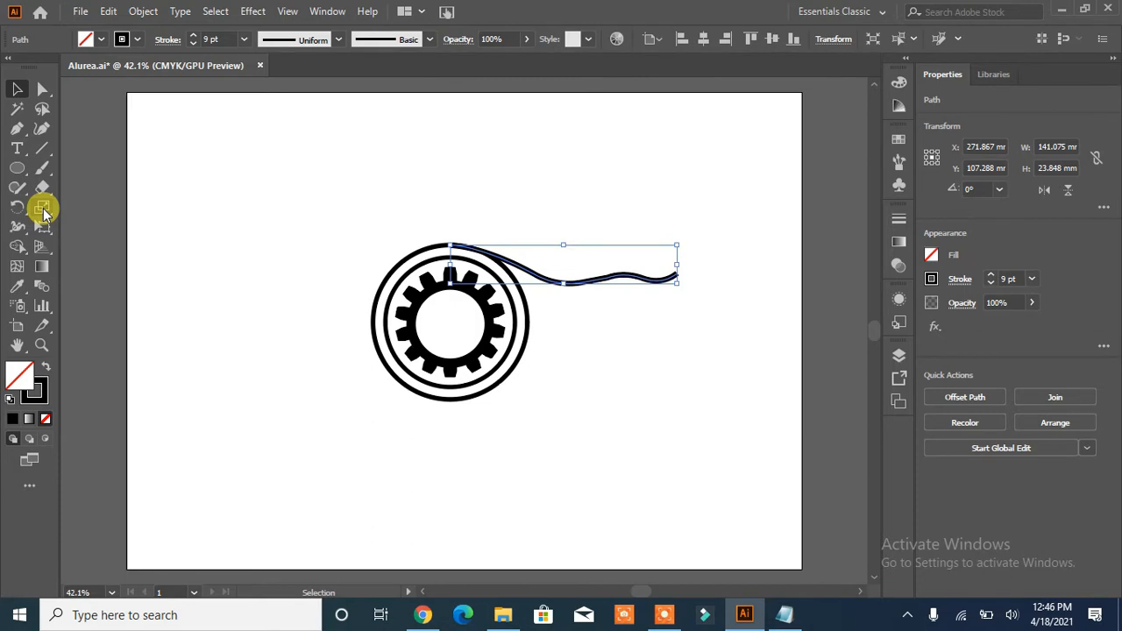
{"action": "left_click", "coordinate": [623, 429]}
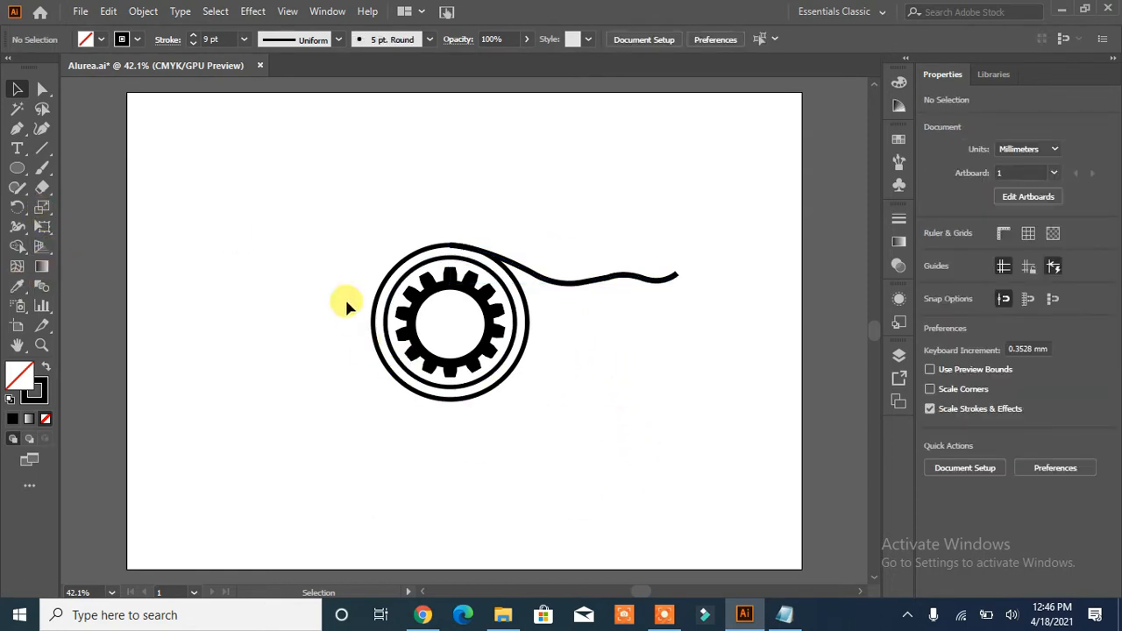
- Draw a second wavy open path about 130 mm wide below the first, starting from the upper right of the inner ring
{"action": "left_click", "coordinate": [16, 128]}
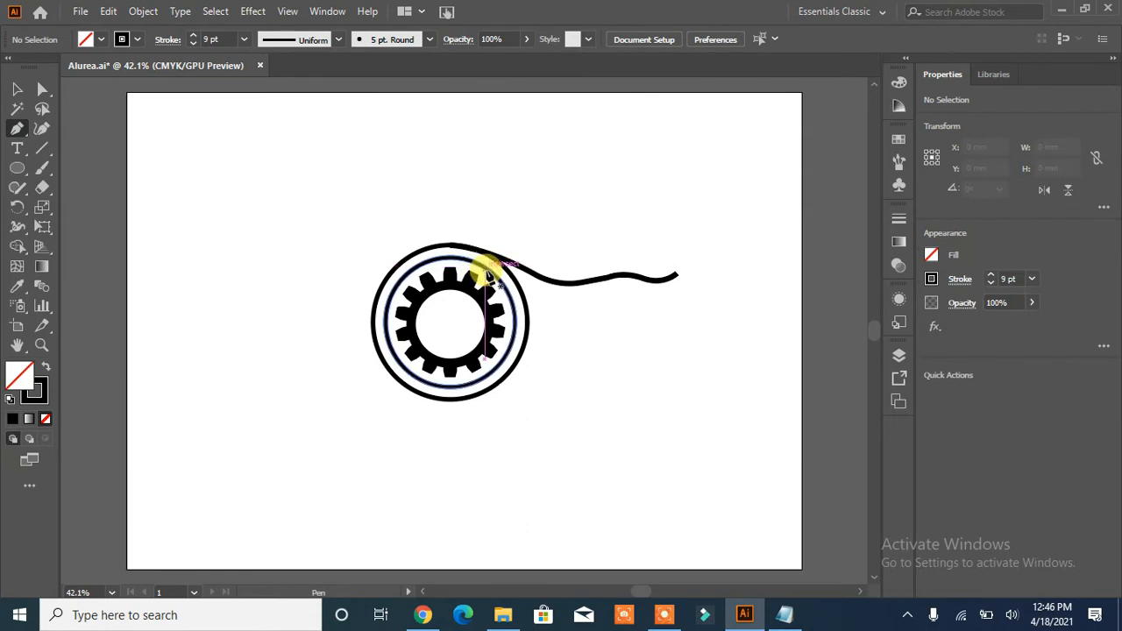
{"action": "left_click", "coordinate": [483, 268]}
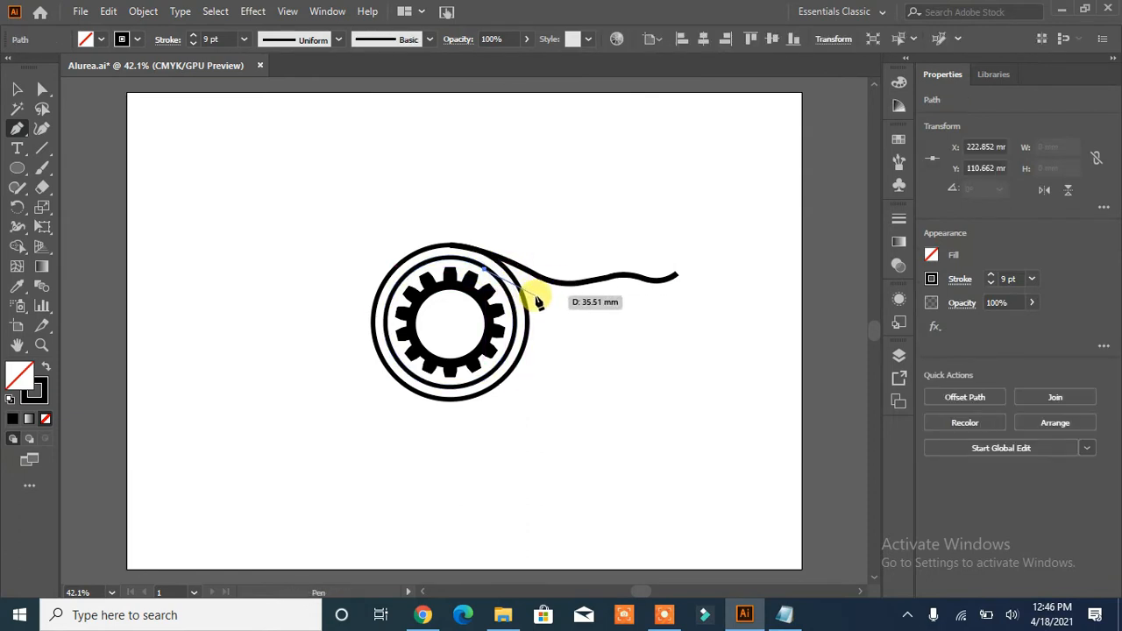
{"action": "left_click", "coordinate": [533, 296]}
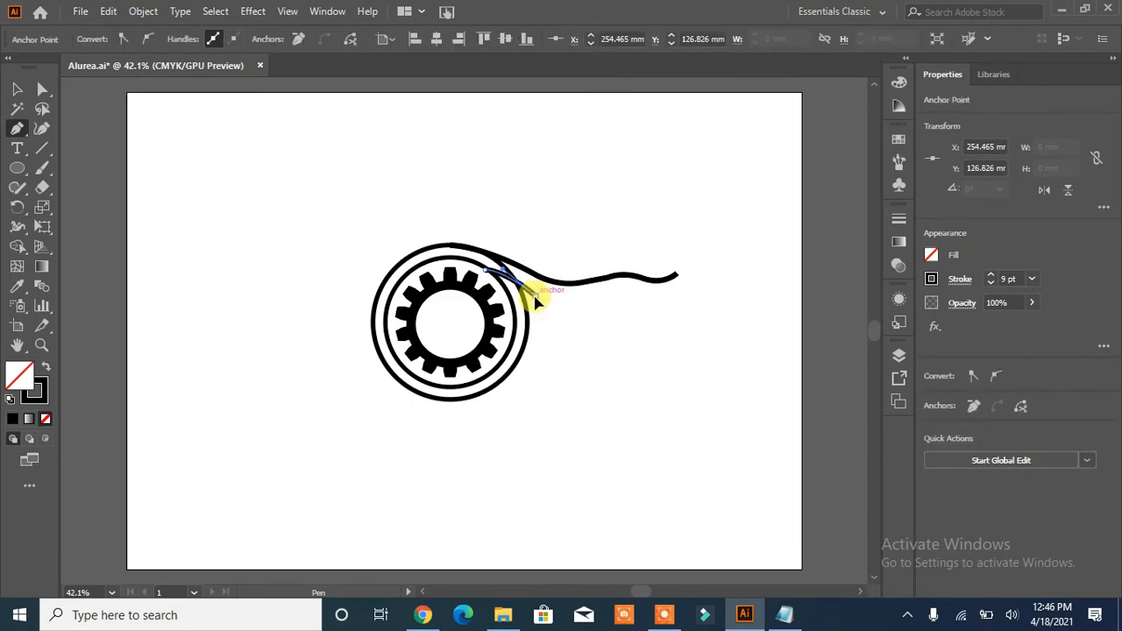
{"action": "left_click_drag", "start_coordinate": [578, 302], "coordinate": [610, 304]}
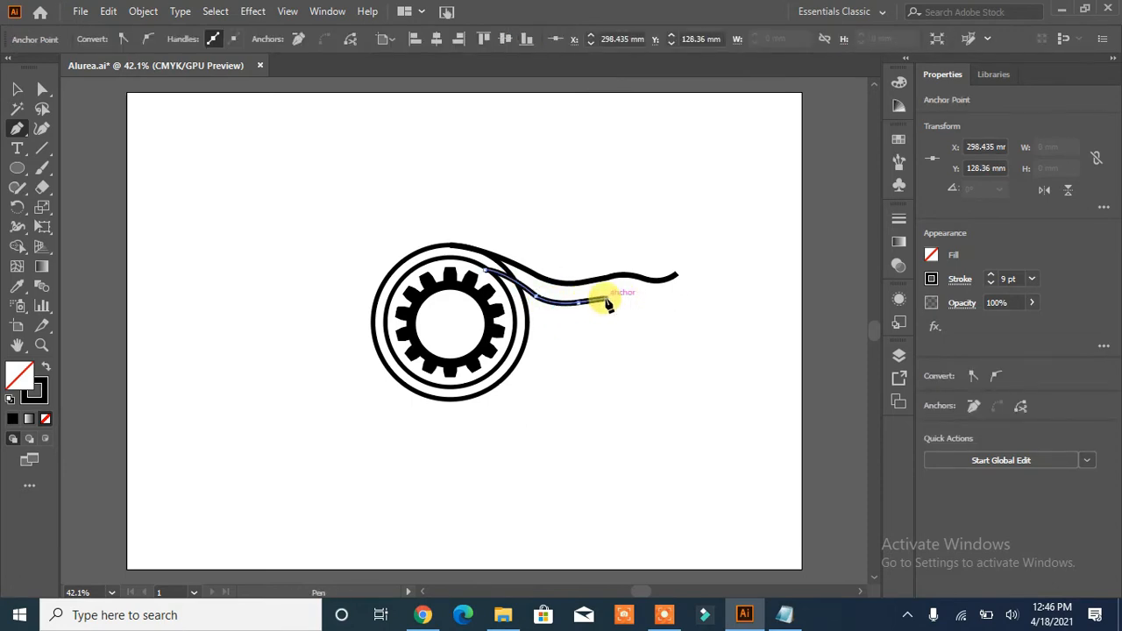
{"action": "key", "text": "ctrl+z"}
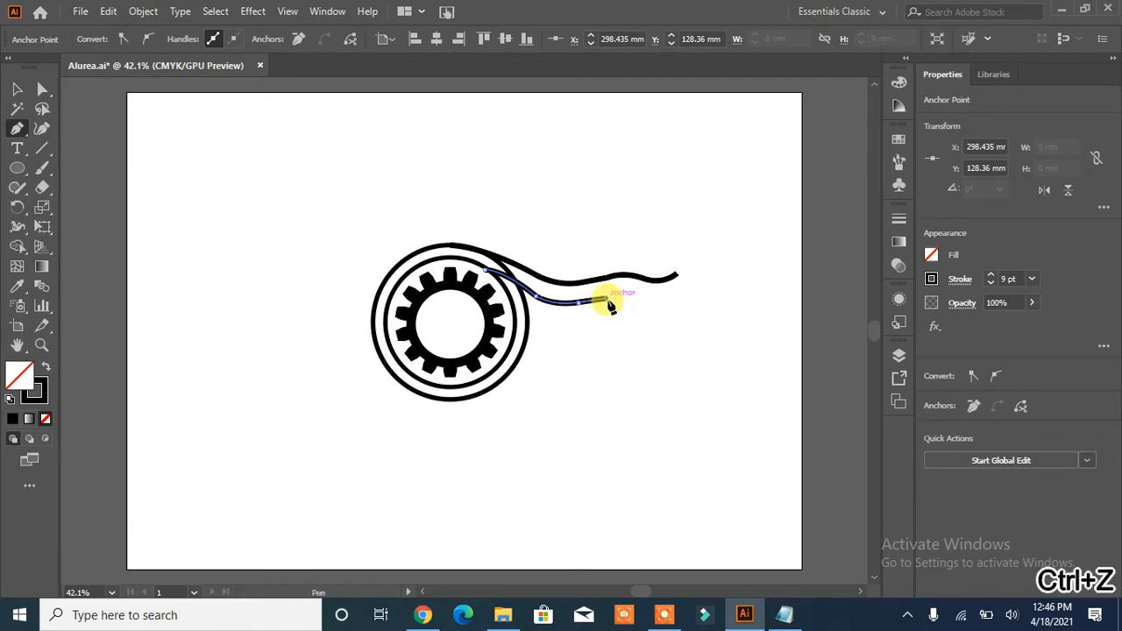
{"action": "left_click_drag", "start_coordinate": [608, 306], "coordinate": [703, 302]}
{"action": "left_click", "coordinate": [692, 299]}
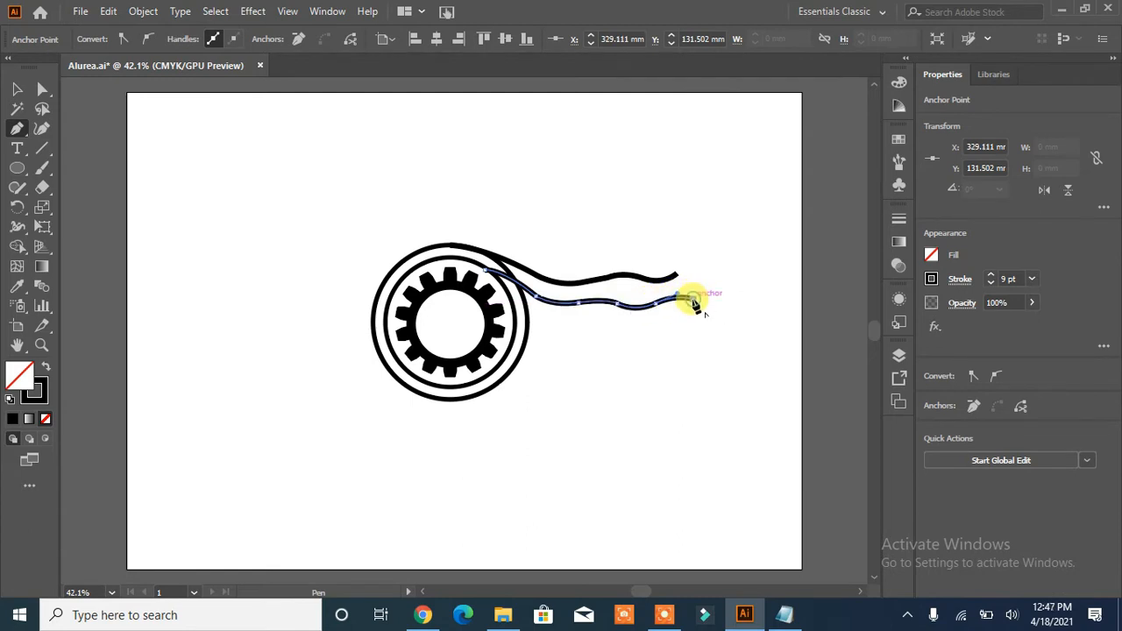
{"action": "left_click", "coordinate": [708, 308]}
{"action": "key", "text": "Delete"}
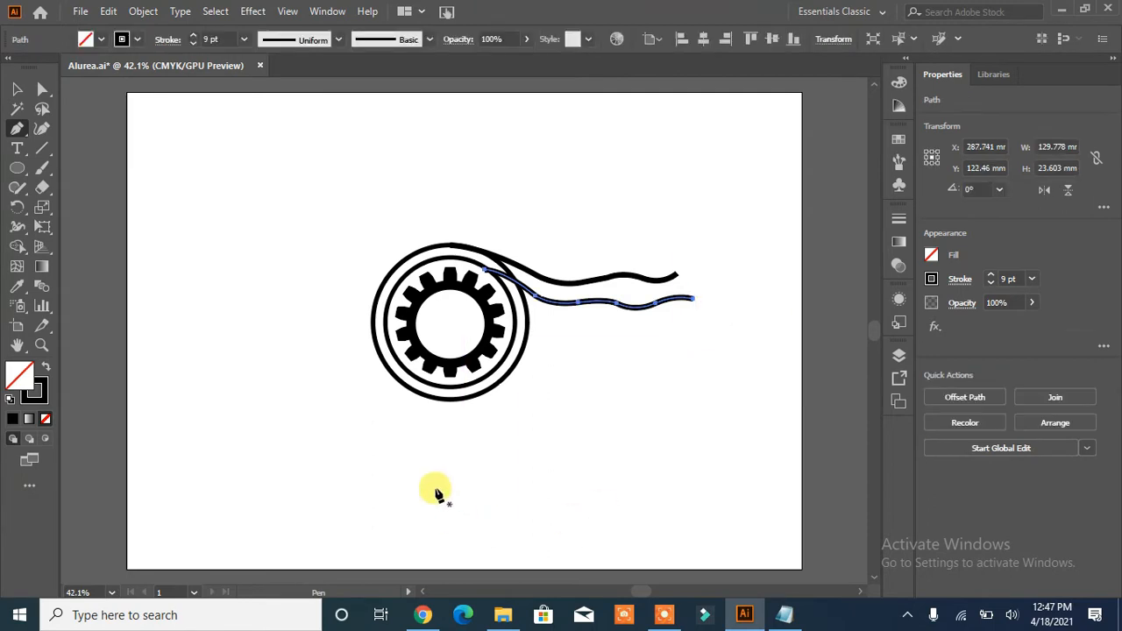
- Expand the two wavy stroked paths into filled shapes
{"action": "left_click", "coordinate": [17, 87]}
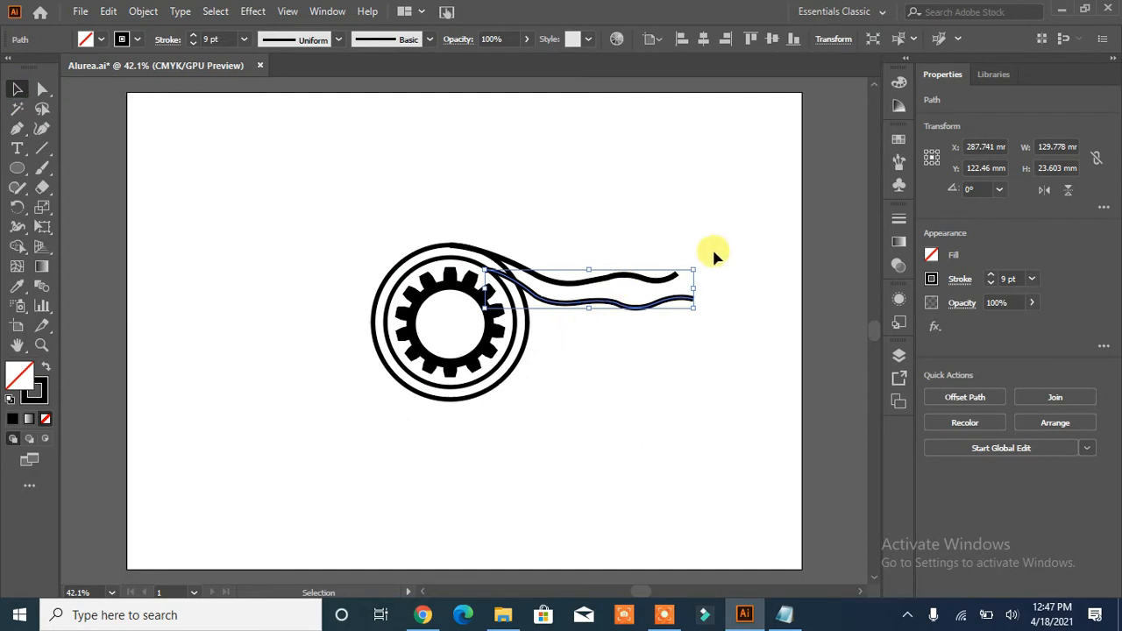
{"action": "left_click_drag", "start_coordinate": [713, 251], "coordinate": [625, 332]}
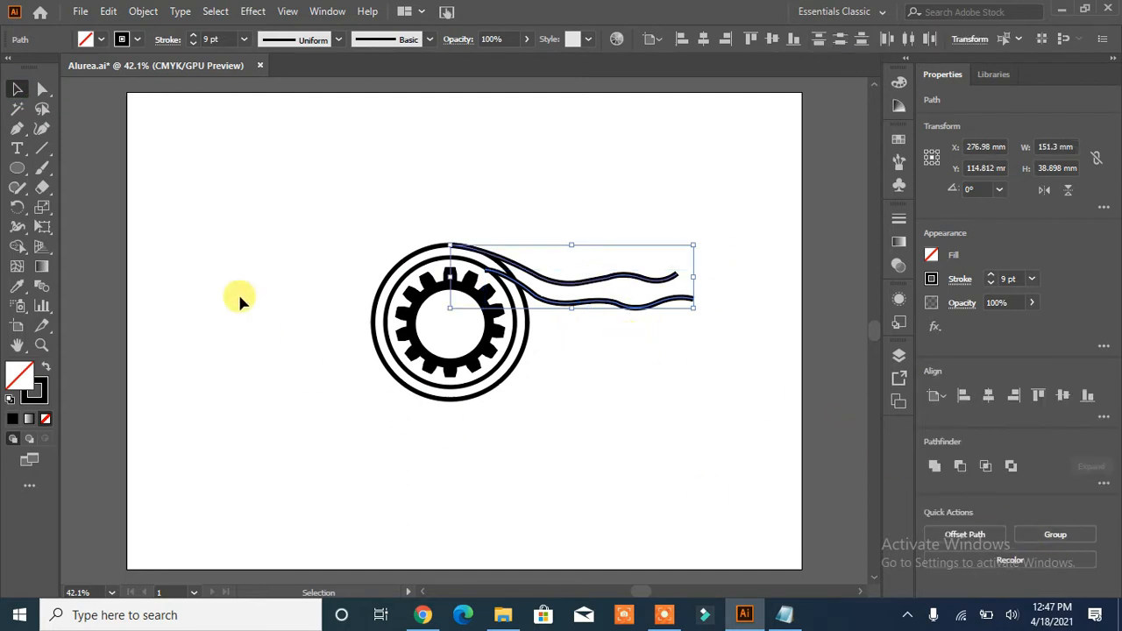
{"action": "left_click", "coordinate": [180, 11]}
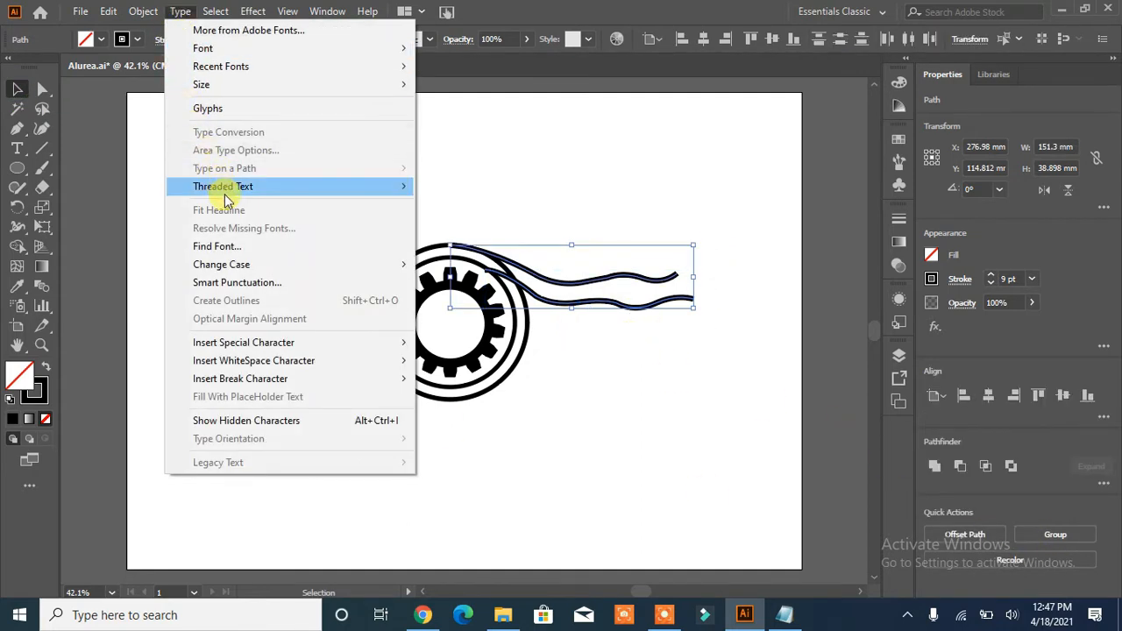
{"action": "left_click", "coordinate": [146, 12]}
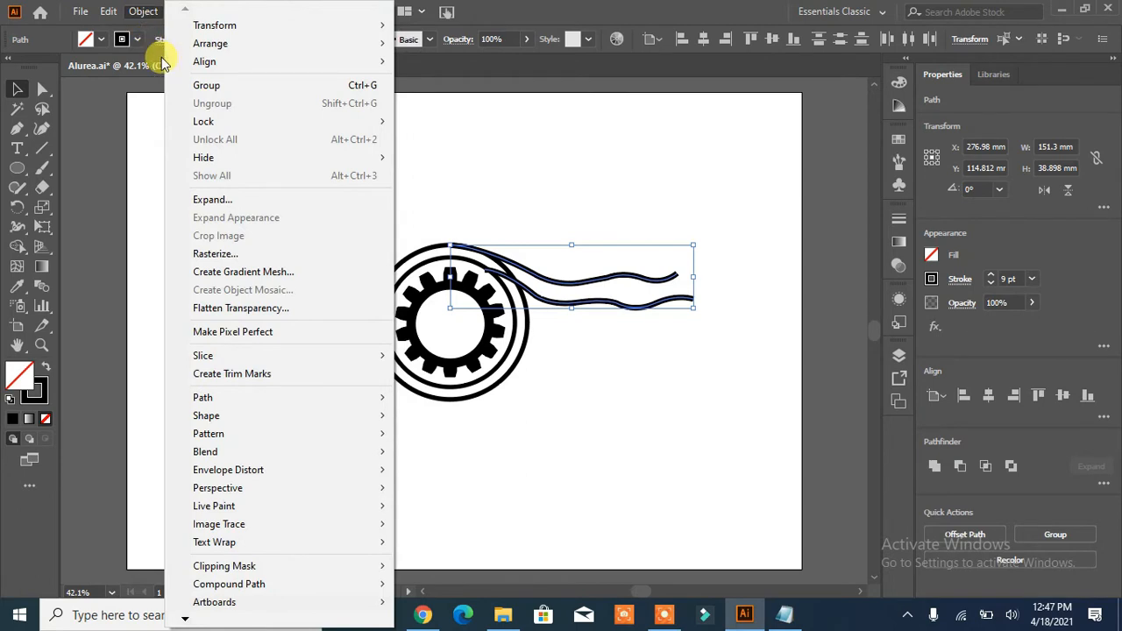
{"action": "left_click", "coordinate": [227, 201]}
{"action": "left_click", "coordinate": [526, 398]}
{"action": "left_click", "coordinate": [630, 438]}
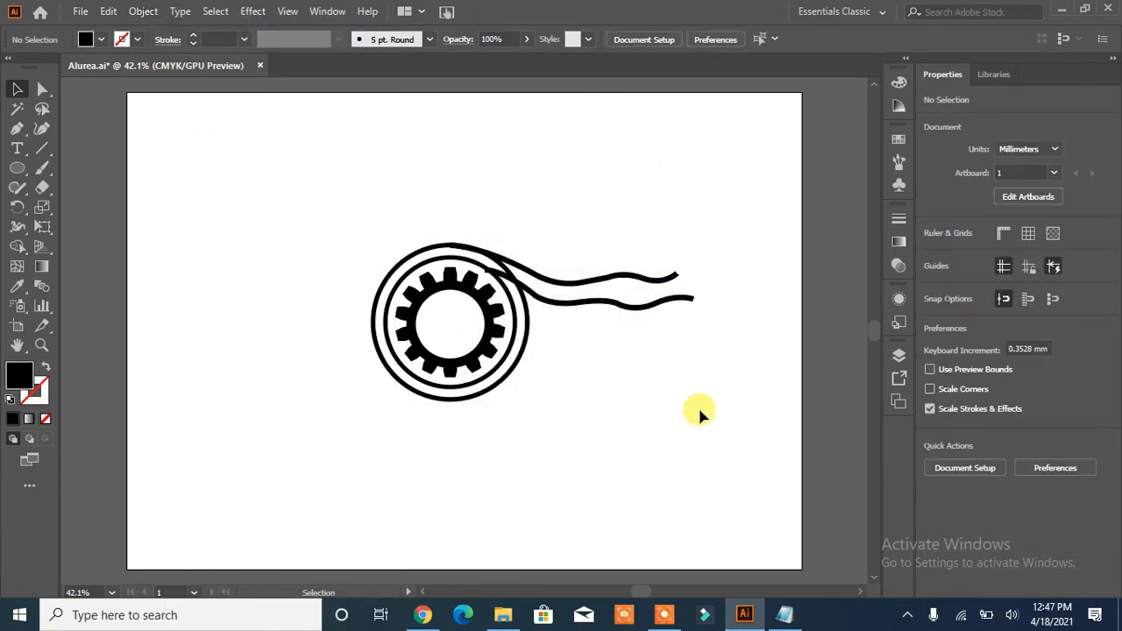
- Add a solid black dot about 9 mm in diameter at the free end of each wavy line
{"action": "left_click_drag", "start_coordinate": [16, 168], "coordinate": [55, 205]}
{"action": "left_click_drag", "start_coordinate": [669, 256], "coordinate": [694, 303]}
{"action": "left_click", "coordinate": [17, 88]}
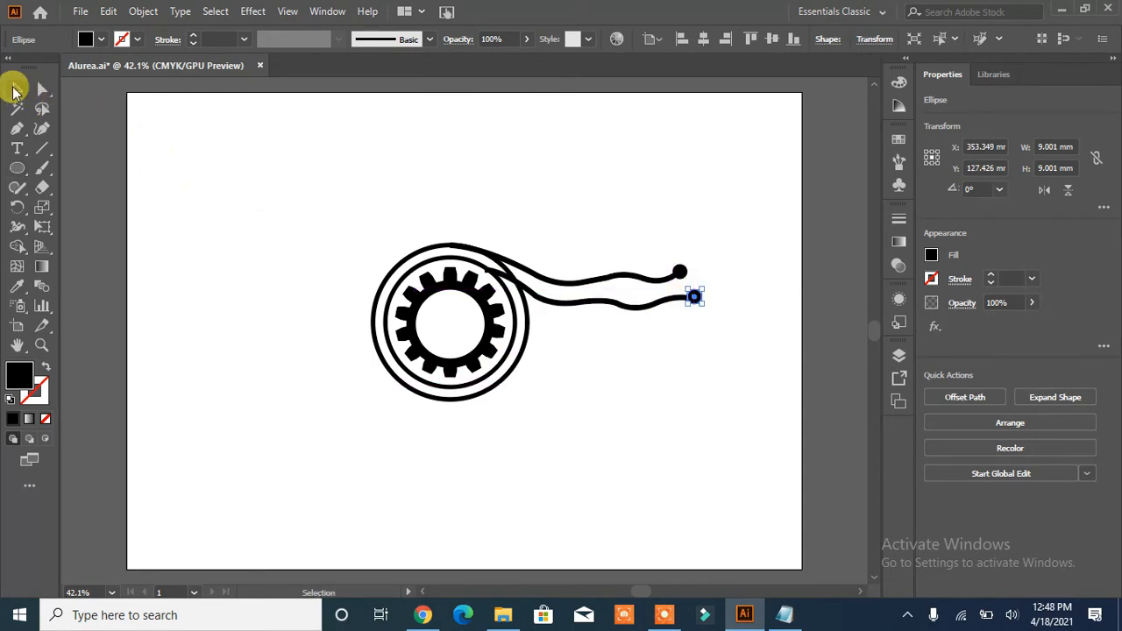
{"action": "left_click", "coordinate": [267, 375]}
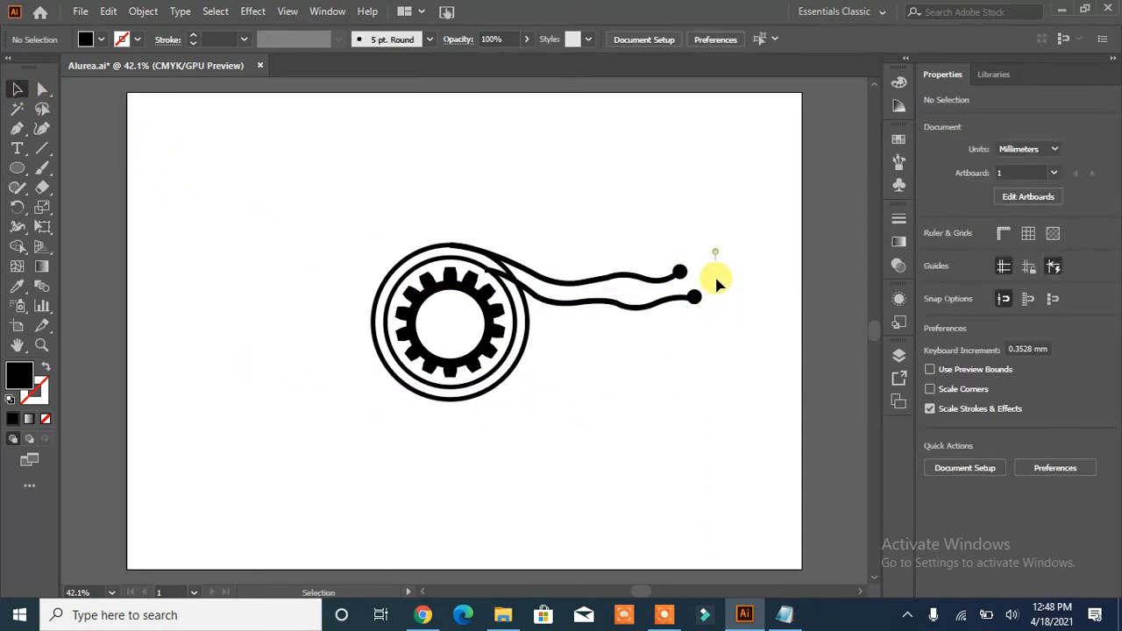
- Unite the two wavy lines with their end dots
{"action": "left_click_drag", "start_coordinate": [715, 278], "coordinate": [654, 332]}
{"action": "left_click", "coordinate": [935, 465]}
{"action": "left_click", "coordinate": [664, 417]}
- Create a reflected copy of the united wavy lines across the horizontal axis
{"action": "left_click", "coordinate": [643, 307]}
{"action": "right_click", "coordinate": [641, 310]}
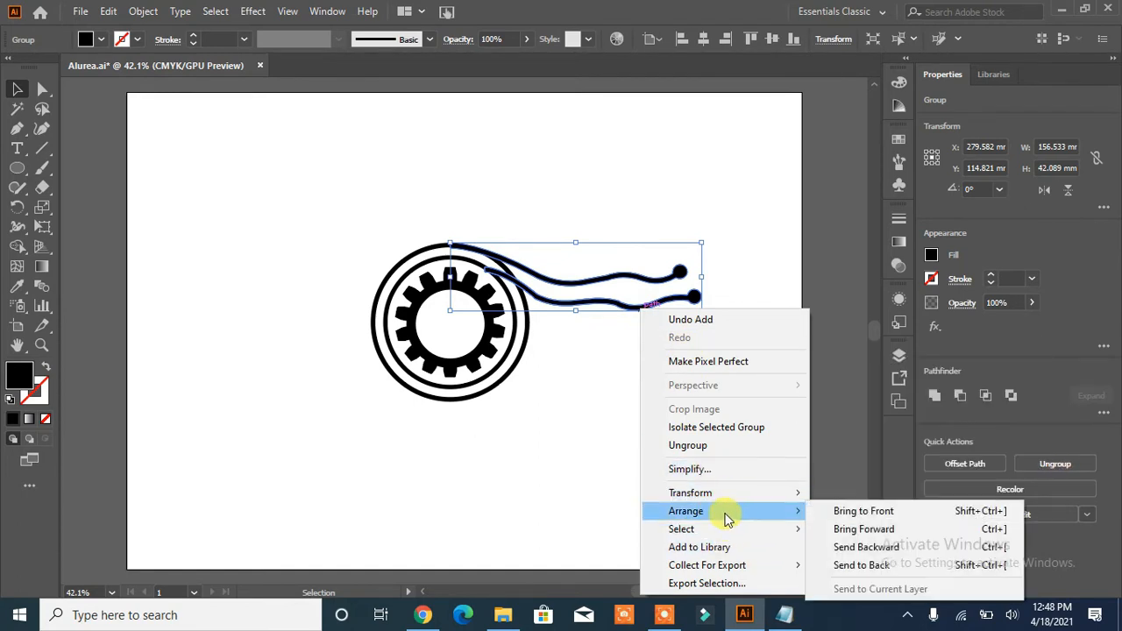
{"action": "mouse_move", "coordinate": [754, 494]}
{"action": "left_click", "coordinate": [848, 409]}
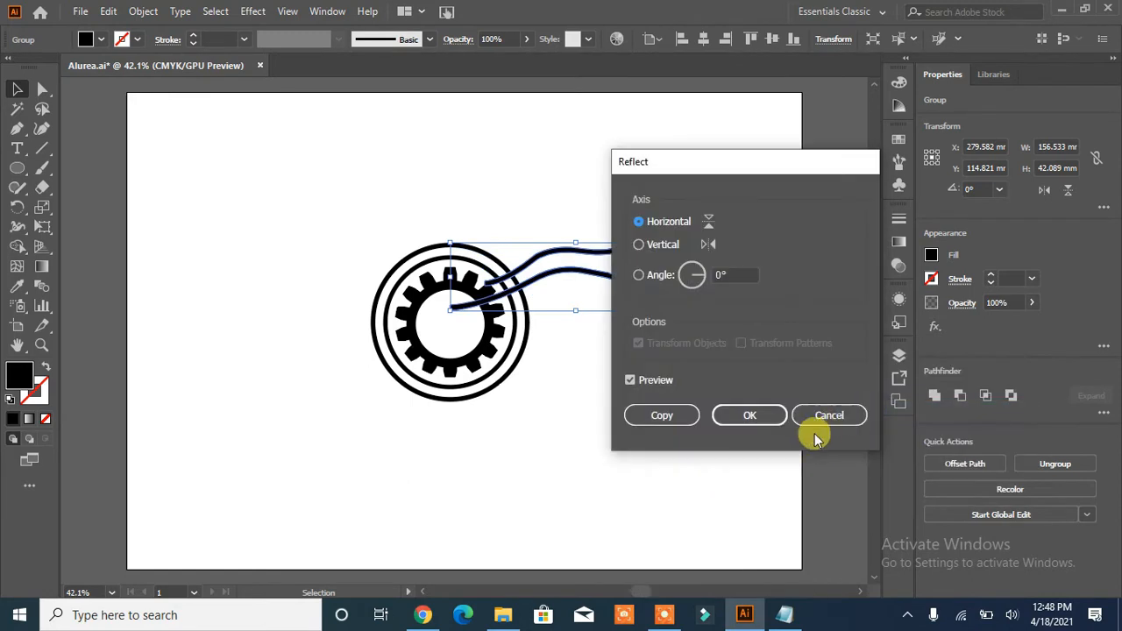
{"action": "left_click", "coordinate": [668, 418]}
- Move the reflected wavy lines straight down until their outer line meets the bottom of the outer ring
{"action": "key", "text": "Down"}
{"action": "key", "text": "Down"}
{"action": "key", "text": "Down"}
{"action": "key", "text": "Down"}
{"action": "key", "text": "Down"}
{"action": "key", "text": "Down"}
{"action": "key", "text": "Down"}
{"action": "key", "text": "Down"}
{"action": "key", "text": "Down"}
{"action": "key", "text": "Down"}
{"action": "key", "text": "Down"}
{"action": "key", "text": "Down"}
{"action": "key", "text": "Down"}
{"action": "key", "text": "Down"}
{"action": "key", "text": "Down"}
{"action": "key", "text": "Down"}
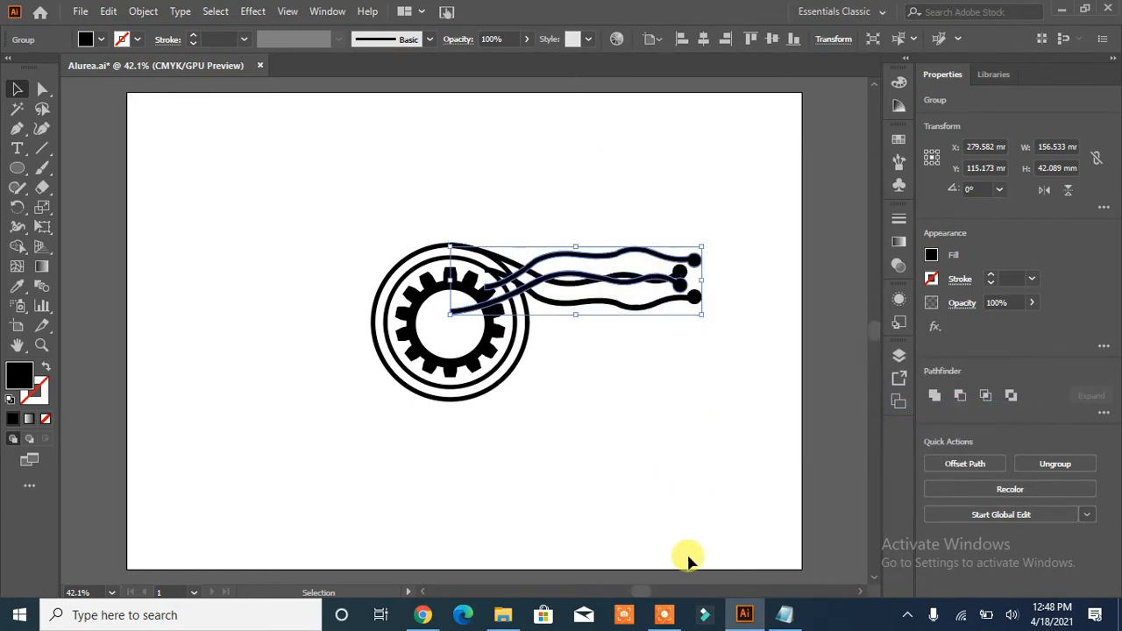
{"action": "key", "text": "Down"}
{"action": "key", "text": "Down"}
{"action": "key", "text": "Down"}
{"action": "key", "text": "Down"}
{"action": "key", "text": "Down"}
{"action": "key", "text": "Down"}
{"action": "key", "text": "Down"}
{"action": "key", "text": "Down"}
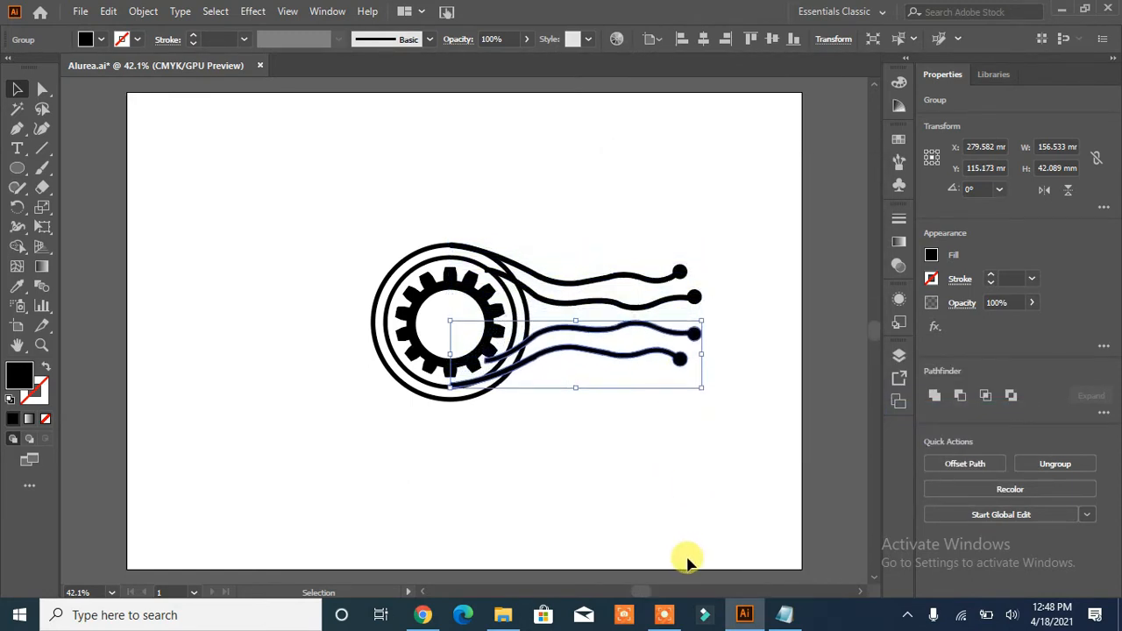
{"action": "key", "text": "Down"}
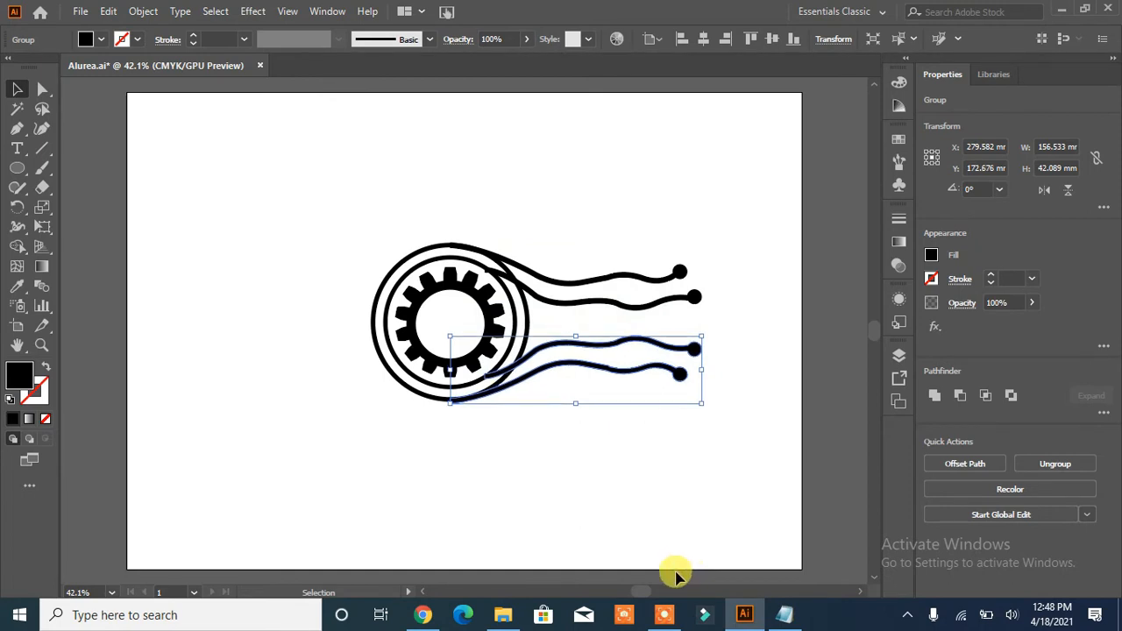
{"action": "left_click", "coordinate": [672, 571]}
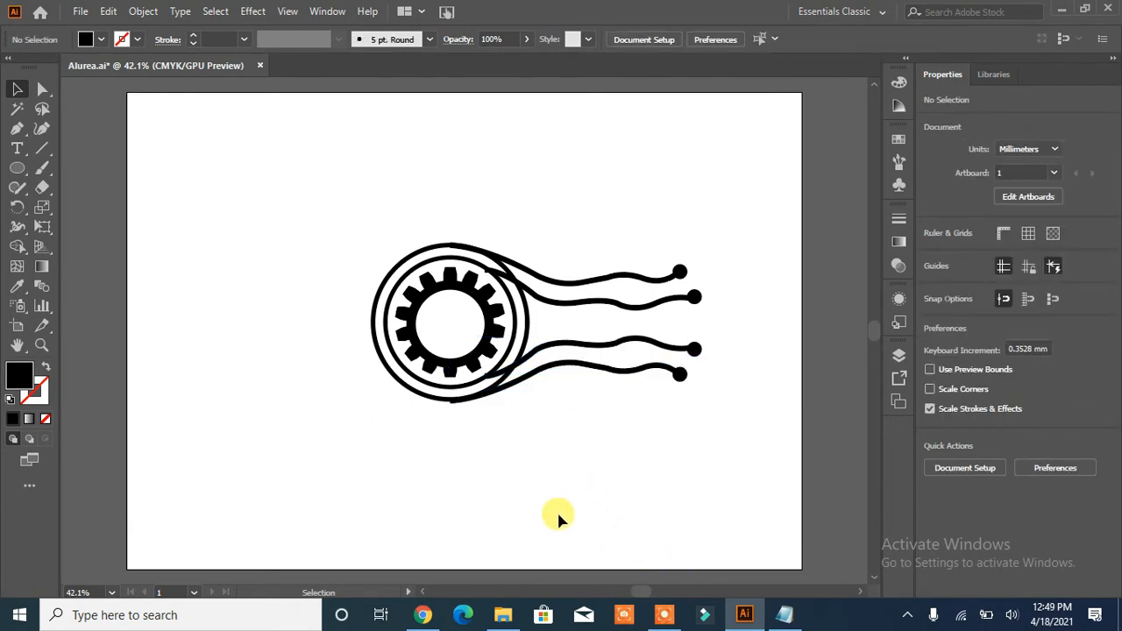
- Scale the whole artwork up proportionally to about 304 mm wide and reposition it near the middle of the artboard
{"action": "key", "text": "ctrl+a"}
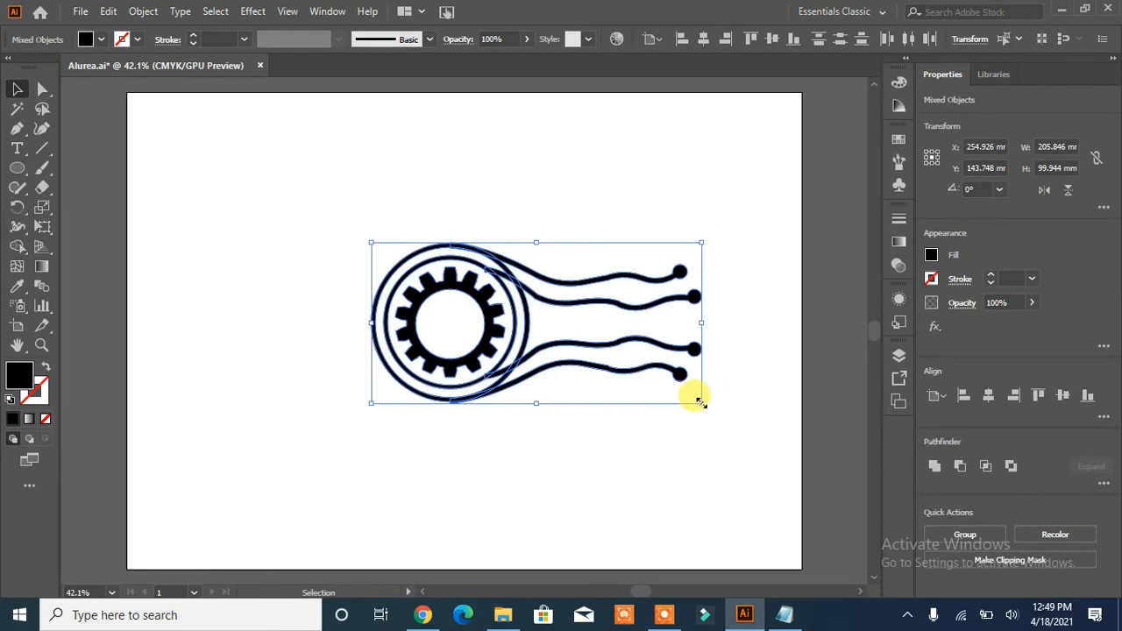
{"action": "left_click_drag", "start_coordinate": [701, 403], "coordinate": [697, 400]}
{"action": "left_click_drag", "start_coordinate": [372, 242], "coordinate": [209, 150]}
{"action": "left_click_drag", "start_coordinate": [421, 297], "coordinate": [455, 333]}
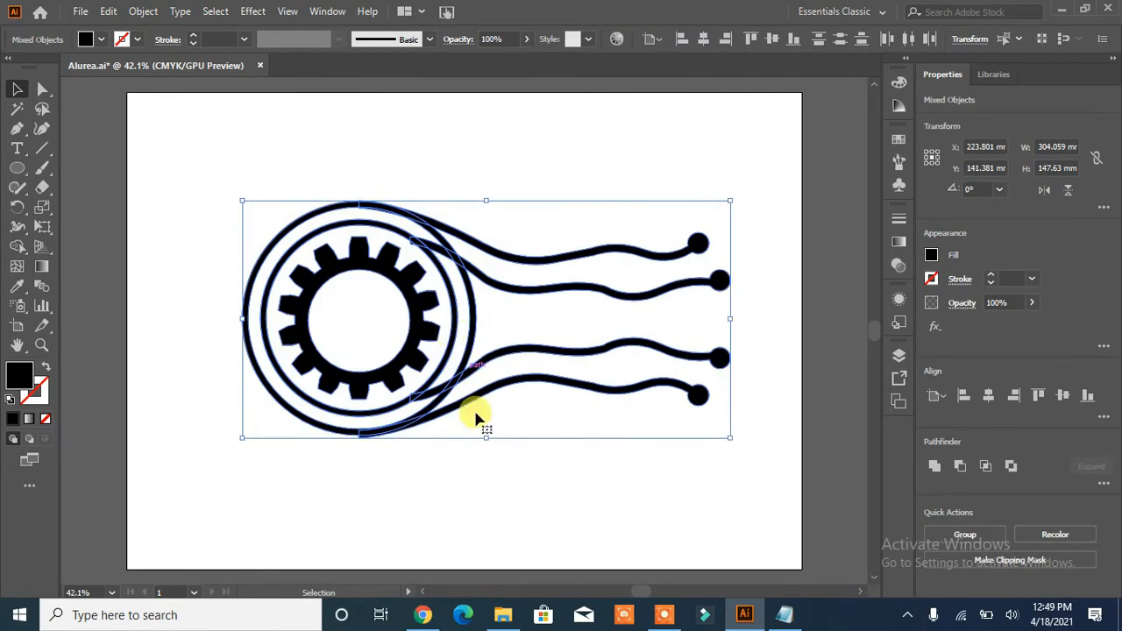
{"action": "left_click", "coordinate": [546, 474]}
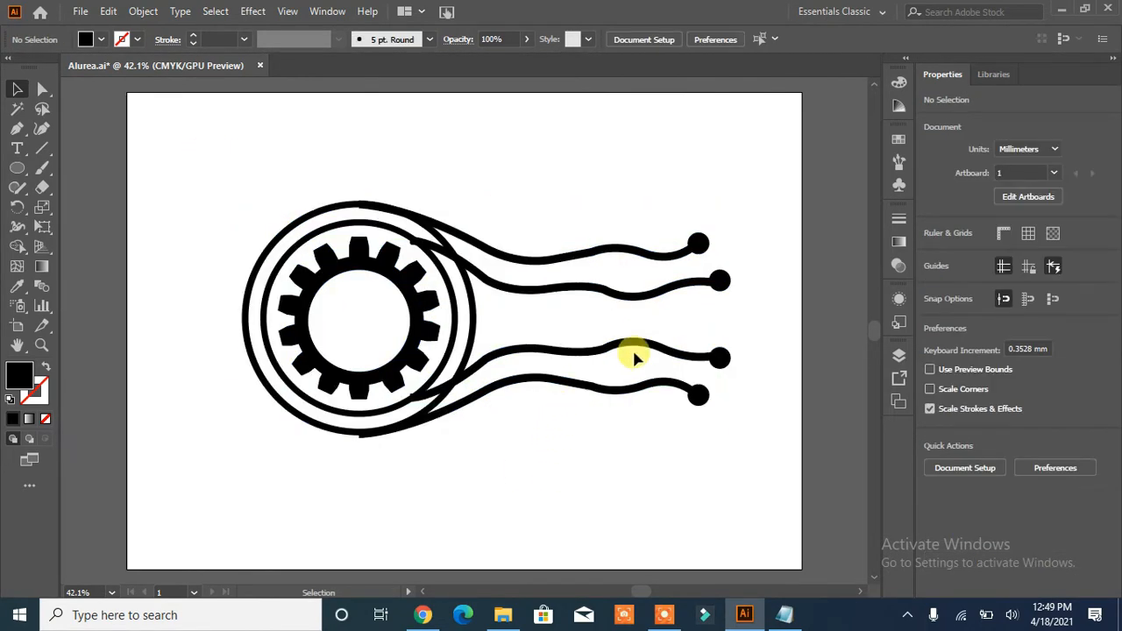
- Enlarge the two rings around the gear slightly from their center
{"action": "left_click", "coordinate": [399, 430]}
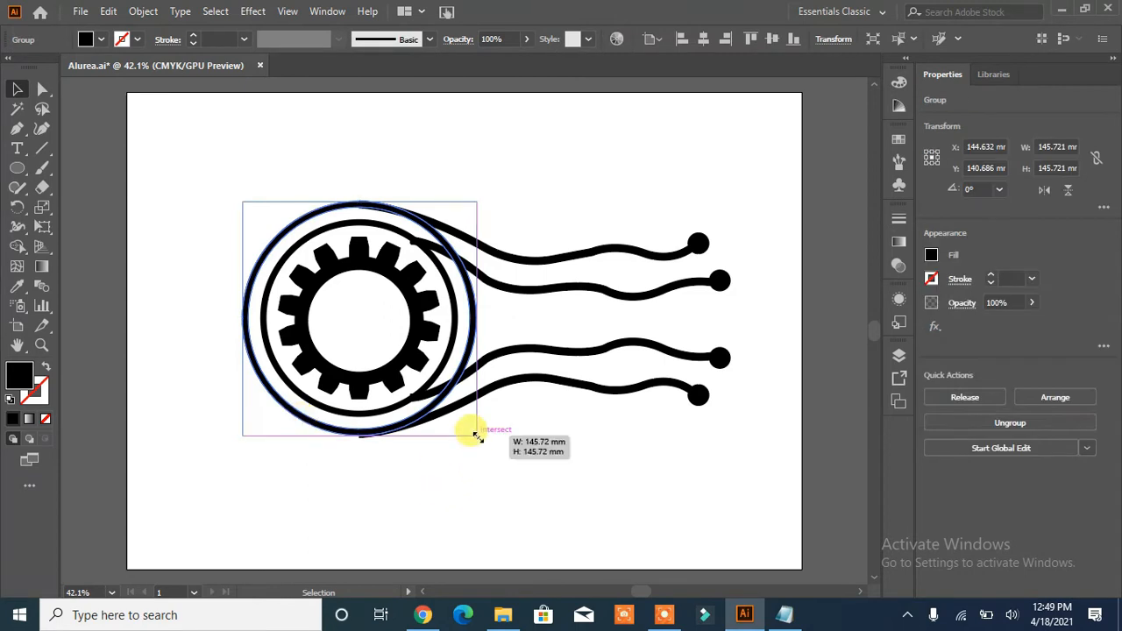
{"action": "mouse_move", "coordinate": [474, 434]}
{"action": "left_mouse_down"}
{"action": "mouse_move", "coordinate": [431, 376]}
{"action": "mouse_move", "coordinate": [467, 433]}
{"action": "left_mouse_up"}
{"action": "left_click", "coordinate": [521, 466]}
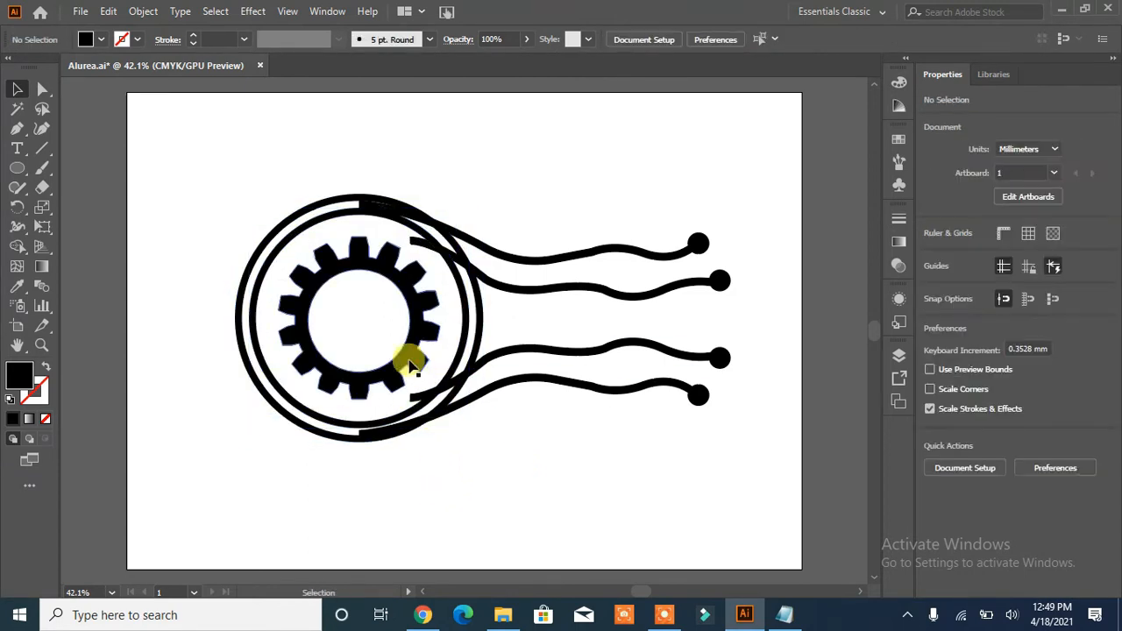
- Enlarge the gear from its center to fill more of the space inside the inner ring
{"action": "left_click", "coordinate": [412, 364]}
{"action": "left_click_drag", "start_coordinate": [438, 396], "coordinate": [449, 412]}
{"action": "left_click", "coordinate": [520, 458]}
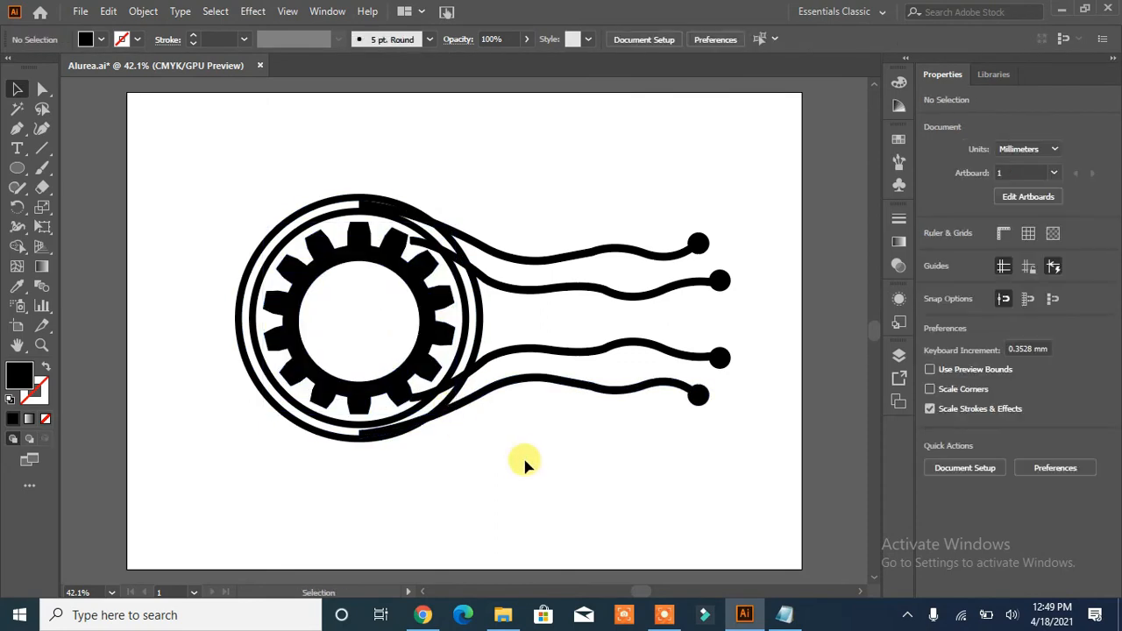
- Nudge the upper pair of wavy lines up to line up with the top of the enlarged outer ring
{"action": "left_click", "coordinate": [454, 236]}
{"action": "key", "text": "Up"}
{"action": "key", "text": "Up"}
{"action": "key", "text": "Up"}
{"action": "key", "text": "Up"}
{"action": "key", "text": "Up"}
{"action": "key", "text": "Up"}
{"action": "key", "text": "Up"}
{"action": "key", "text": "Up"}
{"action": "key", "text": "Up"}
{"action": "key", "text": "Up"}
{"action": "key", "text": "Up"}
{"action": "key", "text": "Up"}
{"action": "key", "text": "Up"}
{"action": "key", "text": "Up"}
{"action": "key", "text": "Up"}
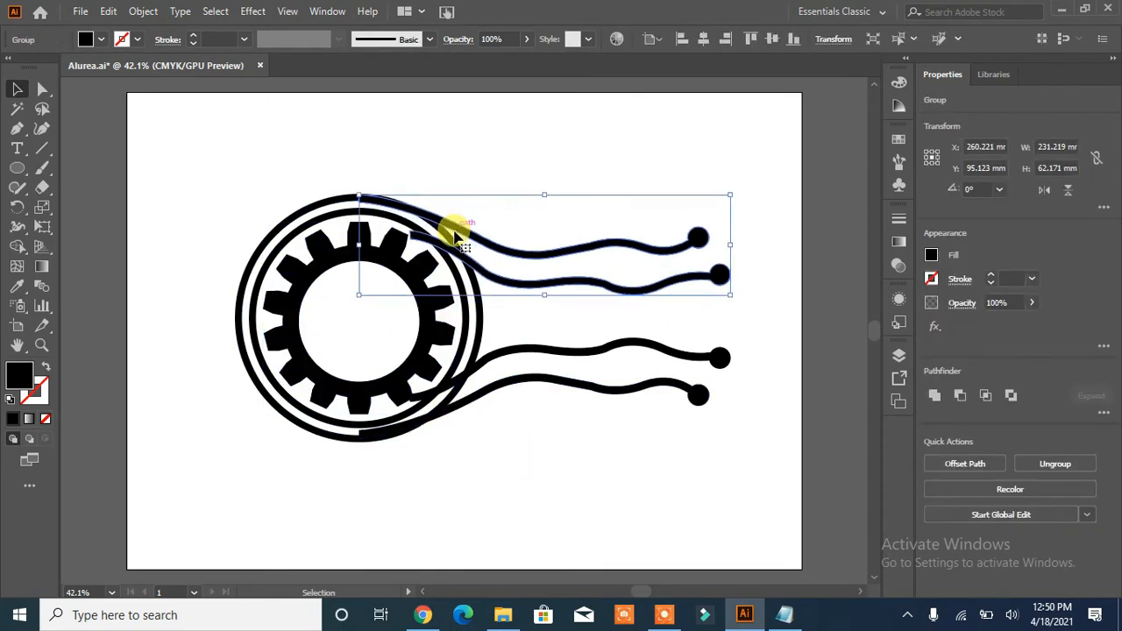
- Nudge the lower pair of wavy lines down to line up with the bottom of the outer ring
{"action": "left_click", "coordinate": [581, 358]}
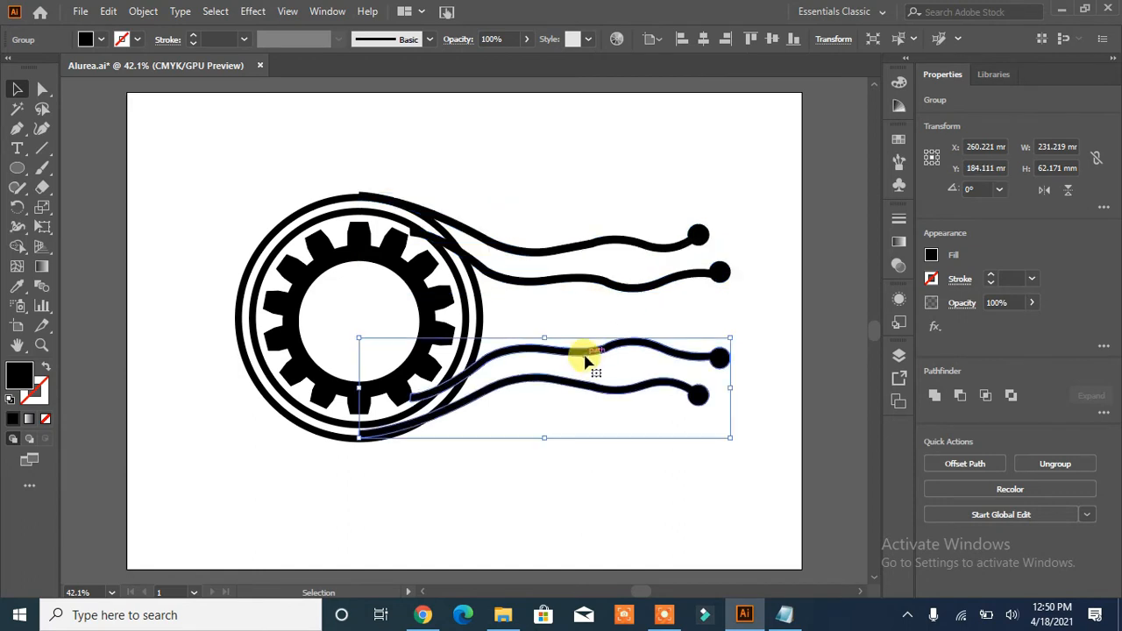
{"action": "key", "text": "Down"}
{"action": "key", "text": "Down"}
{"action": "key", "text": "Down"}
{"action": "key", "text": "Down"}
{"action": "key", "text": "Down"}
{"action": "key", "text": "Down"}
{"action": "key", "text": "Down"}
{"action": "key", "text": "Down"}
{"action": "key", "text": "Down"}
{"action": "key", "text": "Down"}
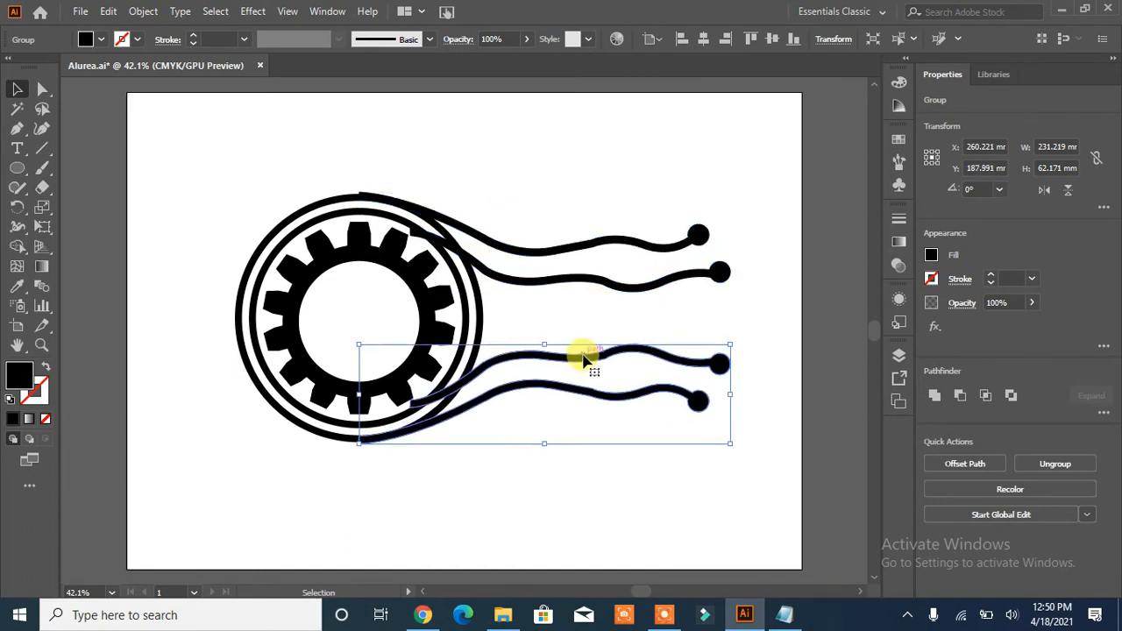
- Ungroup the upper pair of wavy lines and nudge its inner line up and slightly left toward the inner ring
{"action": "left_click", "coordinate": [613, 287]}
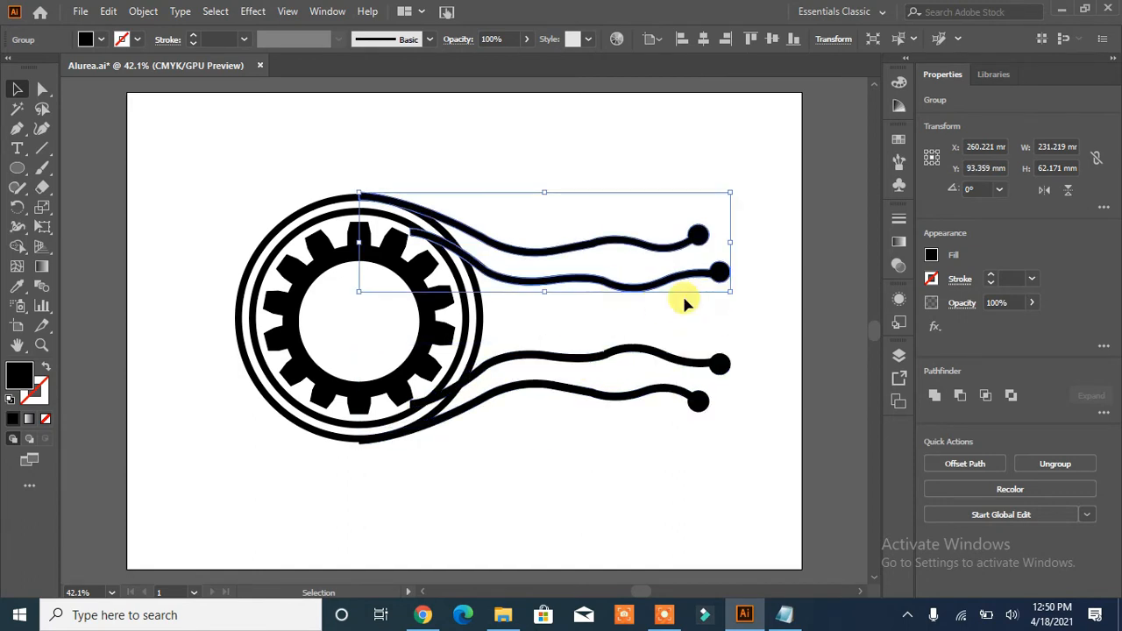
{"action": "right_click", "coordinate": [614, 295]}
{"action": "left_click", "coordinate": [646, 426]}
{"action": "left_click", "coordinate": [567, 420]}
{"action": "left_click", "coordinate": [559, 284]}
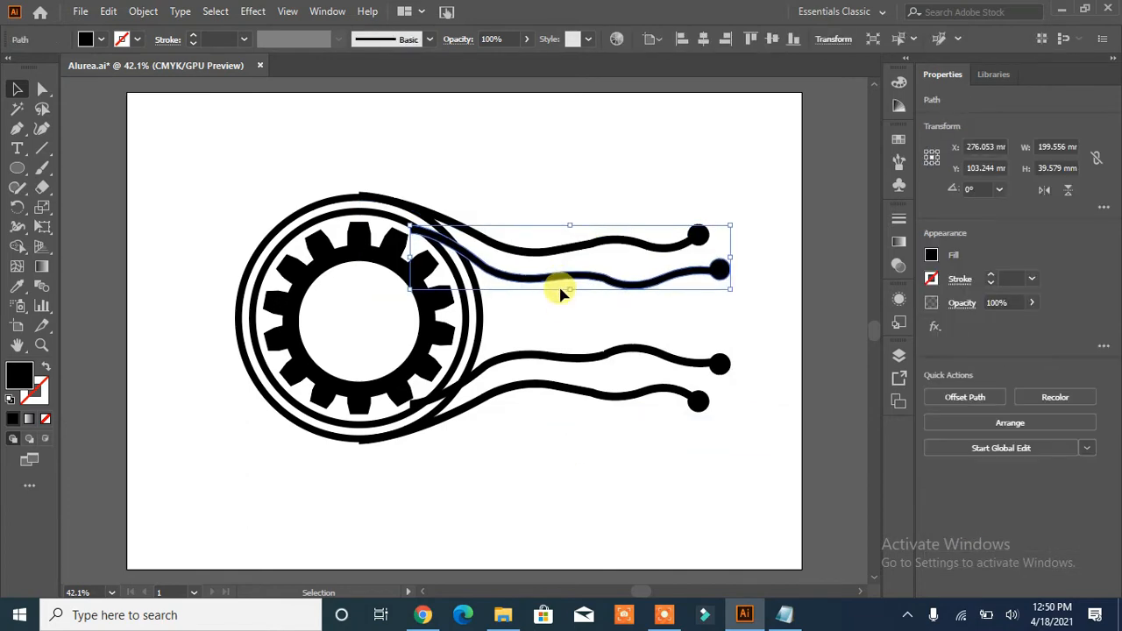
{"action": "key", "text": "Up"}
{"action": "key", "text": "Up"}
{"action": "key", "text": "Up"}
{"action": "key", "text": "Up"}
{"action": "key", "text": "Up"}
{"action": "key", "text": "Up"}
{"action": "key", "text": "Left"}
{"action": "key", "text": "Left"}
{"action": "key", "text": "Left"}
{"action": "key", "text": "Left"}
{"action": "key", "text": "Left"}
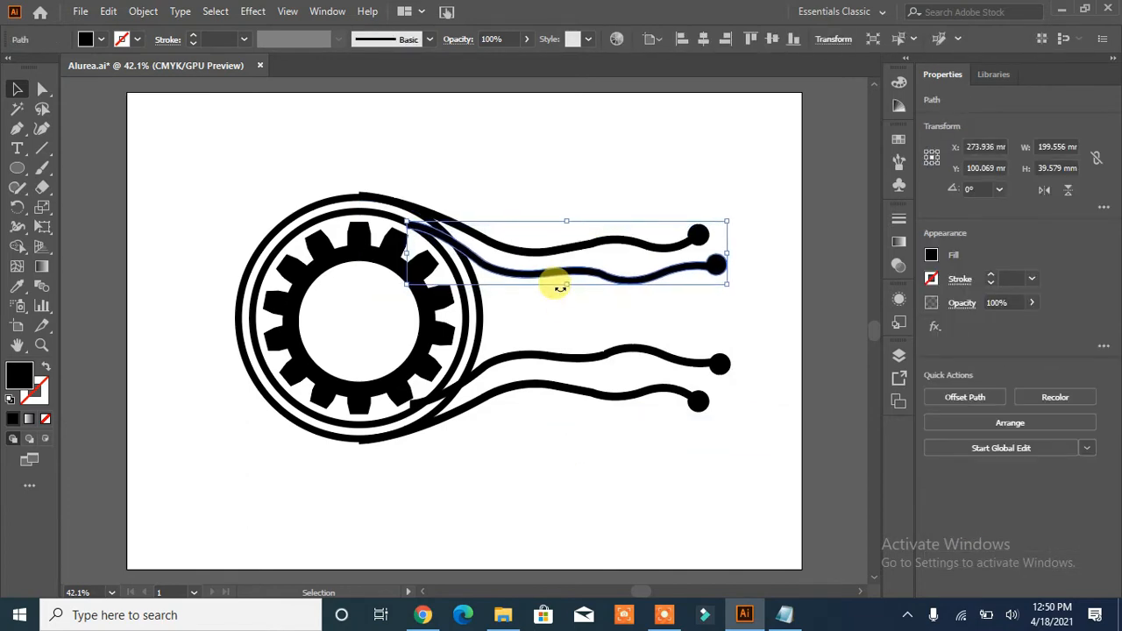
- Ungroup the lower pair of wavy lines and nudge its inner line down and slightly left toward the inner ring
{"action": "double_click", "coordinate": [578, 363]}
{"action": "left_click", "coordinate": [74, 94]}
{"action": "left_click", "coordinate": [606, 354]}
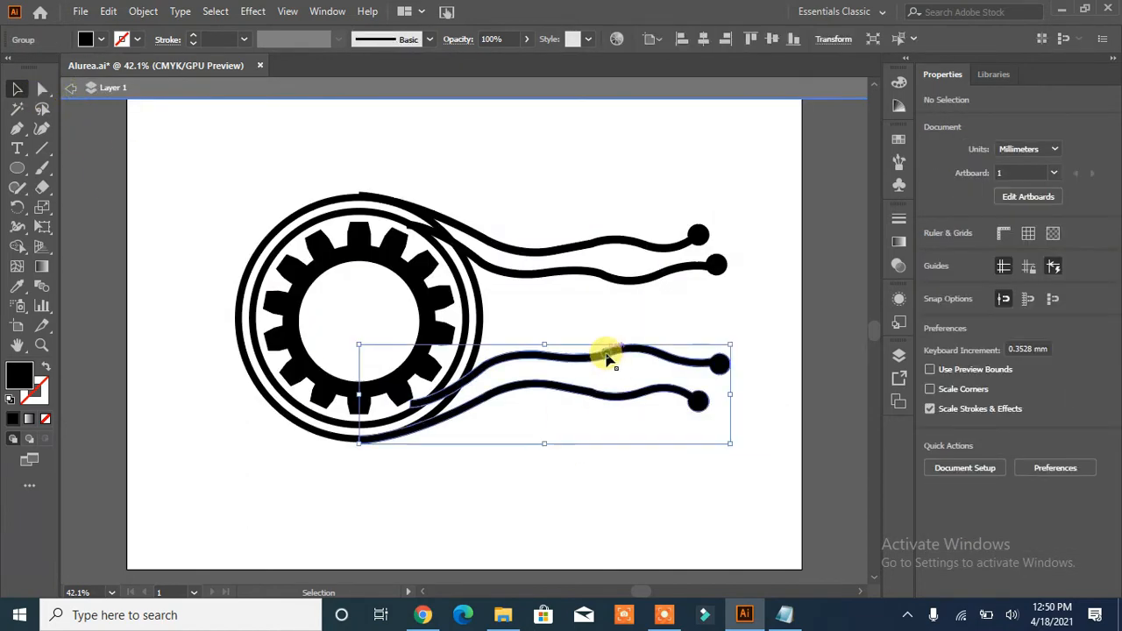
{"action": "right_click", "coordinate": [602, 355]}
{"action": "left_click", "coordinate": [646, 205]}
{"action": "left_click", "coordinate": [632, 302]}
{"action": "left_click", "coordinate": [597, 357]}
{"action": "key", "text": "Down"}
{"action": "key", "text": "Down"}
{"action": "key", "text": "Down"}
{"action": "key", "text": "Down"}
{"action": "key", "text": "Down"}
{"action": "key", "text": "Down"}
{"action": "key", "text": "Down"}
{"action": "key", "text": "Down"}
{"action": "key", "text": "Down"}
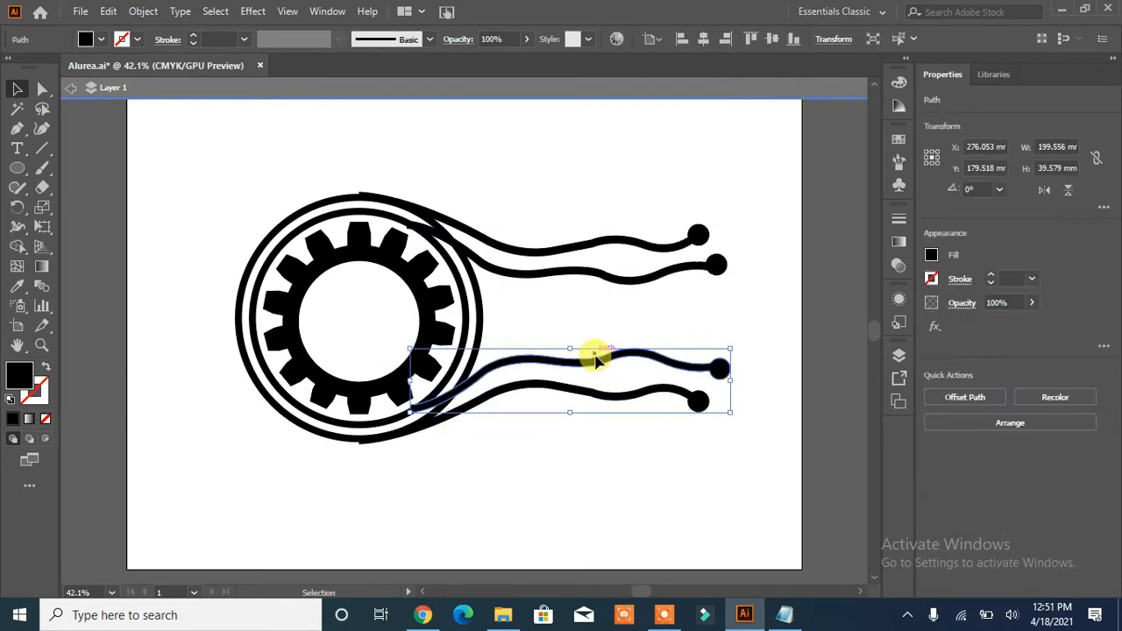
{"action": "key", "text": "Down"}
{"action": "key", "text": "Down"}
{"action": "key", "text": "Down"}
{"action": "key", "text": "Down"}
{"action": "key", "text": "Down"}
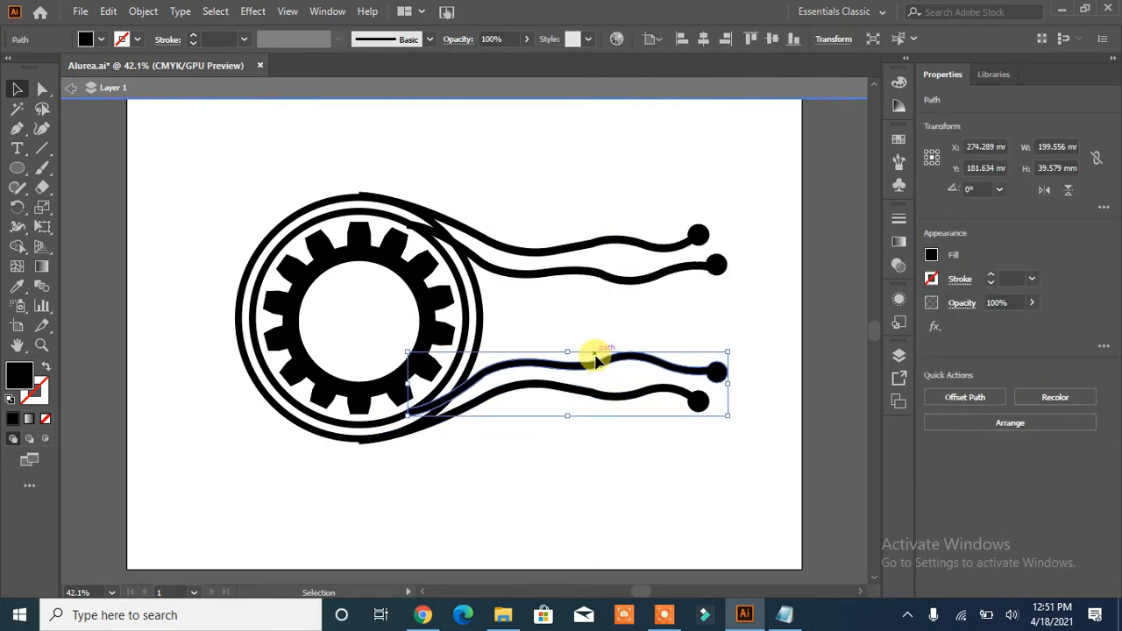
- Nudge the outermost upper line slightly down and the outermost lower line slightly up so both follow the outer ring
{"action": "left_click", "coordinate": [608, 462]}
{"action": "left_click_drag", "start_coordinate": [511, 167], "coordinate": [287, 487]}
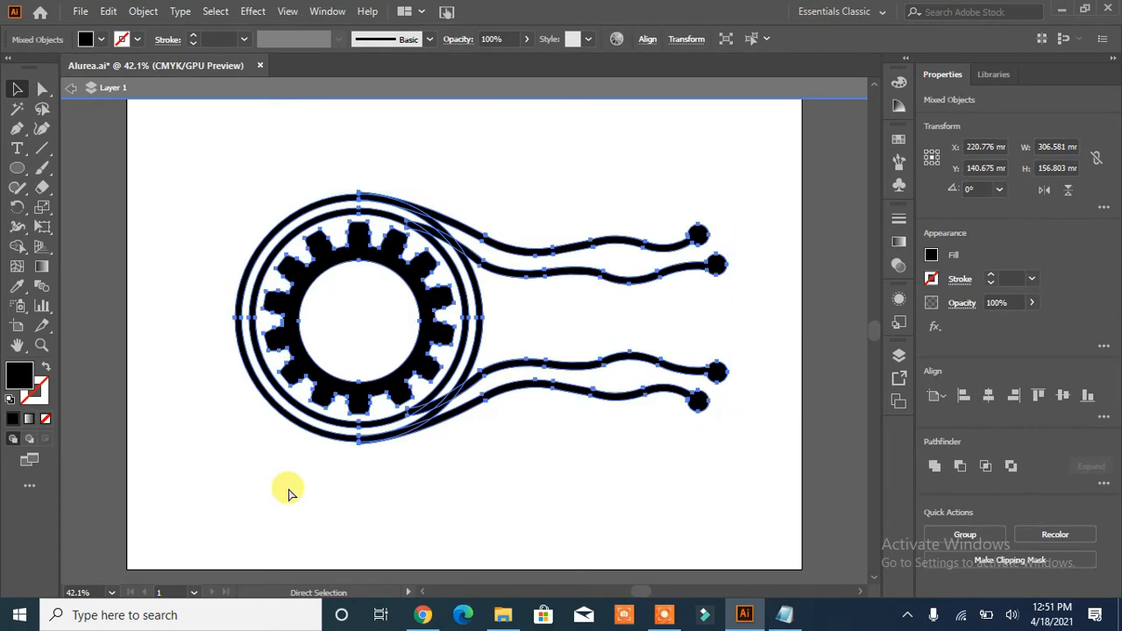
{"action": "key", "text": "ctrl+plus"}
{"action": "key", "text": "ctrl+plus"}
{"action": "key", "text": "ctrl+shift+a"}
{"action": "left_click", "coordinate": [366, 158]}
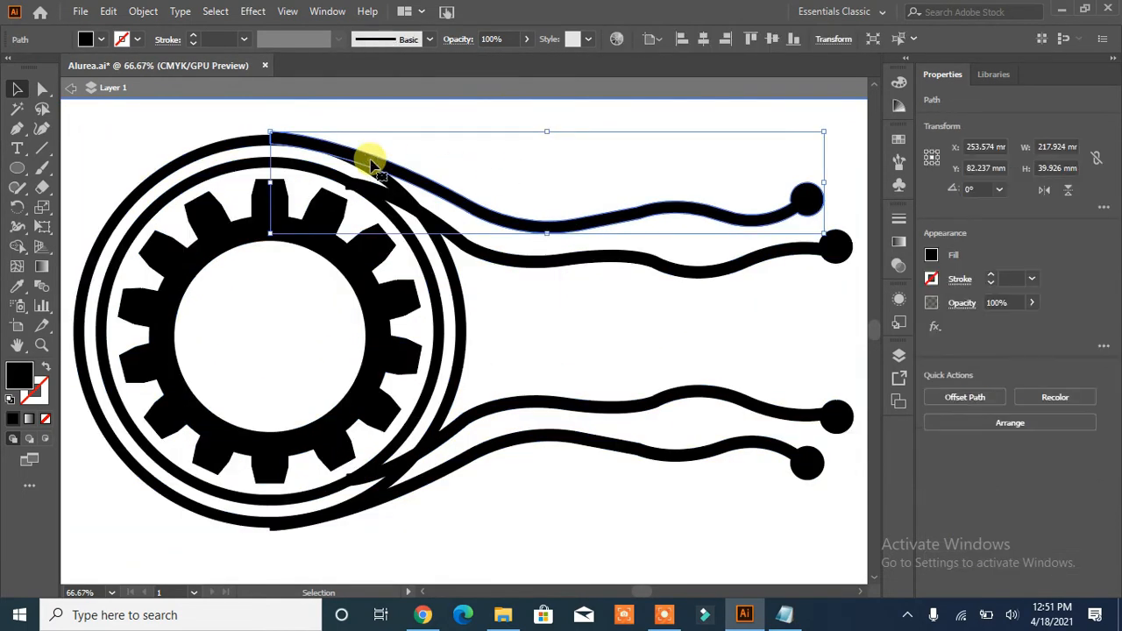
{"action": "left_click", "coordinate": [475, 122]}
{"action": "left_click", "coordinate": [413, 491]}
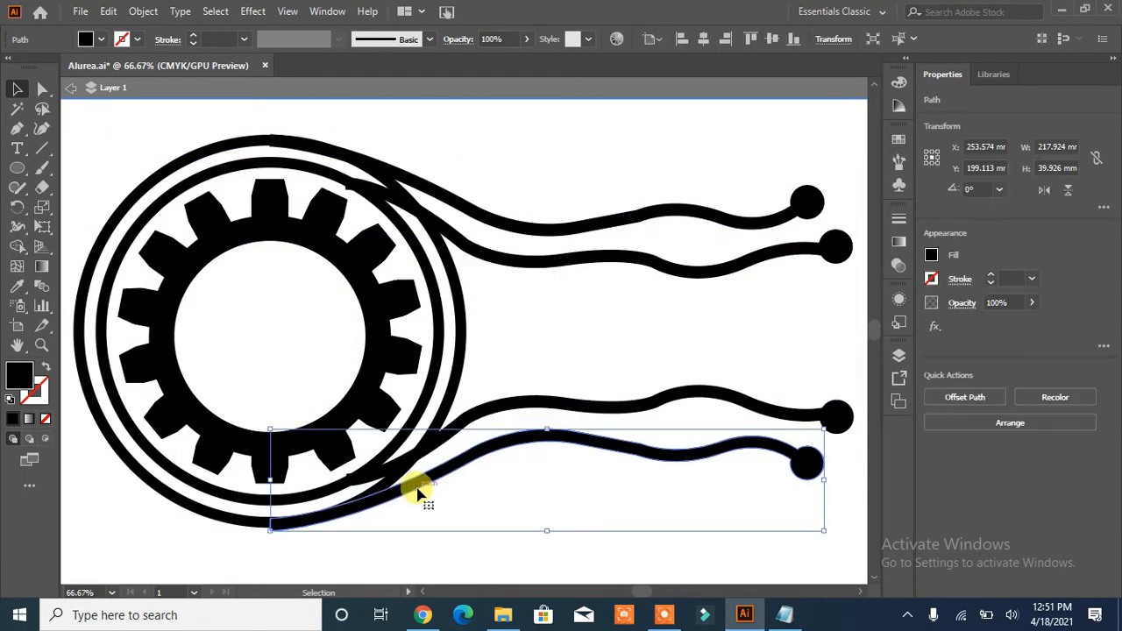
{"action": "left_click", "coordinate": [332, 548]}
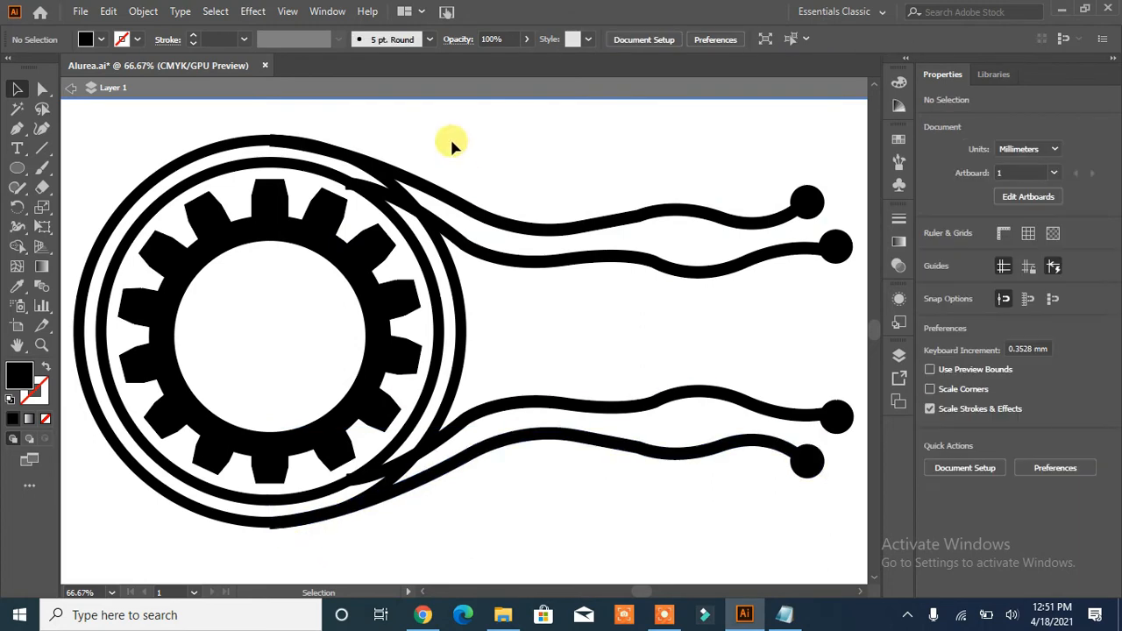
- Select all the artwork and use Shape Builder to merge the two upper wavy lines with the outer and inner rings
{"action": "key", "text": "ctrl+a"}
{"action": "left_click_drag", "start_coordinate": [459, 531], "coordinate": [518, 378]}
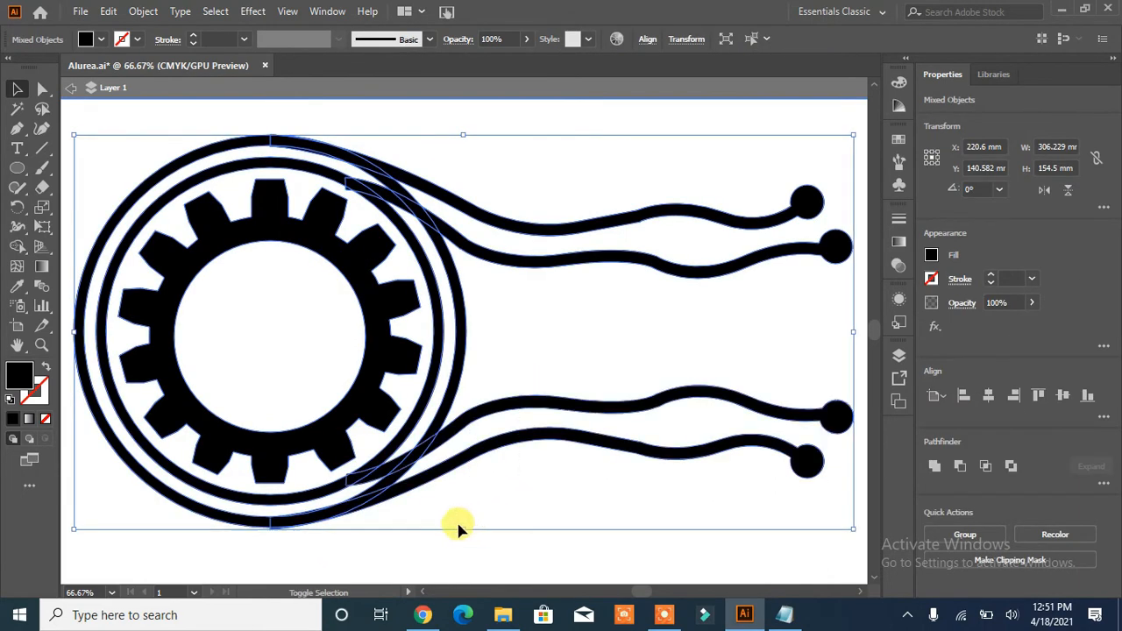
{"action": "key", "text": "ctrl+plus"}
{"action": "left_click_drag", "start_coordinate": [440, 295], "coordinate": [650, 445]}
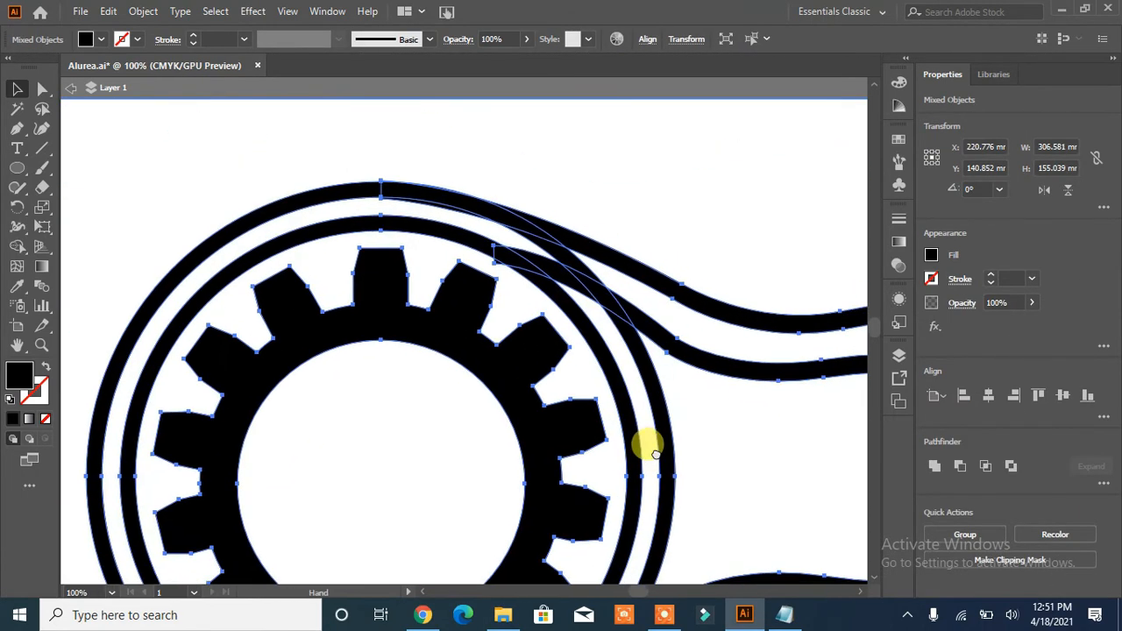
{"action": "left_click", "coordinate": [17, 247]}
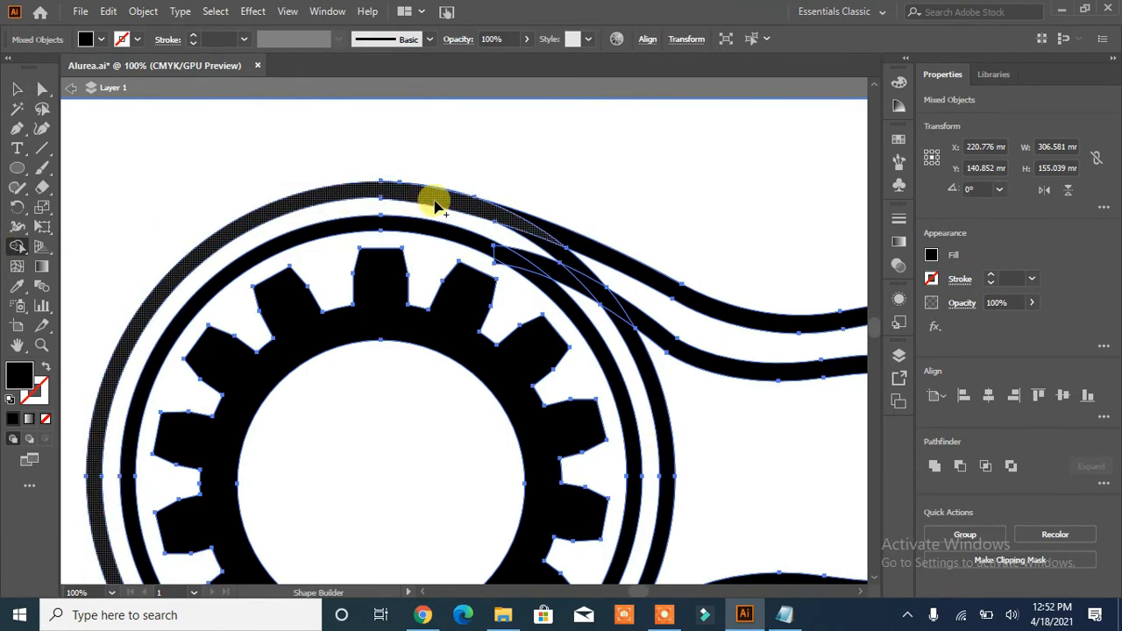
{"action": "mouse_move", "coordinate": [521, 226]}
{"action": "left_mouse_down"}
{"action": "mouse_move", "coordinate": [498, 213]}
{"action": "mouse_move", "coordinate": [526, 218]}
{"action": "left_mouse_up"}
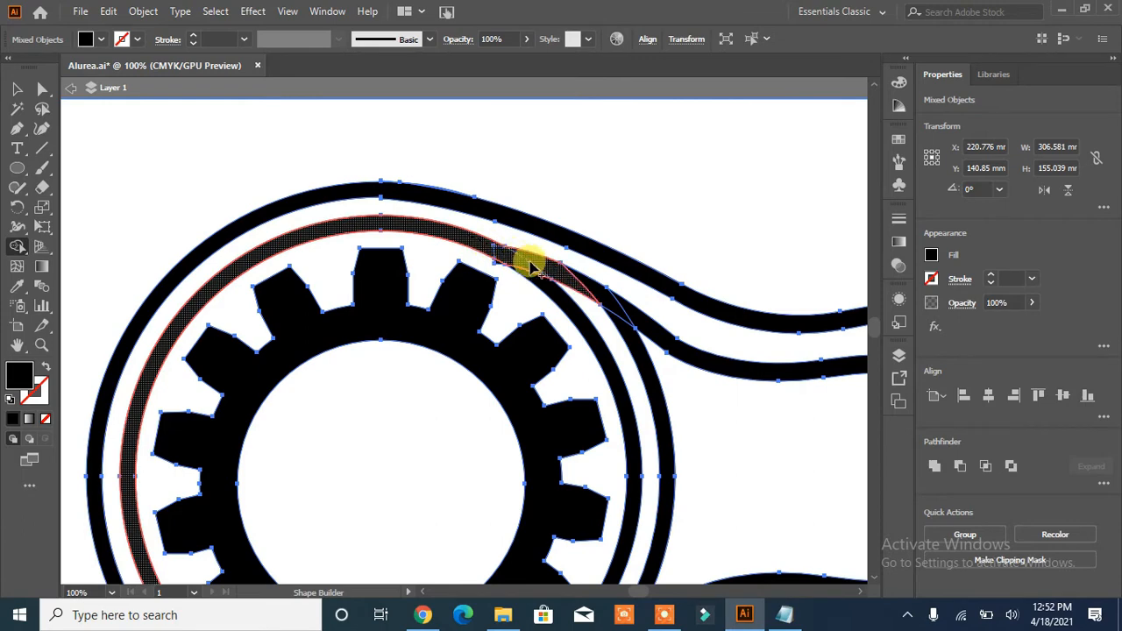
{"action": "mouse_move", "coordinate": [593, 296]}
{"action": "left_mouse_down"}
{"action": "mouse_move", "coordinate": [622, 306]}
{"action": "mouse_move", "coordinate": [596, 297]}
{"action": "left_mouse_up"}
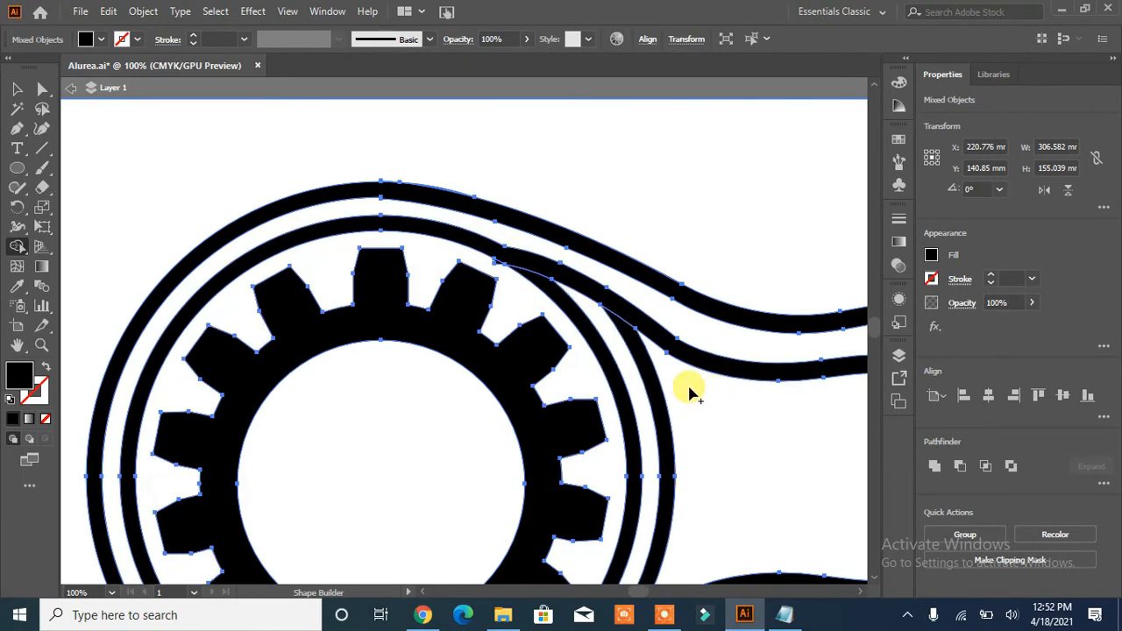
- Merge the two lower wavy lines with the rings and remove the leftover ring arcs between the upper and lower lines using Shape Builder
{"action": "scroll", "coordinate": [687, 383], "scroll_direction": "down", "scroll_amount": 5}
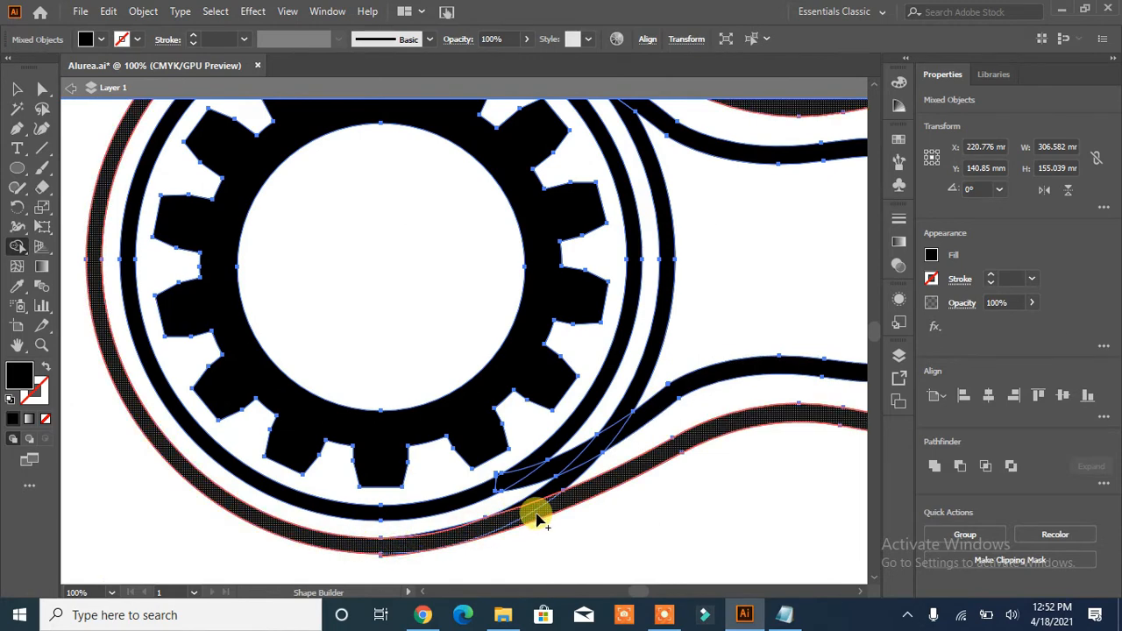
{"action": "left_click_drag", "start_coordinate": [536, 515], "coordinate": [421, 541]}
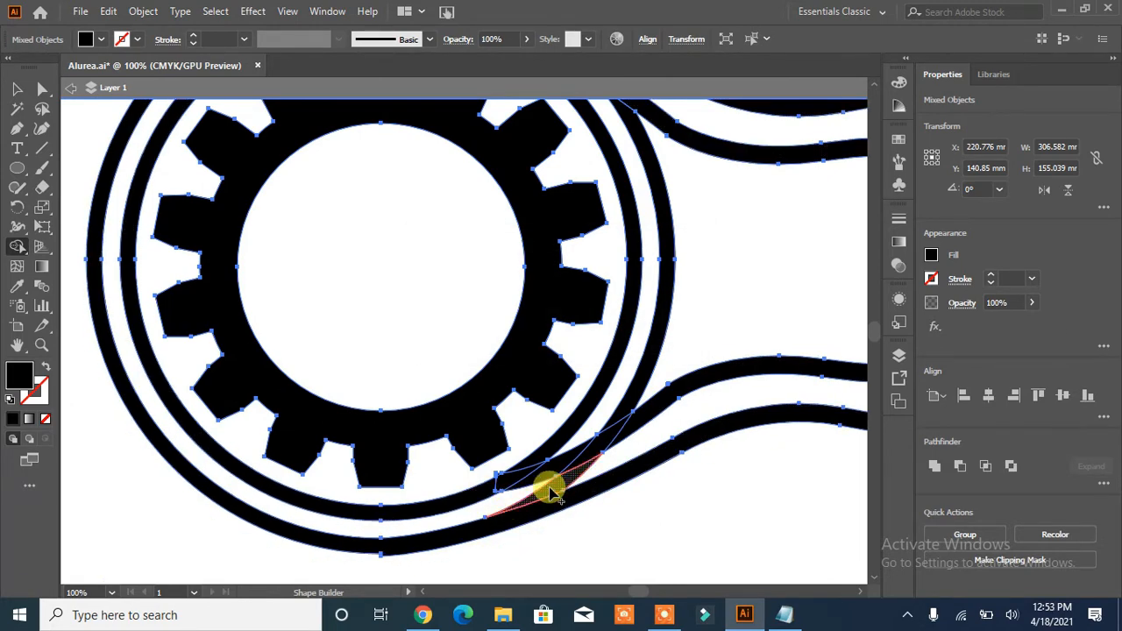
{"action": "left_click_drag", "start_coordinate": [485, 493], "coordinate": [614, 441]}
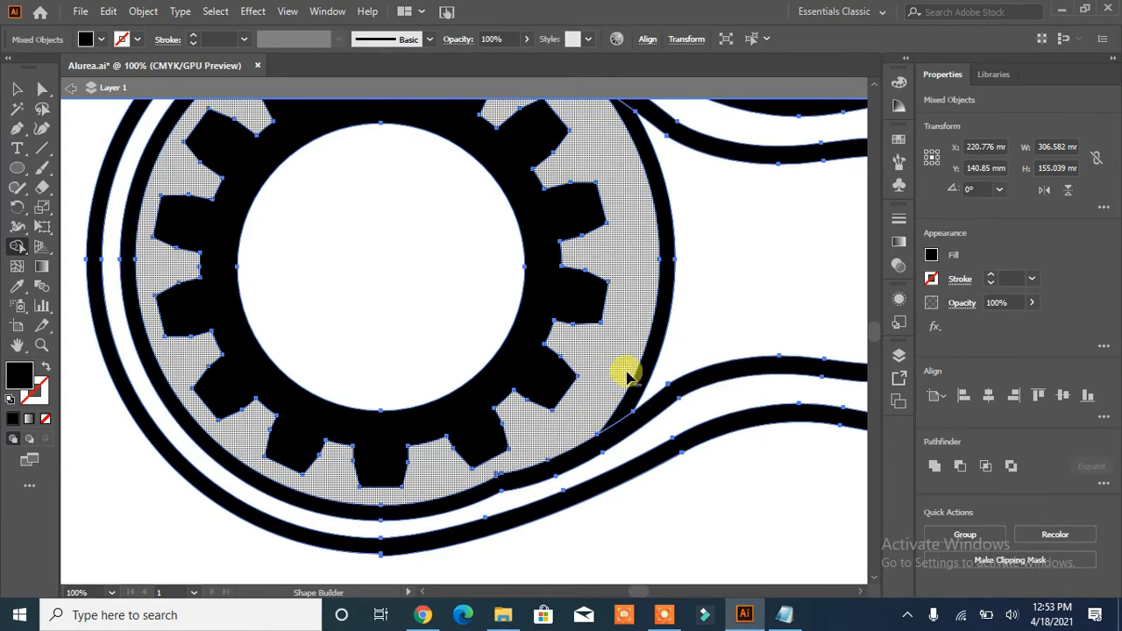
{"action": "left_click", "coordinate": [622, 370], "text": "alt"}
{"action": "left_click", "coordinate": [16, 89]}
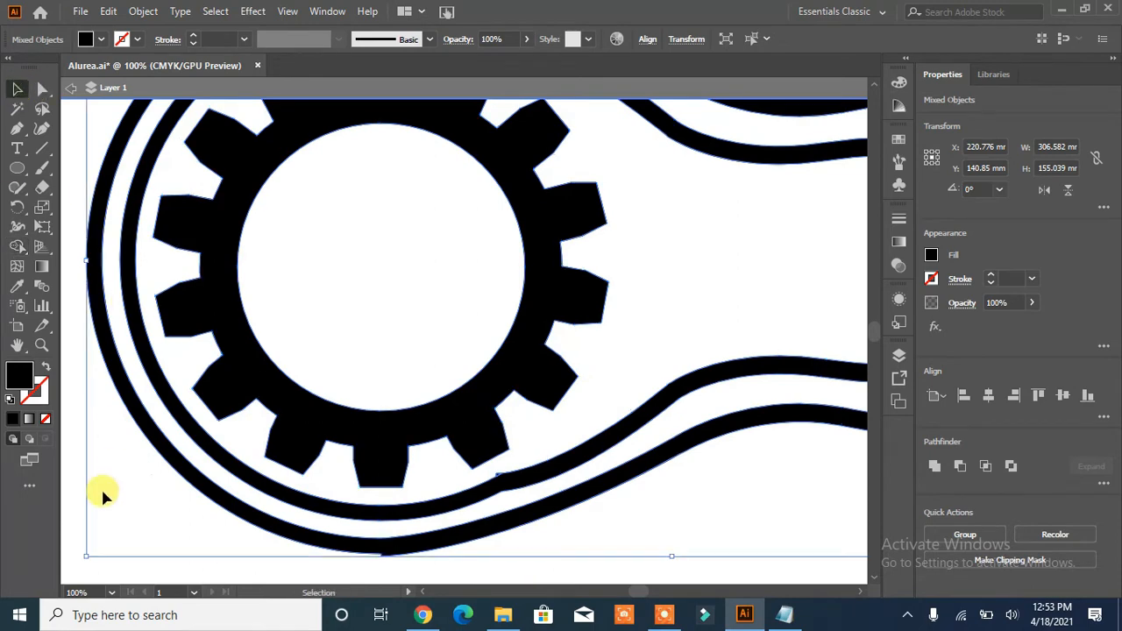
- Try to delete the protruding anchor point at the bottom of the merged outer ring
{"action": "left_click", "coordinate": [102, 489]}
{"action": "left_click", "coordinate": [384, 553]}
{"action": "left_click", "coordinate": [41, 90]}
{"action": "left_click", "coordinate": [359, 576]}
{"action": "left_click", "coordinate": [381, 555]}
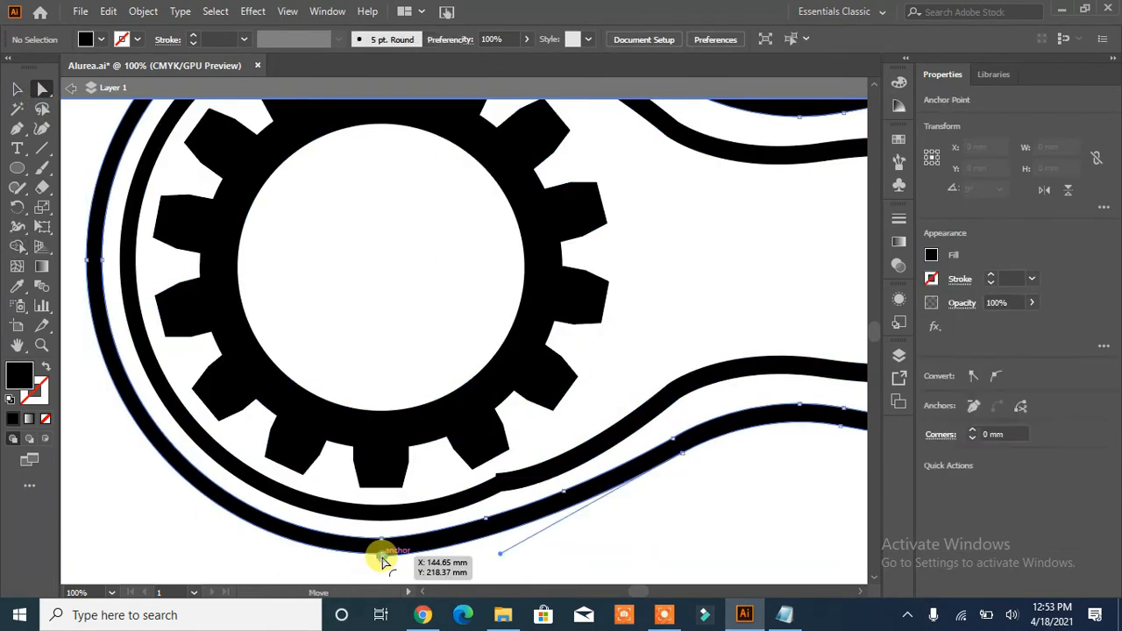
{"action": "key", "text": "Delete"}
{"action": "key", "text": "ctrl+z"}
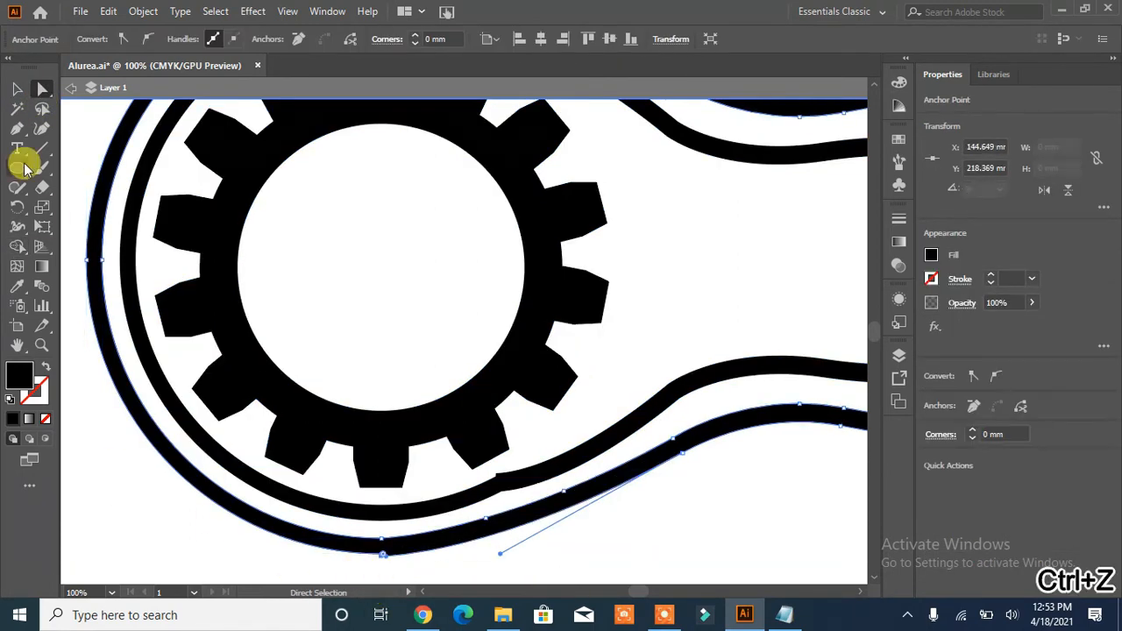
- Use Delete Anchor Point to remove the extra points at the bottom of the outer ring and the inner ring's lower joint
{"action": "left_click", "coordinate": [16, 128]}
{"action": "left_click", "coordinate": [96, 167]}
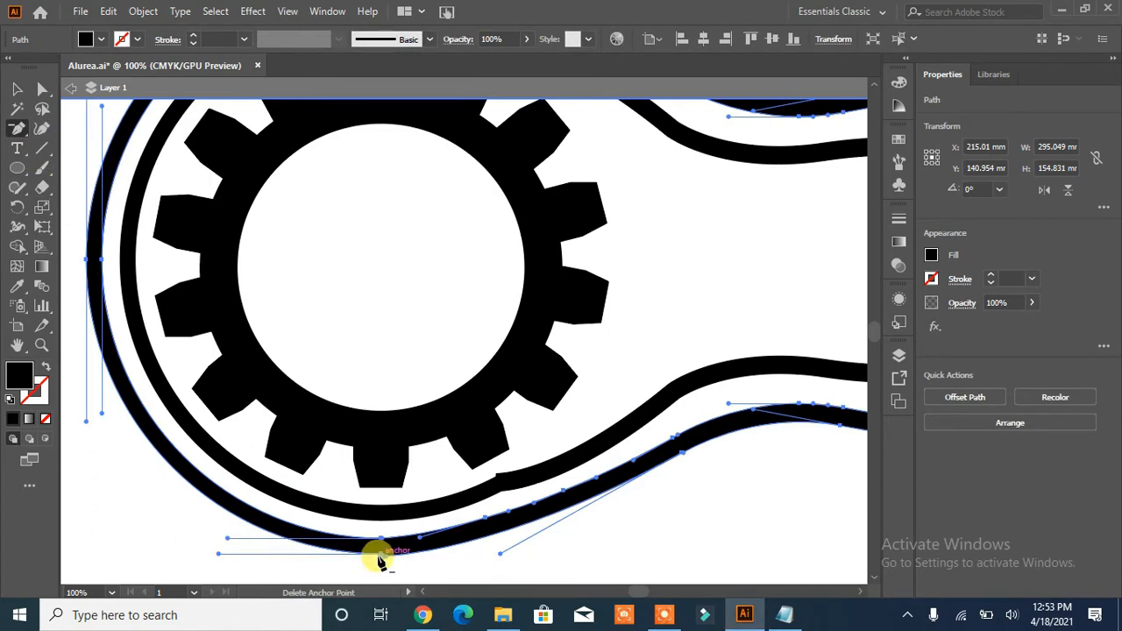
{"action": "left_click", "coordinate": [382, 555]}
{"action": "left_click", "coordinate": [496, 479]}
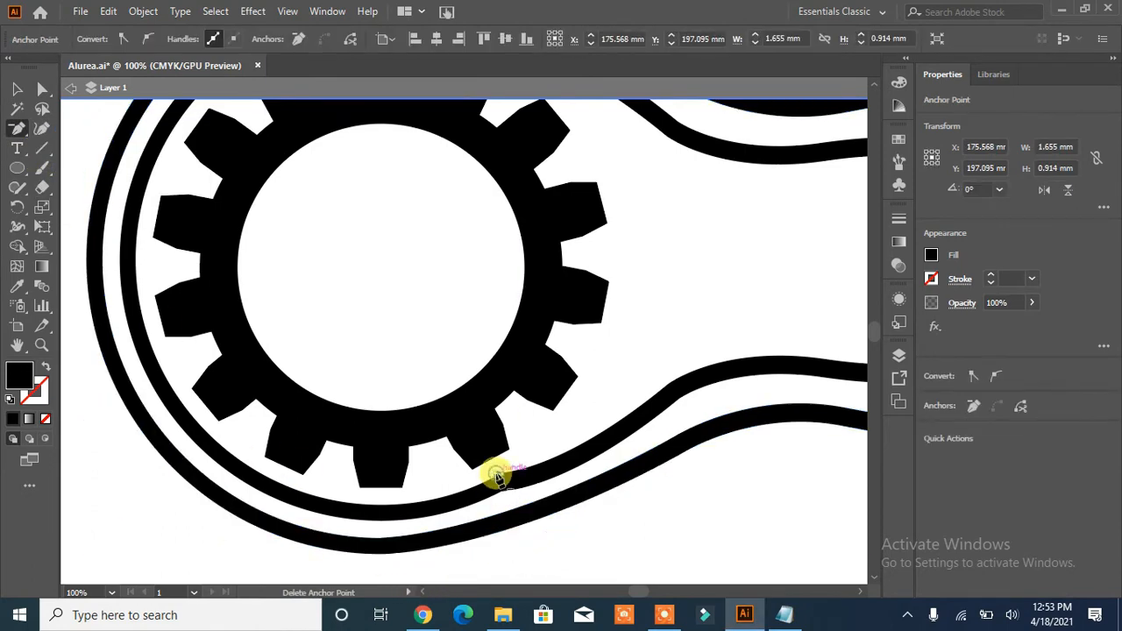
{"action": "left_click", "coordinate": [496, 479]}
{"action": "left_click", "coordinate": [689, 328]}
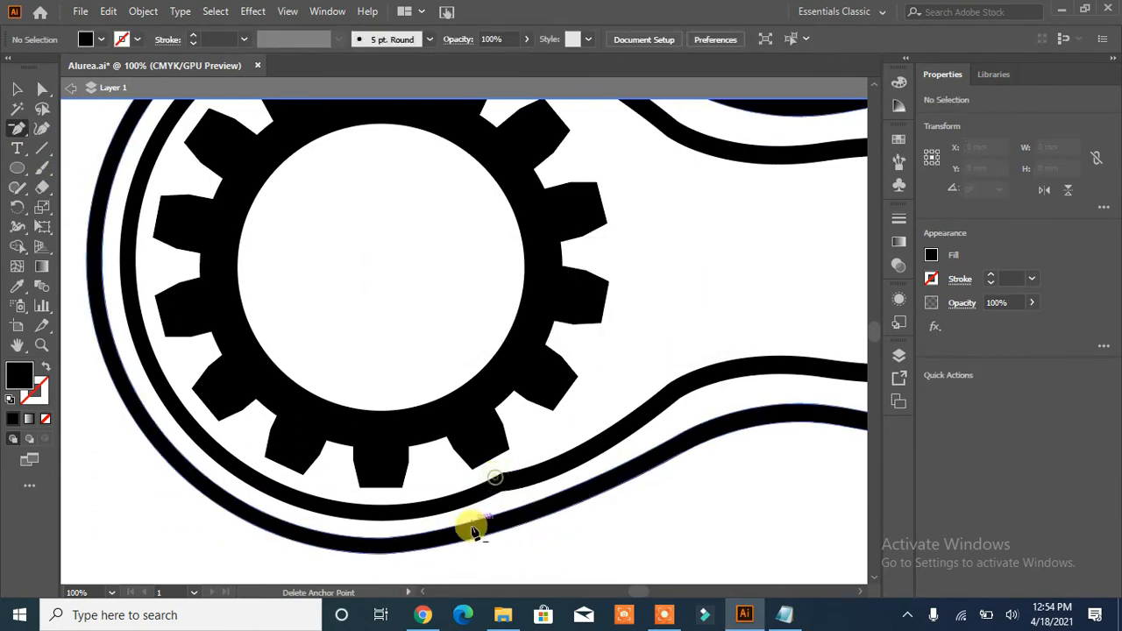
- Remove the stray anchor points where the inner ring meets its upper wavy line
{"action": "scroll", "coordinate": [628, 410], "scroll_direction": "up", "scroll_amount": 3}
{"action": "left_click", "coordinate": [496, 192]}
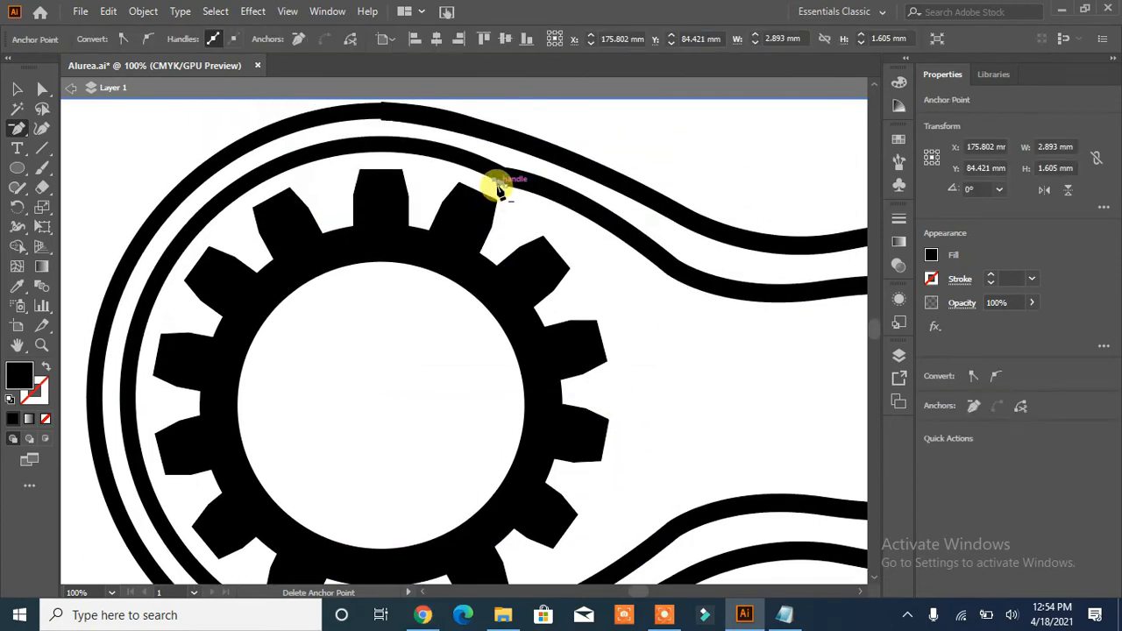
{"action": "left_click", "coordinate": [497, 190]}
{"action": "left_click", "coordinate": [710, 359]}
{"action": "left_click", "coordinate": [493, 194]}
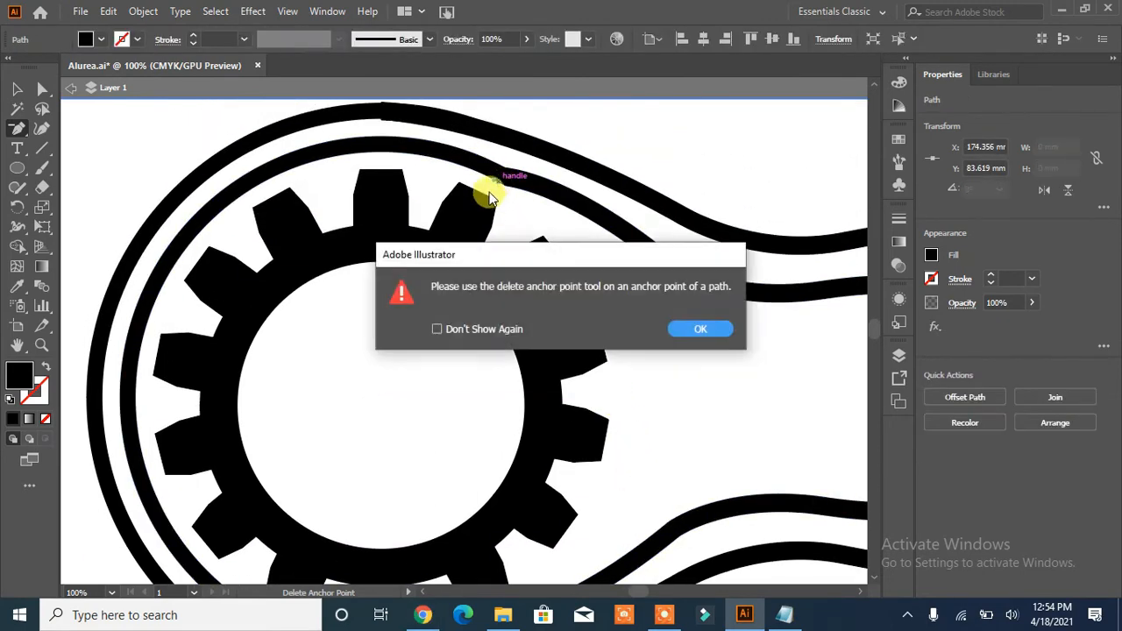
{"action": "key", "text": "Return"}
- Remove the extra anchor point at the top of the outer ring, undoing the deletion that distorts its inner edge
{"action": "left_click", "coordinate": [381, 119]}
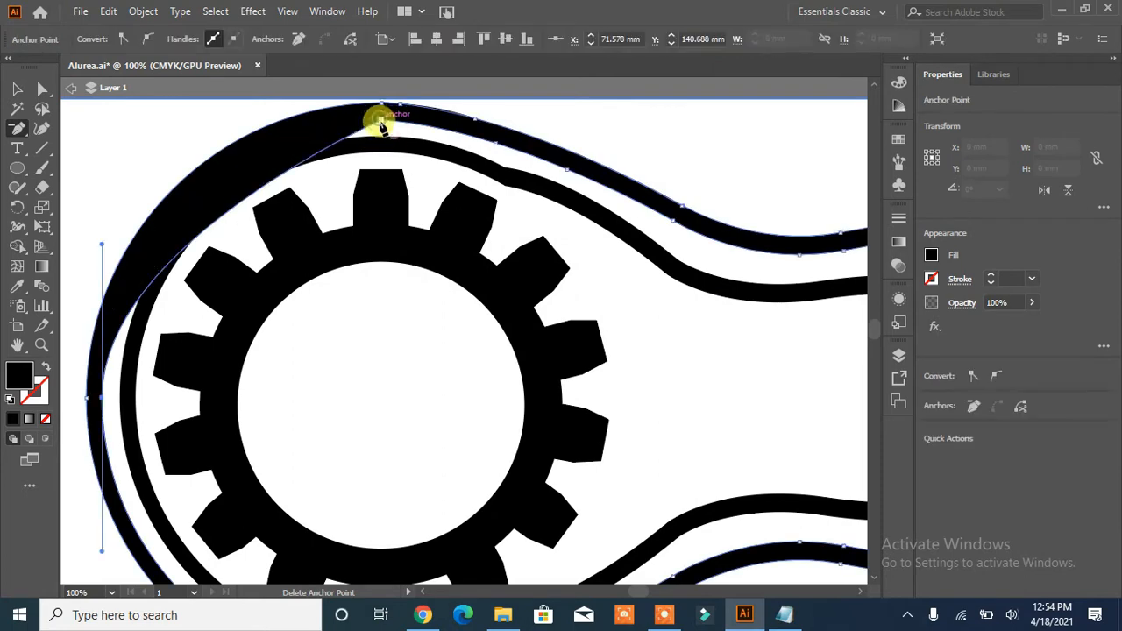
{"action": "key", "text": "ctrl+z"}
{"action": "left_click", "coordinate": [400, 120]}
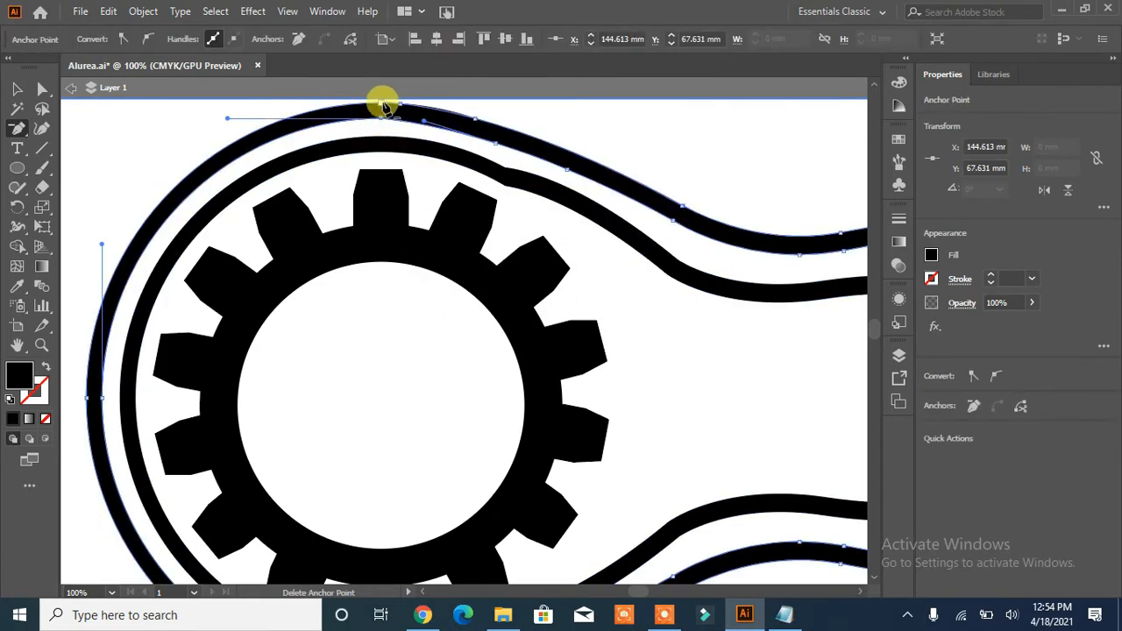
{"action": "left_click", "coordinate": [383, 106]}
{"action": "left_click", "coordinate": [17, 90]}
{"action": "left_click", "coordinate": [600, 242]}
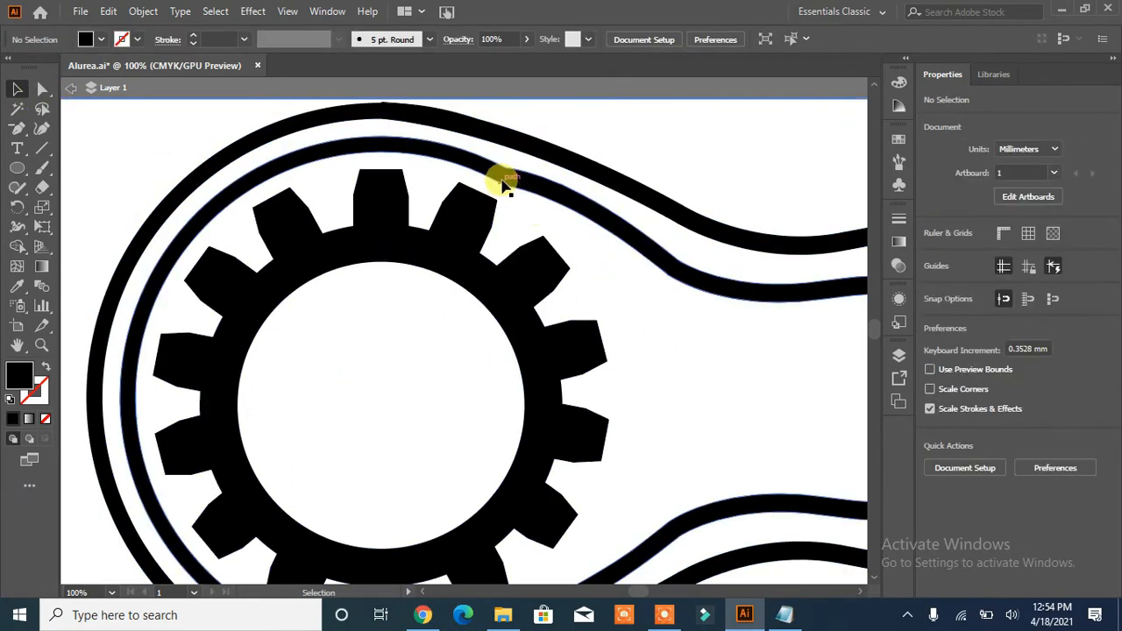
- Round the corner where the inner ring meets its upper wavy line to about 93.75 mm
{"action": "key", "text": "a"}
{"action": "left_click", "coordinate": [507, 165]}
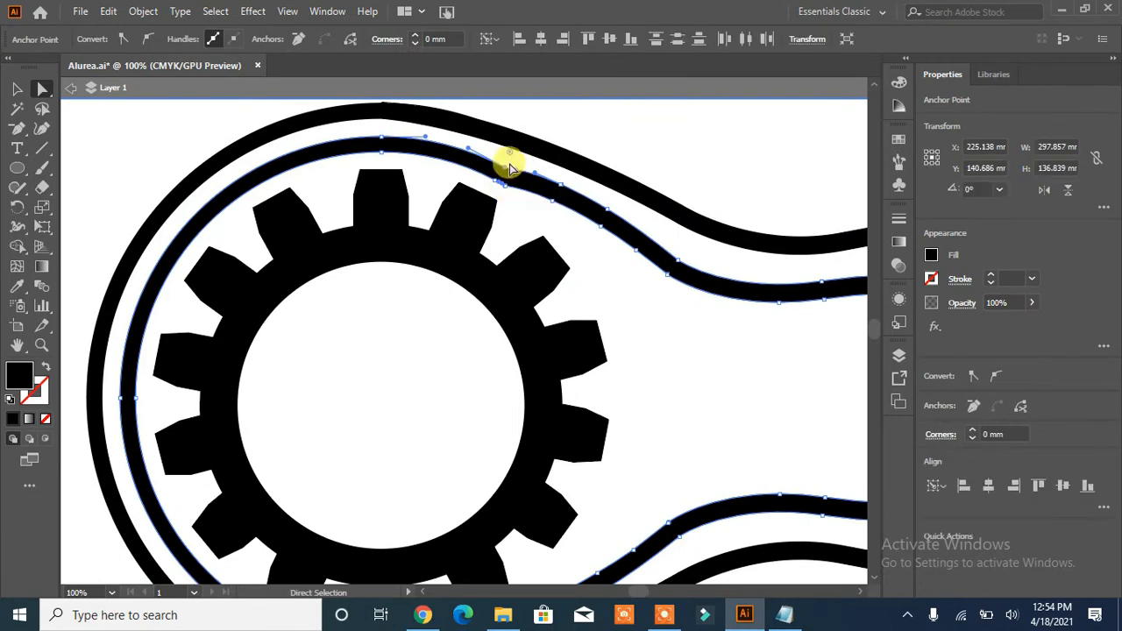
{"action": "left_click_drag", "start_coordinate": [509, 164], "coordinate": [605, 251]}
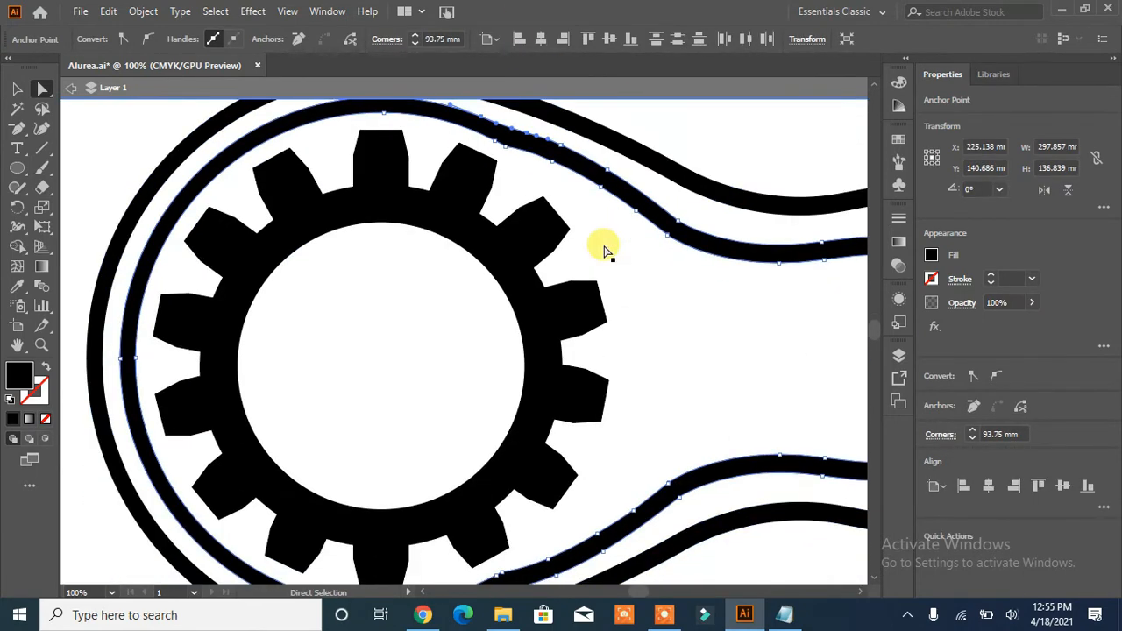
- Delete the stray lower-edge anchor point where the inner ring meets its lower wavy line, undoing the next deletion on the upper edge
{"action": "scroll", "coordinate": [605, 251], "scroll_direction": "down", "scroll_amount": 3}
{"action": "left_click", "coordinate": [543, 473]}
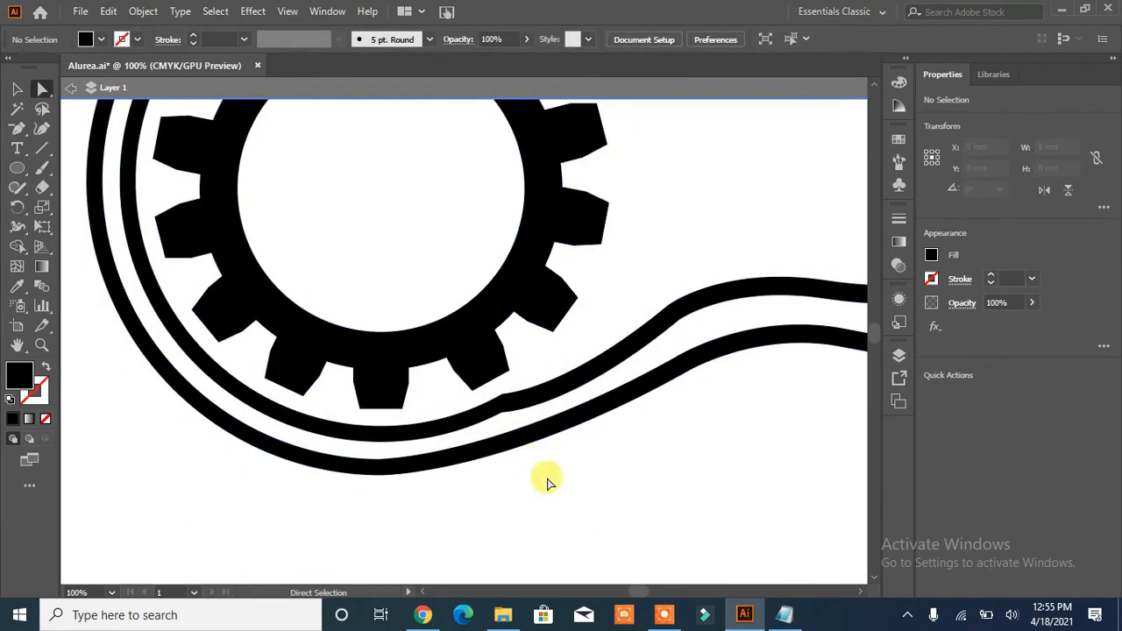
{"action": "left_click", "coordinate": [506, 419]}
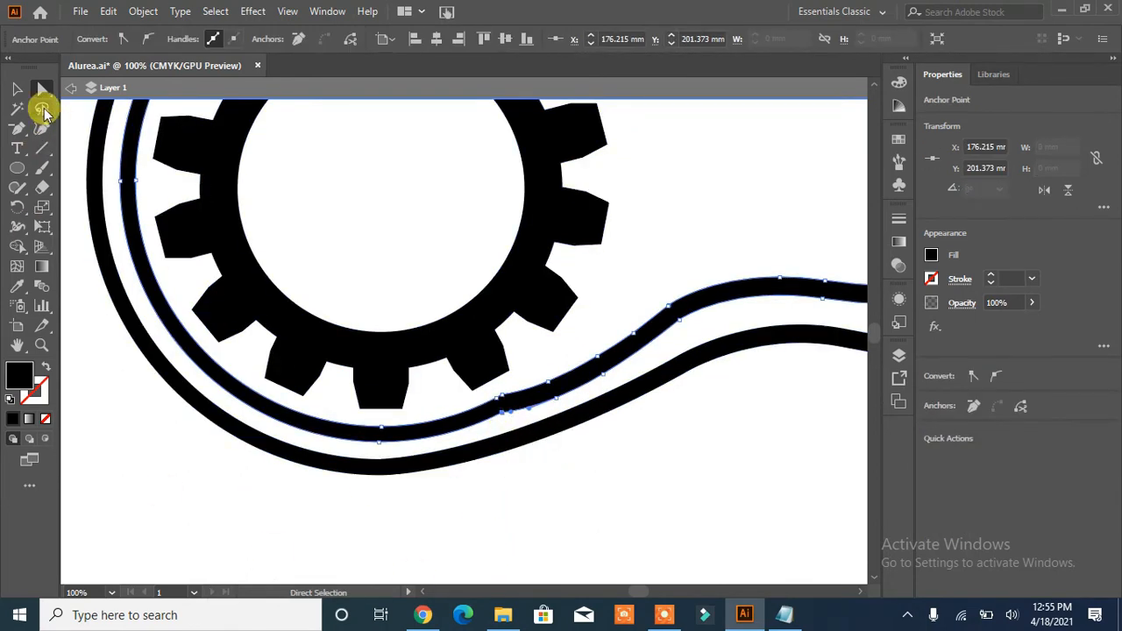
{"action": "left_click", "coordinate": [71, 87]}
{"action": "left_click", "coordinate": [18, 129]}
{"action": "left_click", "coordinate": [497, 412]}
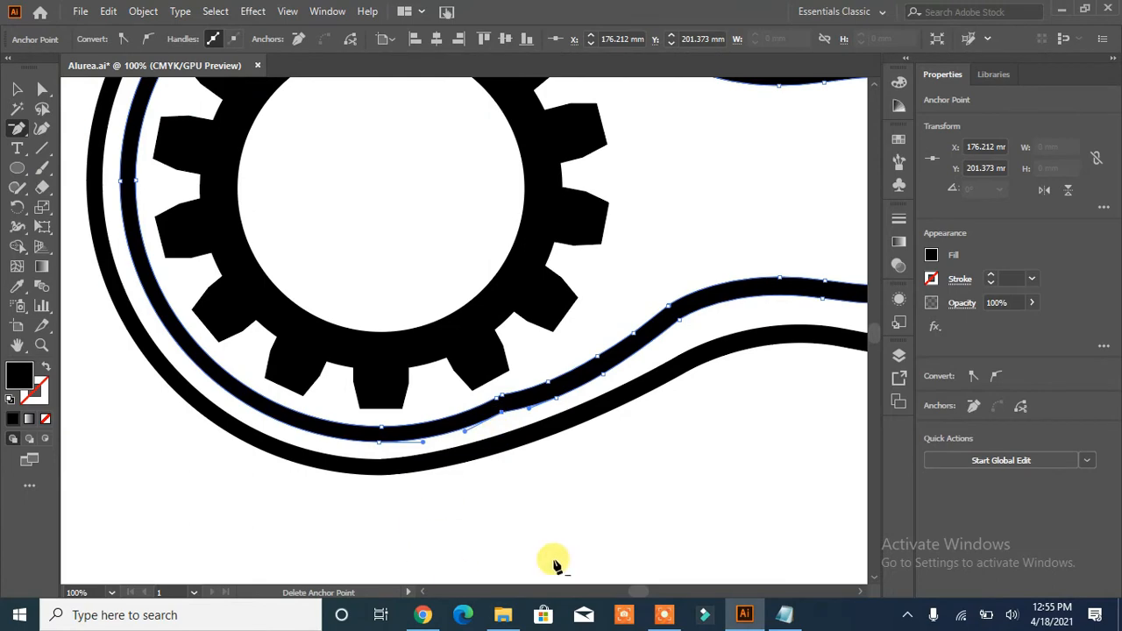
{"action": "left_click", "coordinate": [495, 400]}
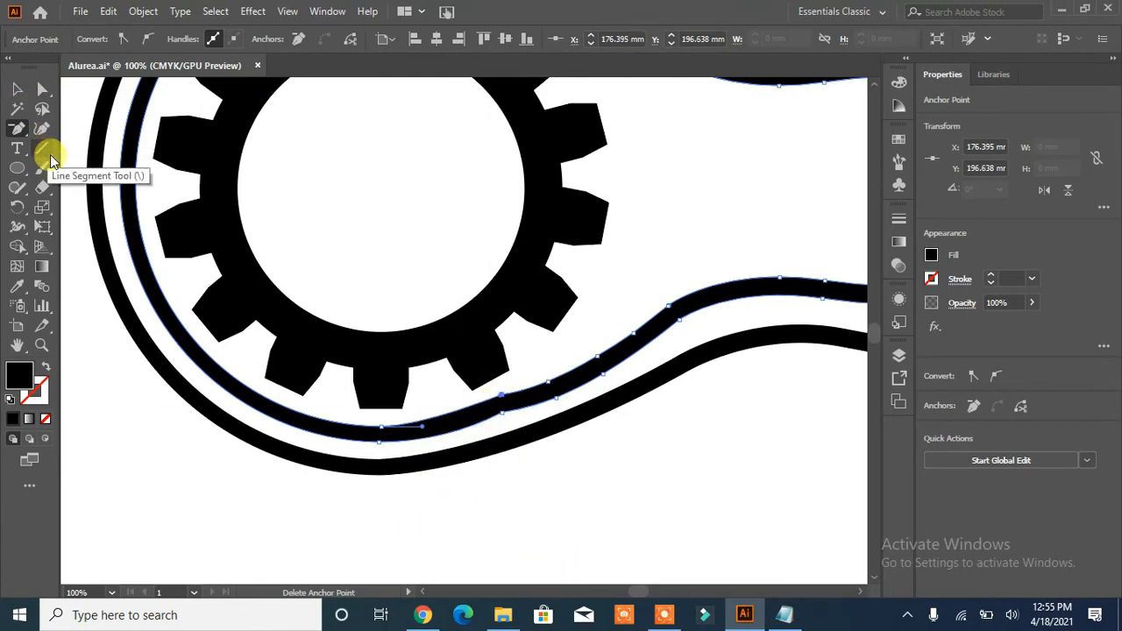
{"action": "key", "text": "ctrl+z"}
- Round the lower-edge corner where the inner ring joins its lower wavy line
{"action": "key", "text": "a"}
{"action": "left_click", "coordinate": [506, 440]}
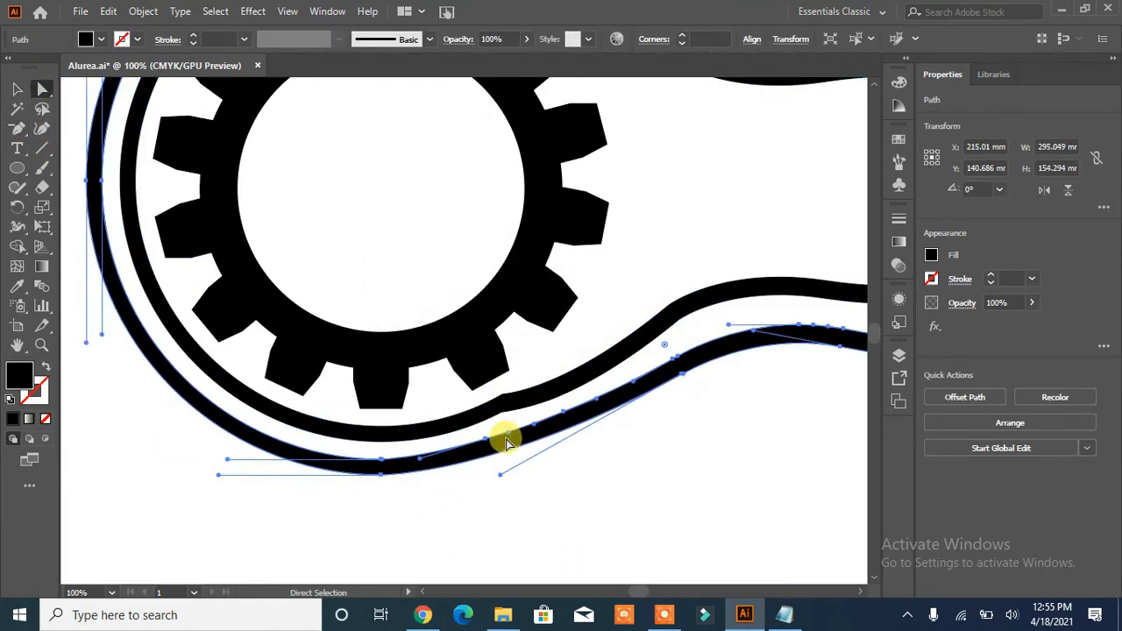
{"action": "left_click", "coordinate": [505, 421]}
{"action": "left_click", "coordinate": [503, 412]}
{"action": "left_click", "coordinate": [503, 396], "text": "shift"}
{"action": "left_click_drag", "start_coordinate": [511, 430], "coordinate": [587, 564]}
{"action": "scroll", "coordinate": [598, 469], "scroll_direction": "down", "scroll_amount": 3}
{"action": "left_click_drag", "start_coordinate": [554, 358], "coordinate": [627, 539]}
{"action": "left_click", "coordinate": [552, 343]}
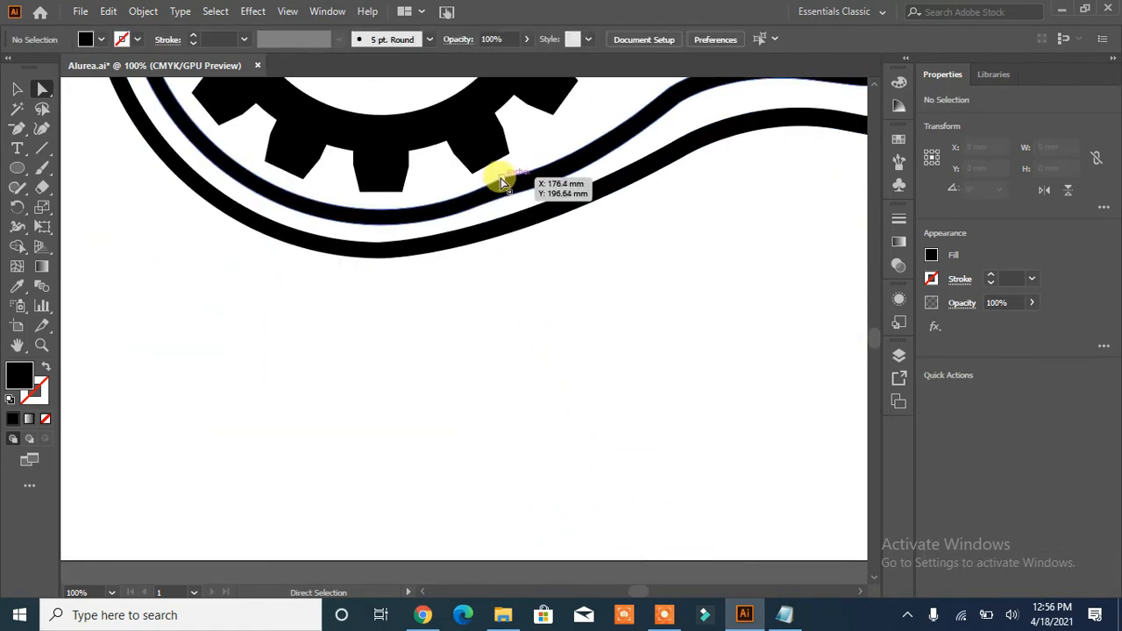
- Try to adjust the upper-edge anchor point at the inner ring's lower joint, and undo the last change
{"action": "left_click", "coordinate": [500, 178]}
{"action": "left_click", "coordinate": [546, 307]}
{"action": "key", "text": "ctrl+z"}
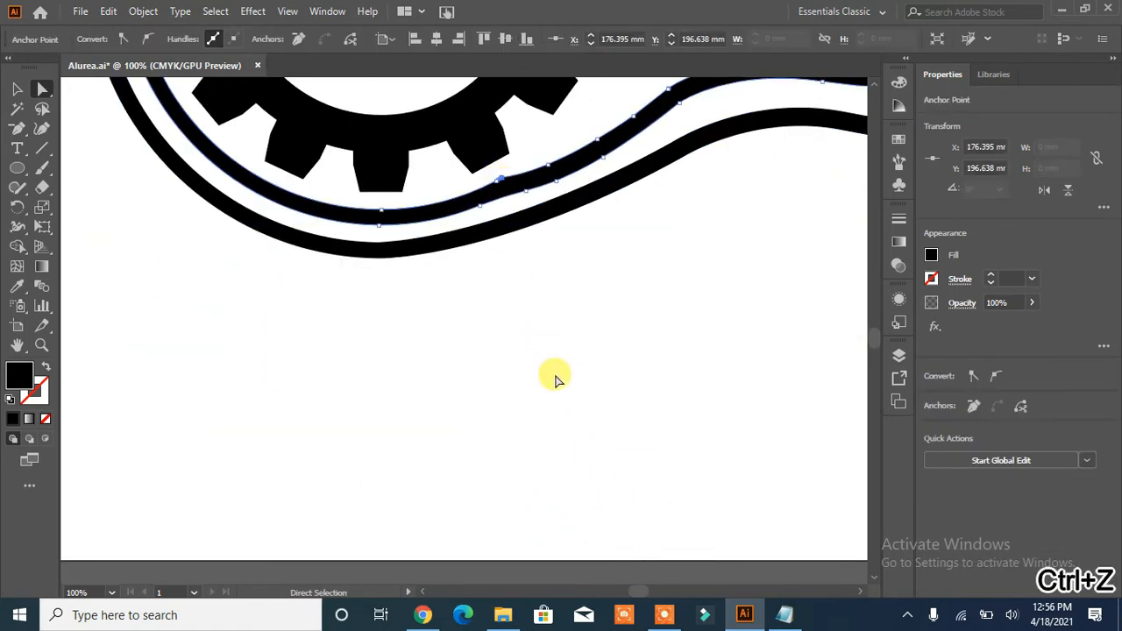
{"action": "left_click", "coordinate": [555, 379]}
- Draw a rectangle about 156 mm wide and 48.5 mm high from inside the gear across its right-hand teeth and into the space between the wavy lines
{"action": "key", "text": "ctrl+0"}
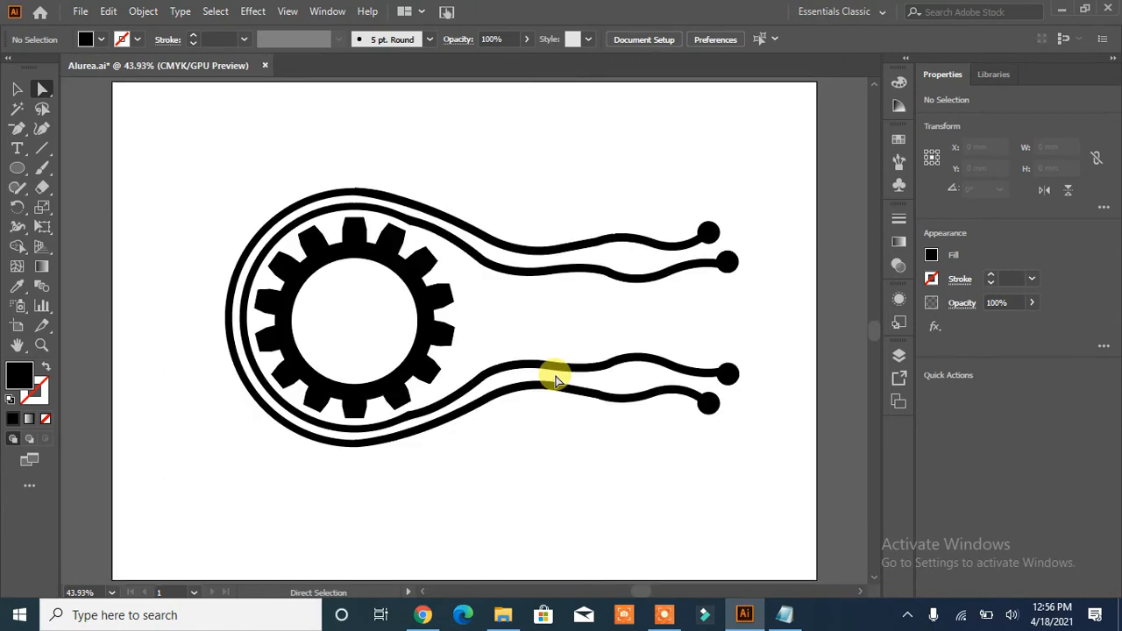
{"action": "left_click_drag", "start_coordinate": [17, 167], "coordinate": [53, 167]}
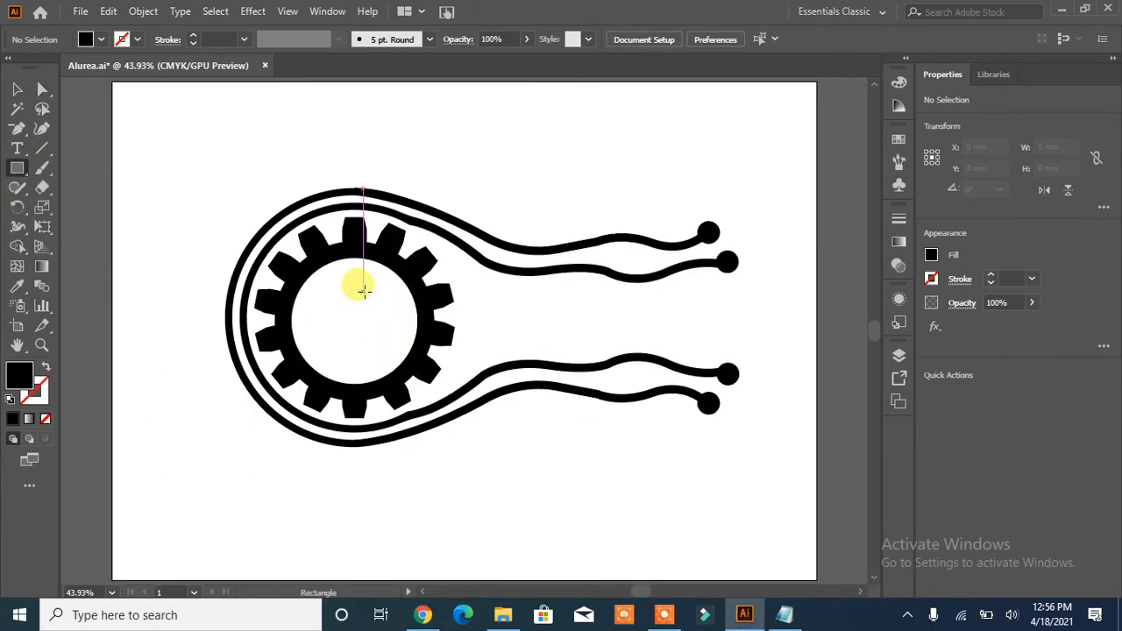
{"action": "left_click_drag", "start_coordinate": [351, 289], "coordinate": [668, 349]}
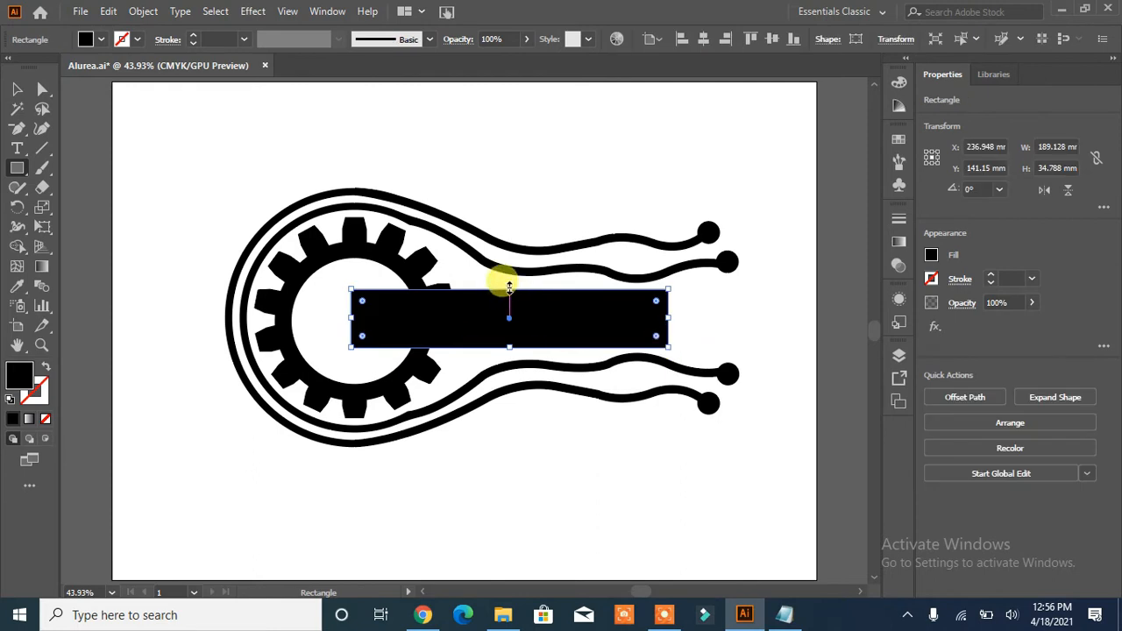
{"action": "left_click_drag", "start_coordinate": [509, 289], "coordinate": [509, 285]}
{"action": "left_click_drag", "start_coordinate": [509, 349], "coordinate": [509, 353]}
{"action": "left_click_drag", "start_coordinate": [351, 320], "coordinate": [325, 320]}
{"action": "left_click_drag", "start_coordinate": [669, 321], "coordinate": [585, 314]}
{"action": "left_click_drag", "start_coordinate": [455, 286], "coordinate": [441, 276]}
{"action": "left_click_drag", "start_coordinate": [455, 350], "coordinate": [442, 358]}
{"action": "left_click", "coordinate": [17, 89]}
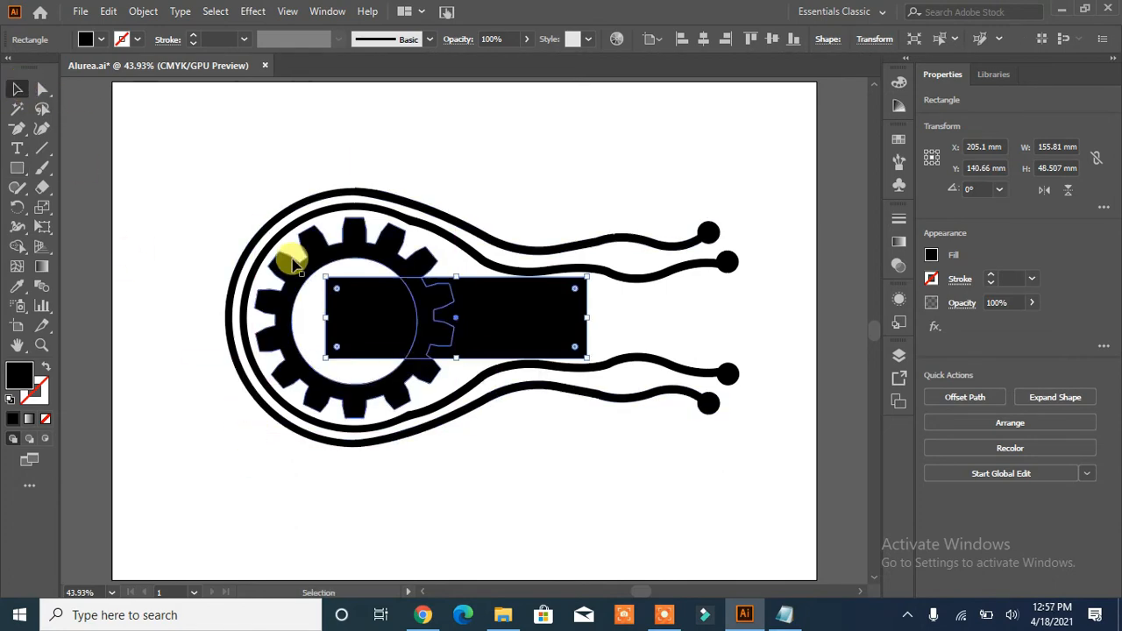
- Use Shape Builder to merge the overlapped gear teeth into the rectangle, and delete the merged shape to leave the gear open
{"action": "left_click_drag", "start_coordinate": [230, 181], "coordinate": [265, 294]}
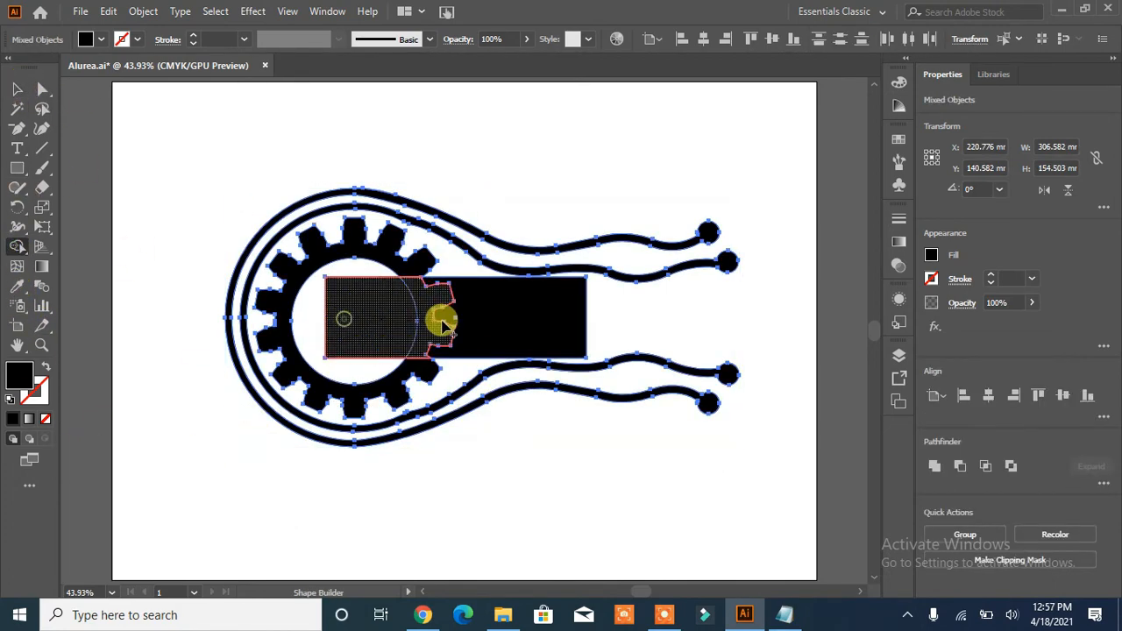
{"action": "left_click", "coordinate": [132, 225]}
{"action": "left_click", "coordinate": [446, 340]}
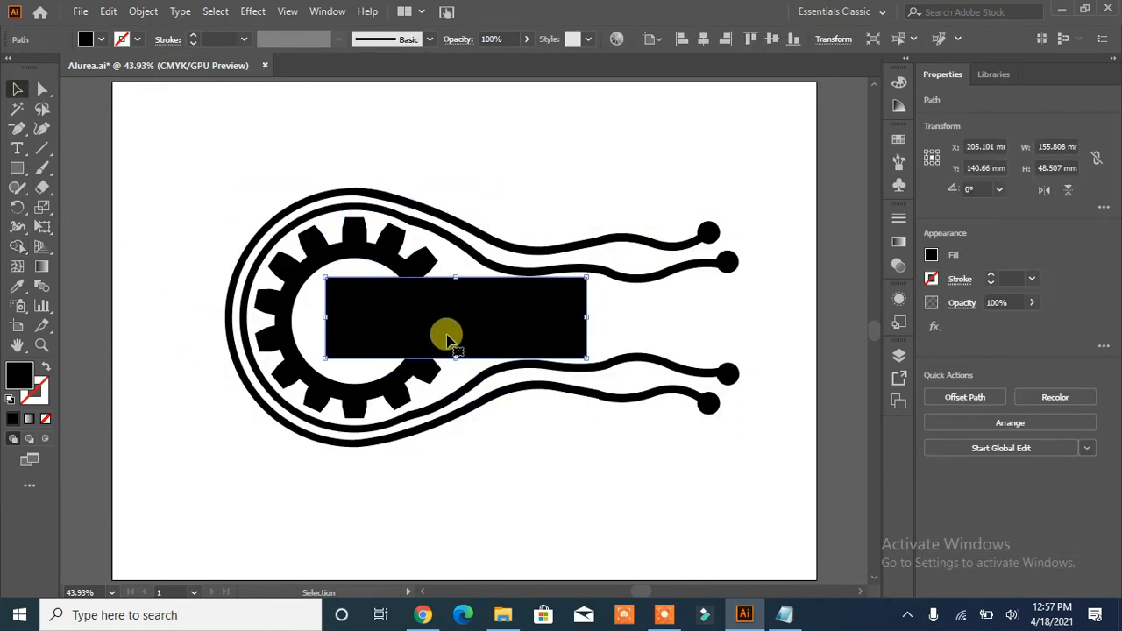
{"action": "key", "text": "Delete"}
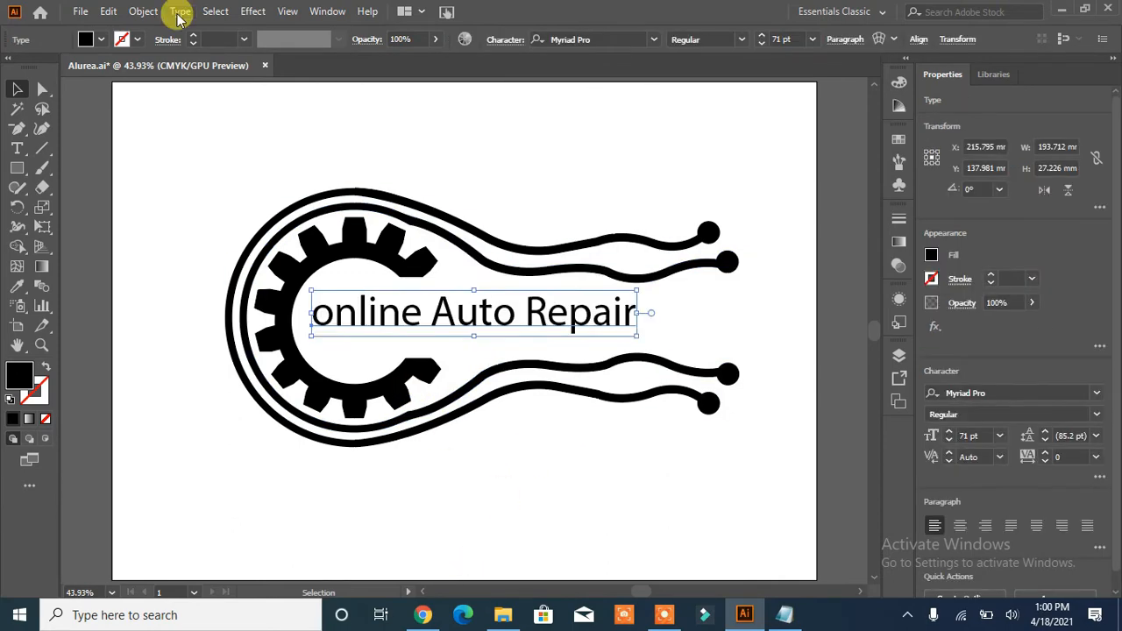
- Change the case of the "online Auto Repair" text to uppercase
{"action": "left_click", "coordinate": [178, 10]}
{"action": "mouse_move", "coordinate": [201, 10]}
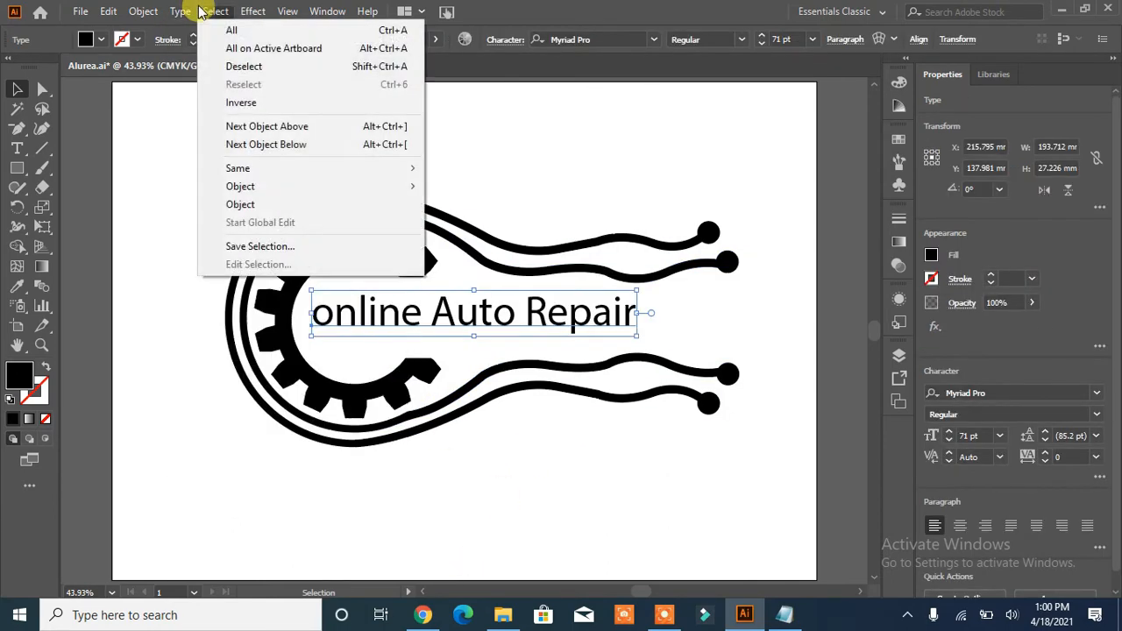
{"action": "mouse_move", "coordinate": [234, 266]}
{"action": "left_click", "coordinate": [469, 265]}
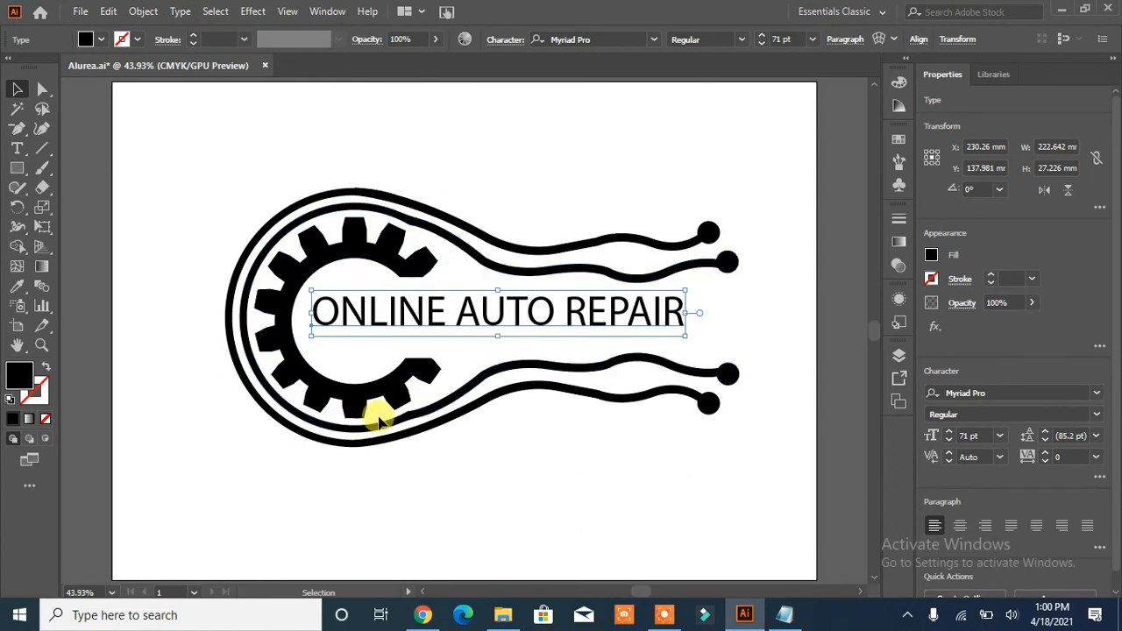
- Move the ONLINE AUTO REPAIR text slightly down within the gear opening and set its font to Future Earth Regular
{"action": "mouse_move", "coordinate": [430, 324]}
{"action": "left_mouse_down"}
{"action": "mouse_move", "coordinate": [449, 309]}
{"action": "mouse_move", "coordinate": [401, 323]}
{"action": "mouse_move", "coordinate": [409, 330]}
{"action": "left_mouse_up"}
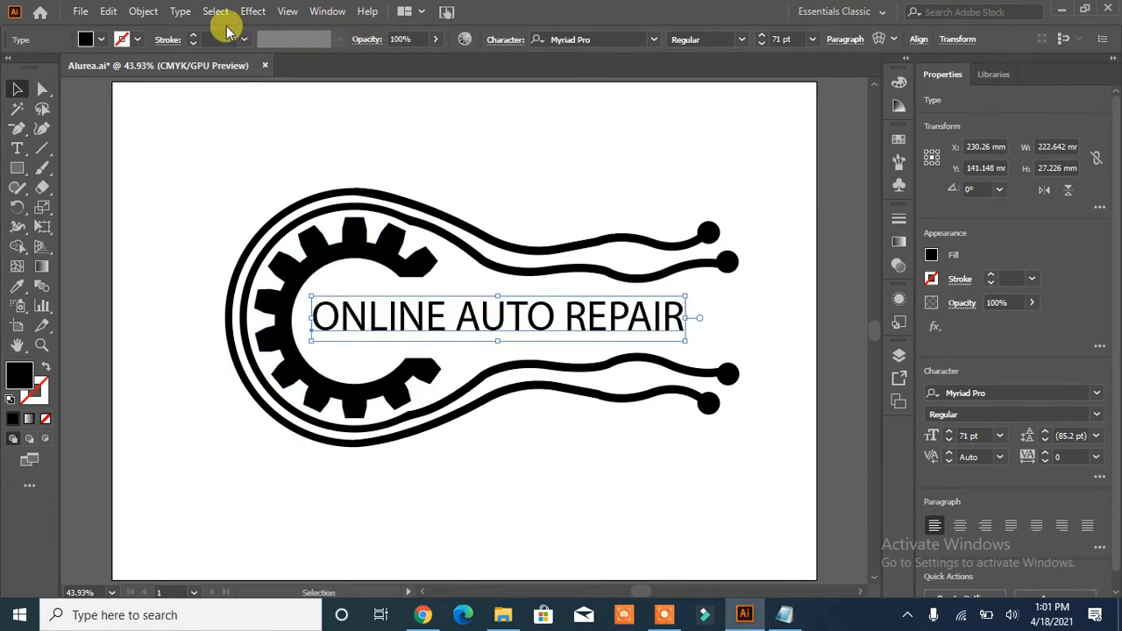
{"action": "left_click", "coordinate": [653, 39]}
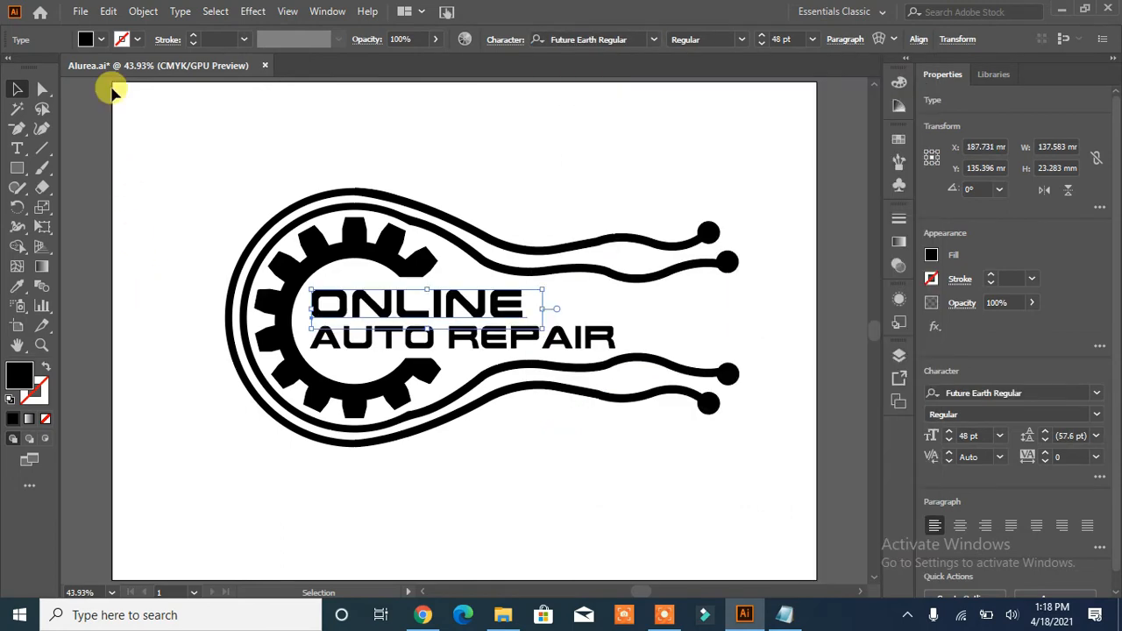
- Fill the word ONLINE with the blue swatch C=70 M=15 Y=0 K=0, leaving the swatch definition unedited
{"action": "left_click", "coordinate": [99, 39]}
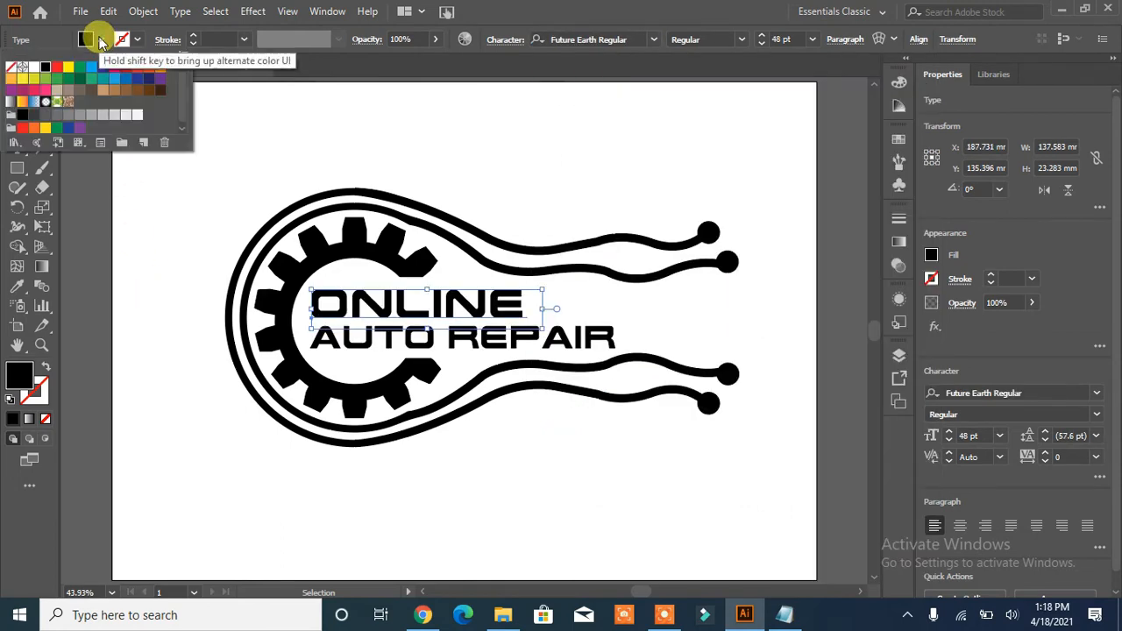
{"action": "left_click", "coordinate": [116, 80]}
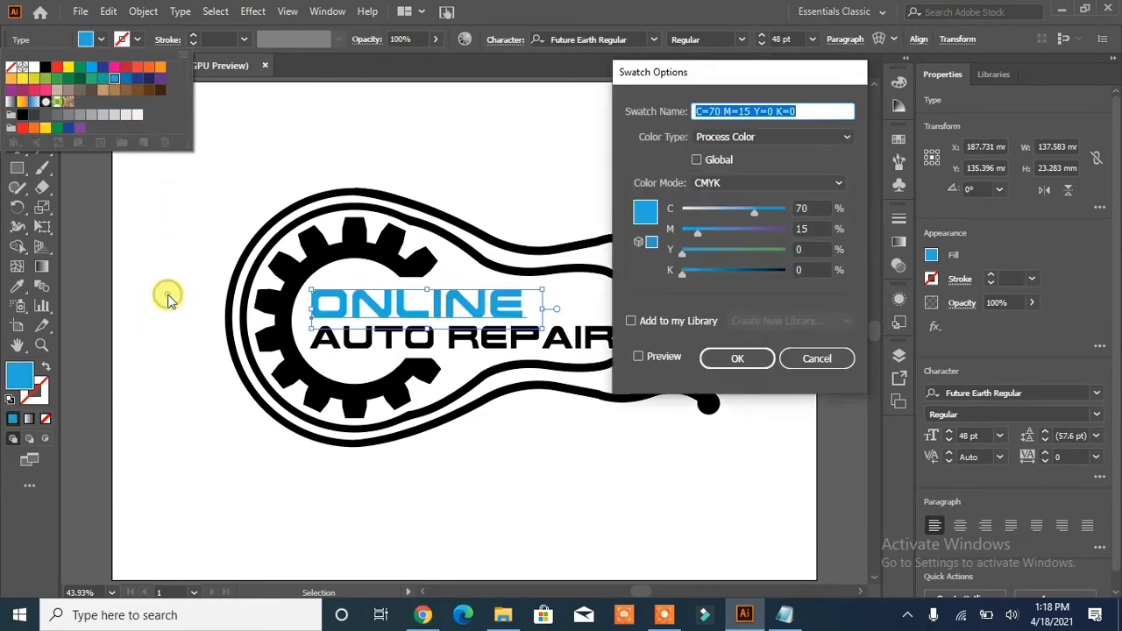
{"action": "left_click", "coordinate": [815, 358]}
- Fill the AUTO REPAIR text with a light grey swatch and deselect it
{"action": "left_click", "coordinate": [362, 349]}
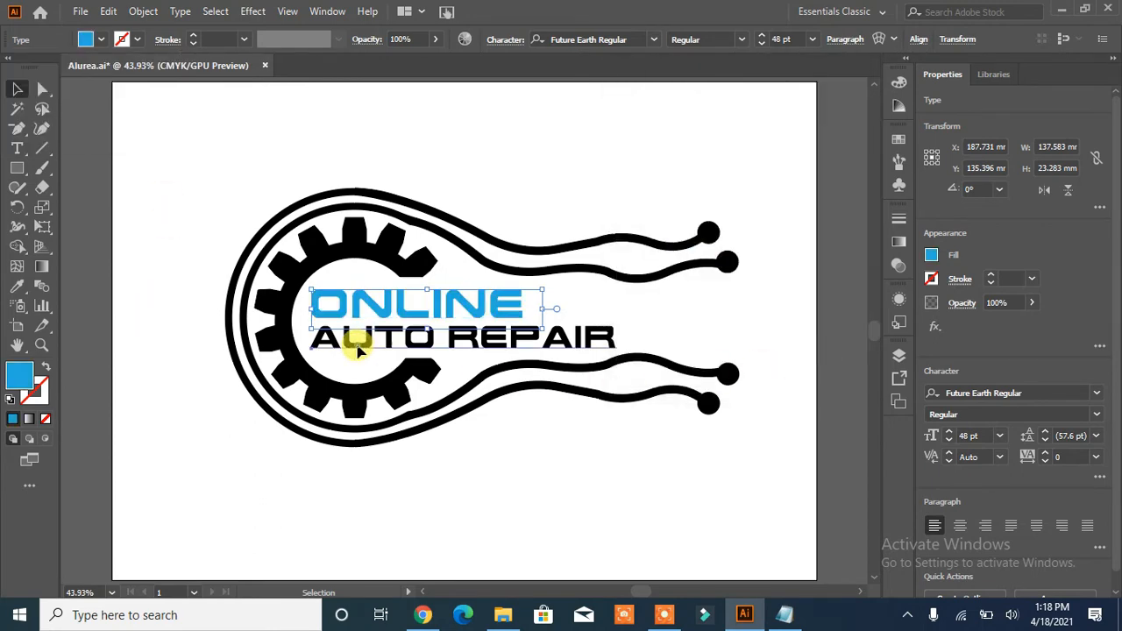
{"action": "left_click", "coordinate": [96, 37]}
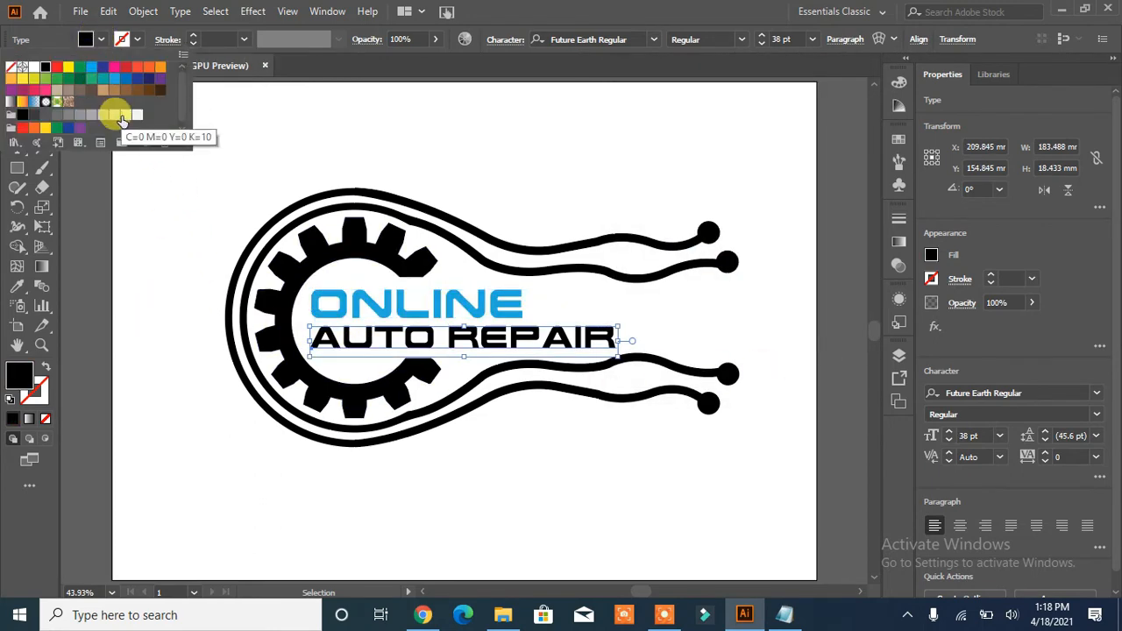
{"action": "left_click", "coordinate": [114, 114]}
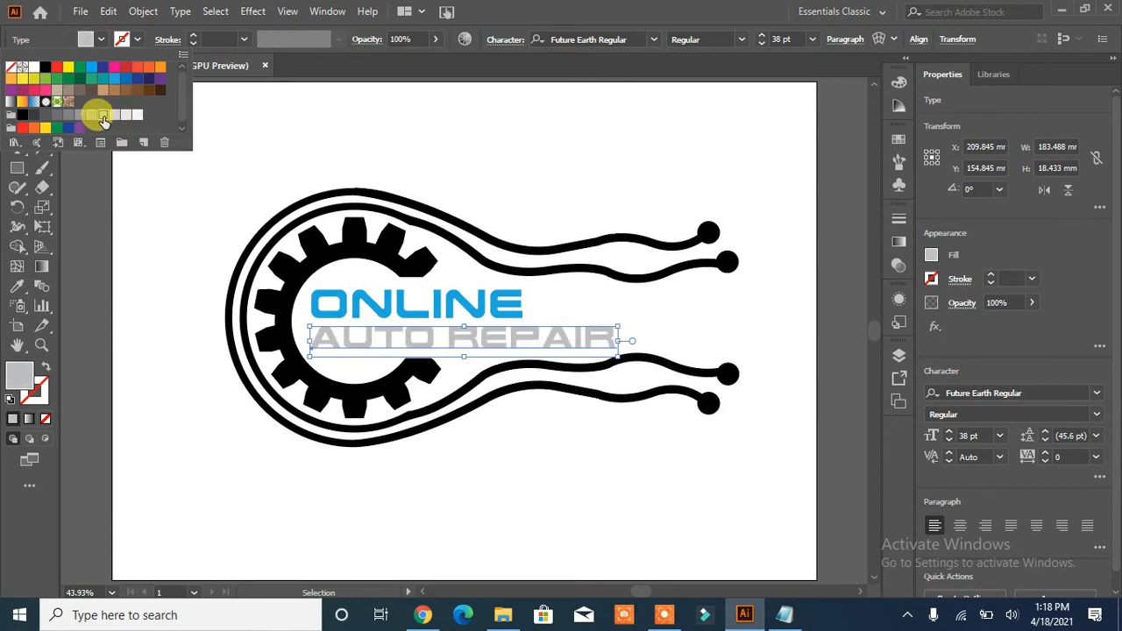
{"action": "left_click", "coordinate": [205, 257]}
{"action": "left_click", "coordinate": [211, 266]}
- Fill the open gear with the same blue swatch as the word ONLINE
{"action": "left_click", "coordinate": [318, 263]}
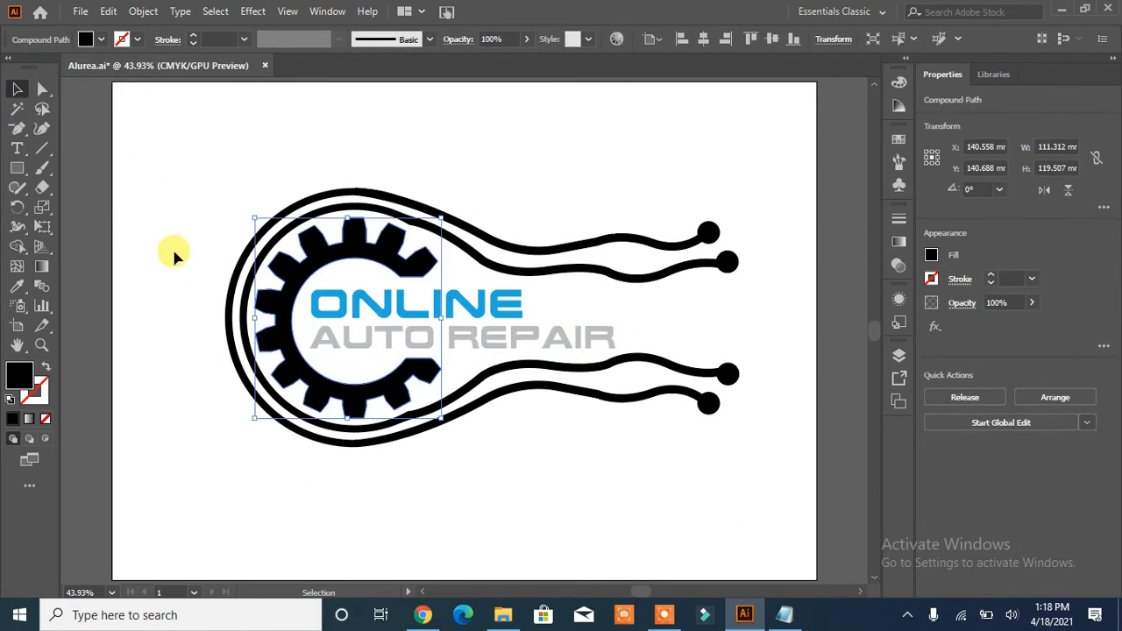
{"action": "left_click", "coordinate": [101, 41]}
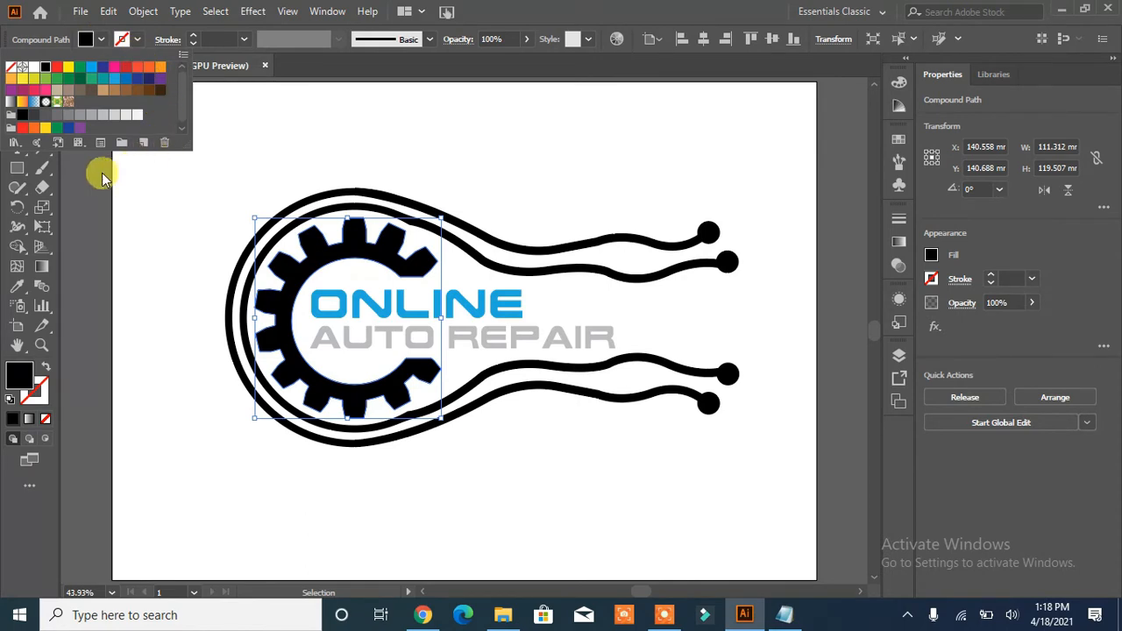
{"action": "left_click", "coordinate": [114, 86]}
{"action": "left_click", "coordinate": [150, 282]}
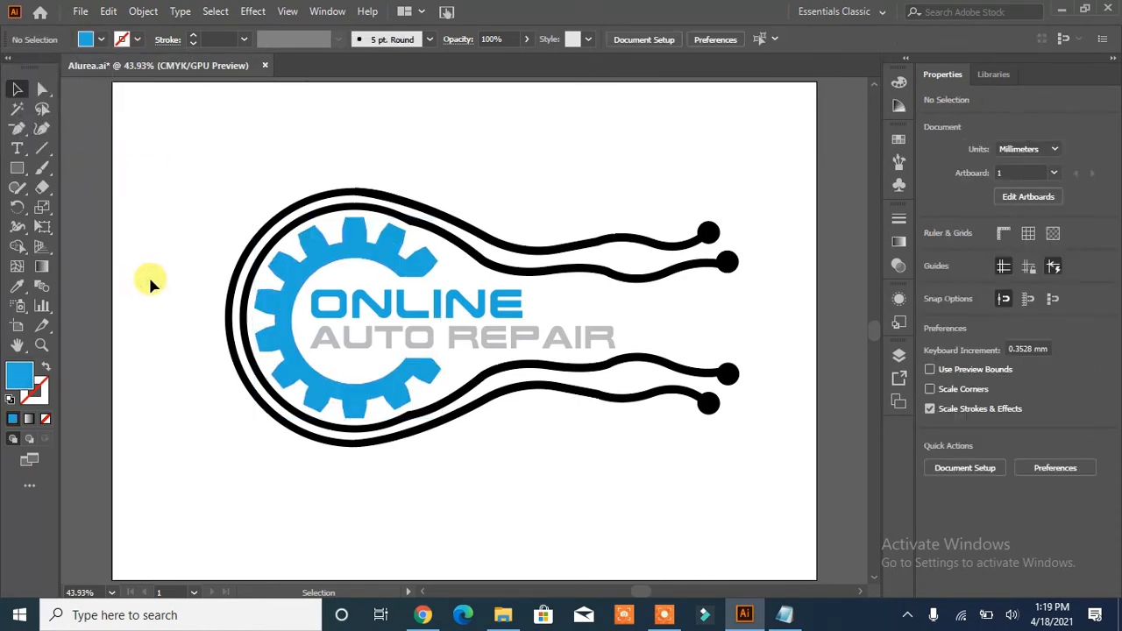
- Fill both ring groups, including their wavy lines and end dots, with the blue swatch used for the gear
{"action": "left_click", "coordinate": [366, 190]}
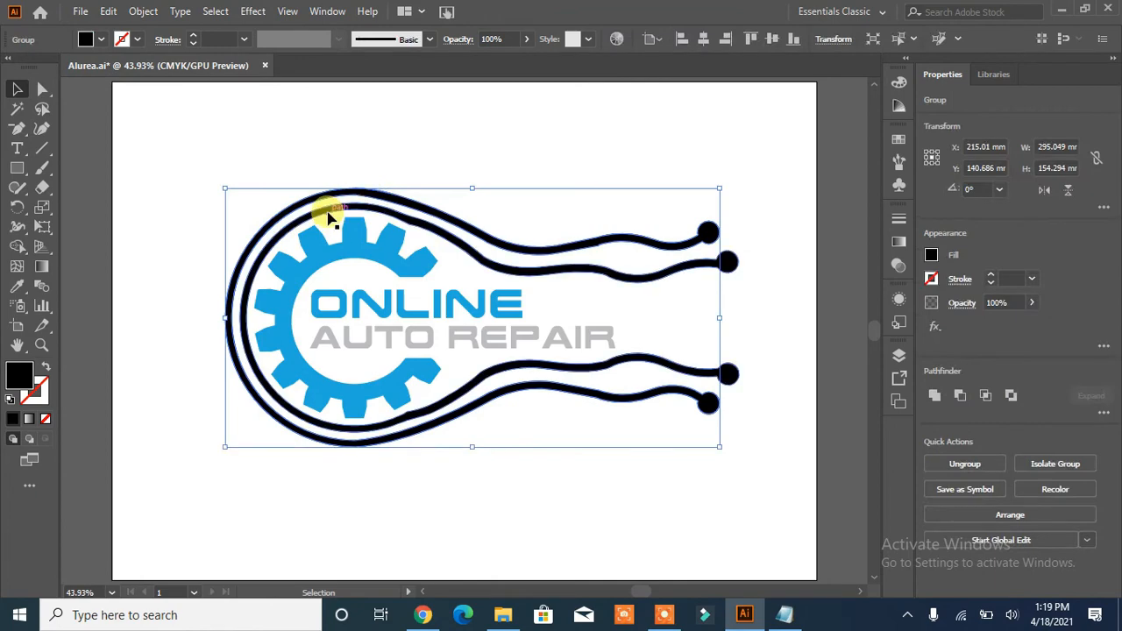
{"action": "left_click", "coordinate": [298, 212], "text": "shift"}
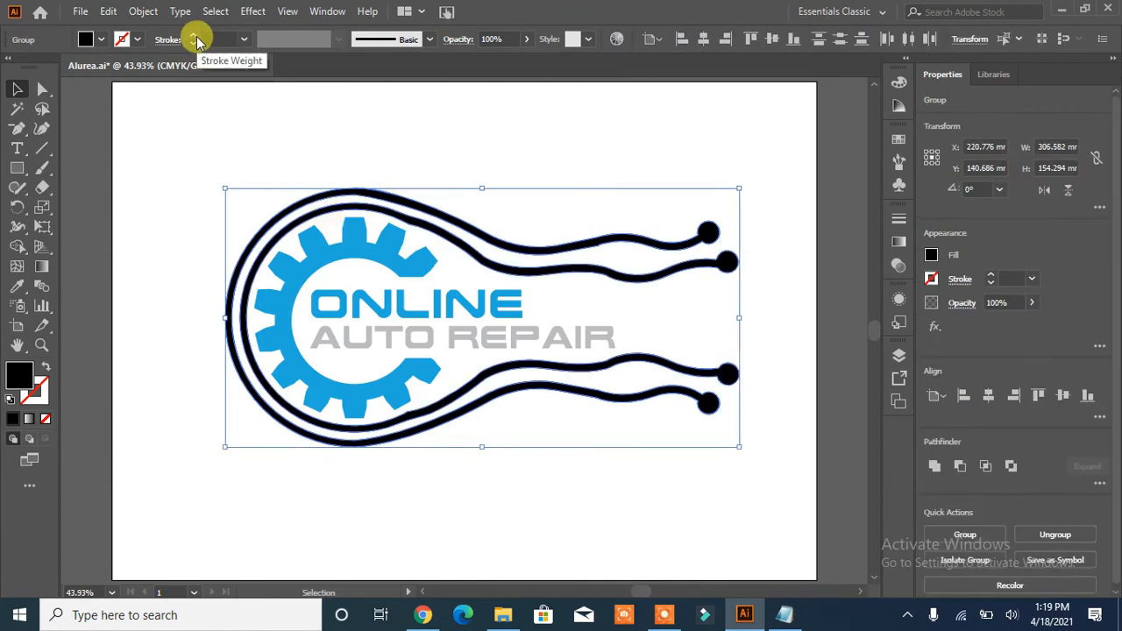
{"action": "left_click", "coordinate": [85, 39]}
{"action": "left_click", "coordinate": [113, 81]}
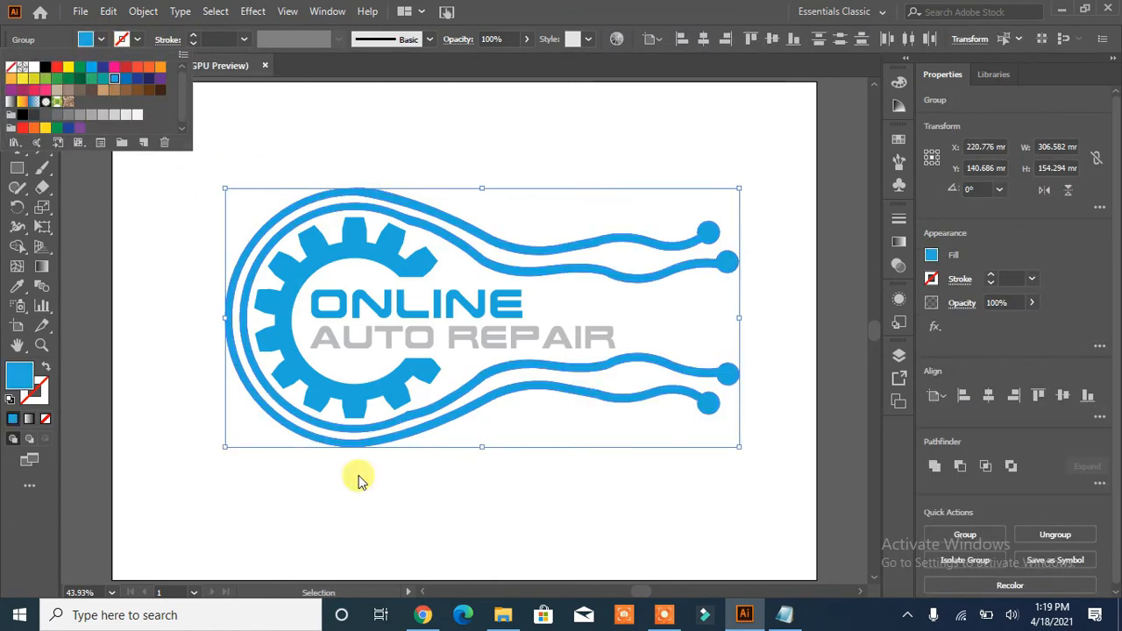
{"action": "left_click", "coordinate": [551, 493]}
{"action": "left_click", "coordinate": [551, 497]}
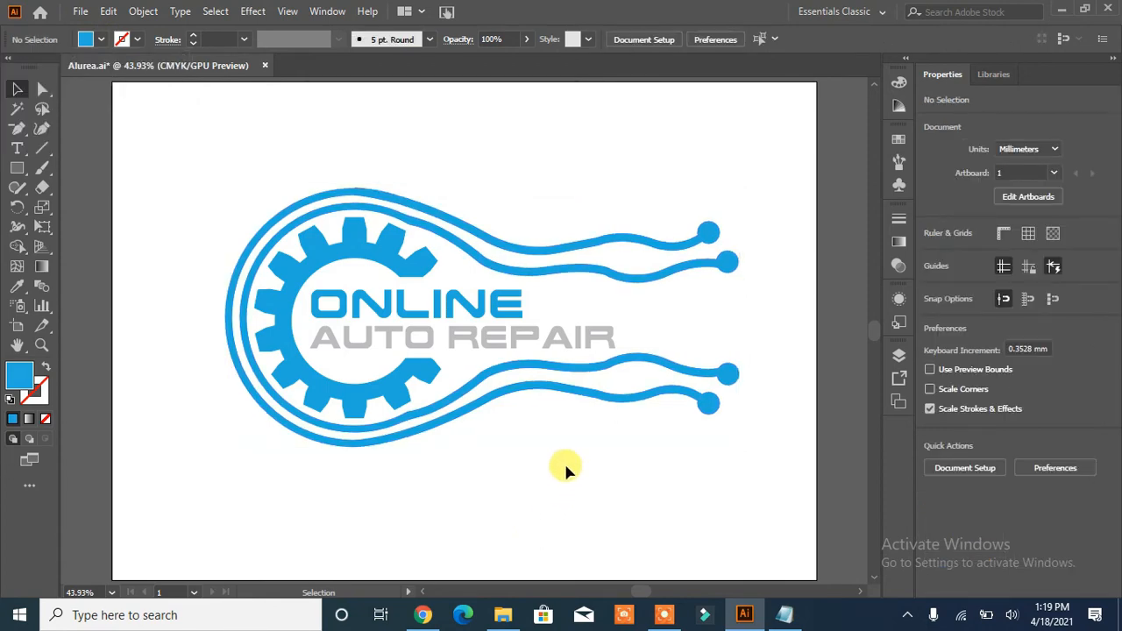
- Convert the ONLINE text to outlines
{"action": "left_click", "coordinate": [435, 310]}
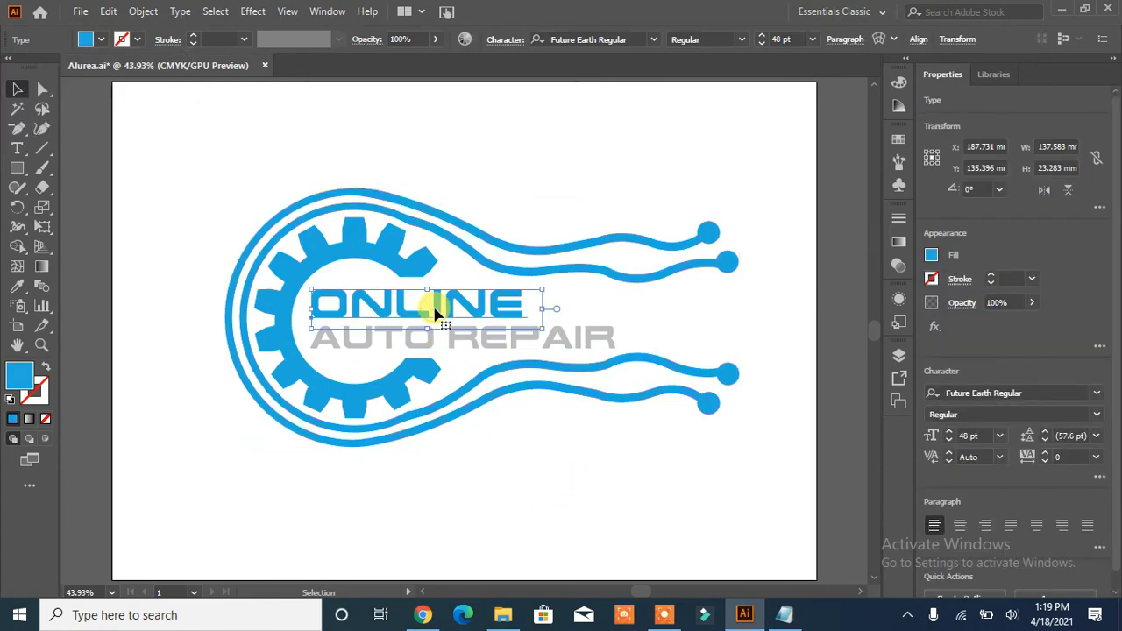
{"action": "right_click", "coordinate": [360, 308]}
{"action": "left_click", "coordinate": [516, 508]}
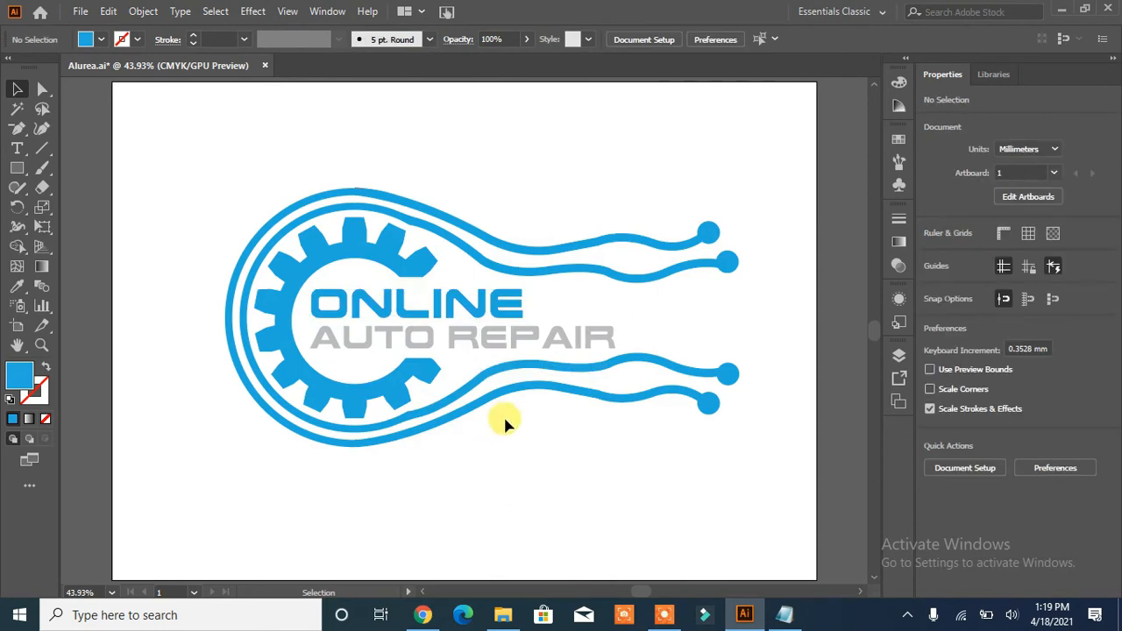
- Duplicate the outlined ONLINE word in front and move the copy into the empty area below the logo
{"action": "left_click", "coordinate": [438, 307]}
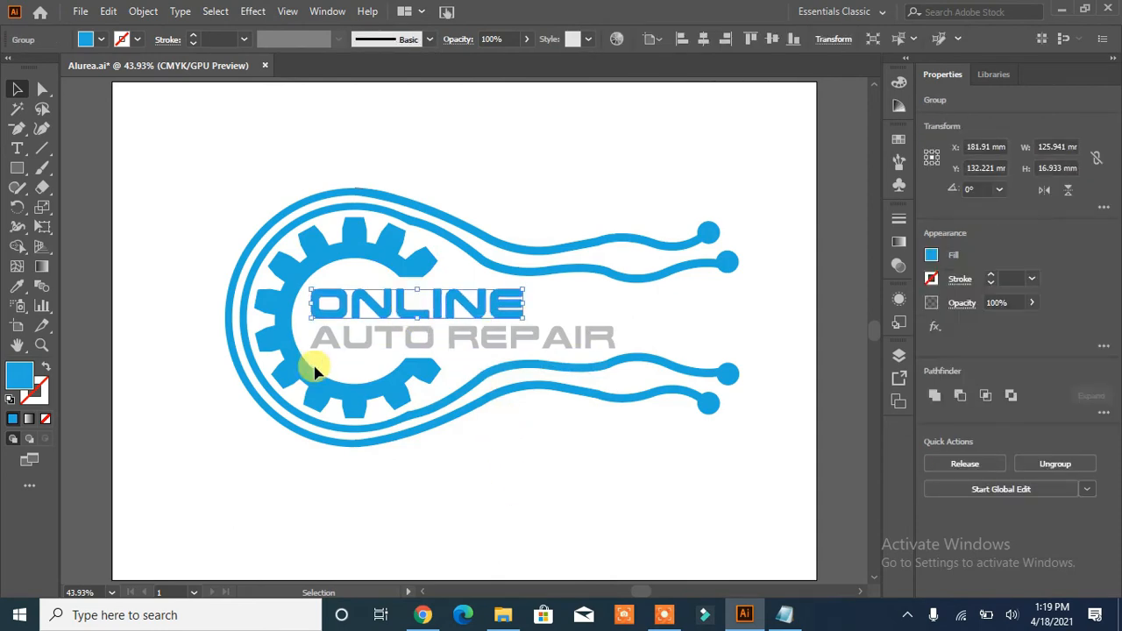
{"action": "left_click", "coordinate": [146, 11]}
{"action": "mouse_move", "coordinate": [111, 10]}
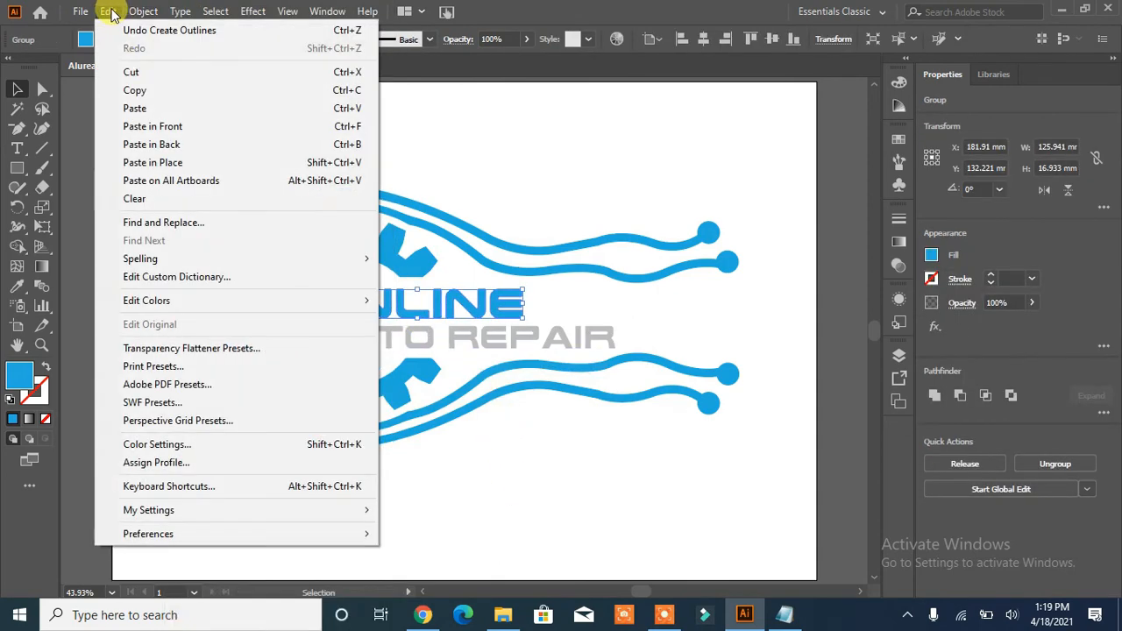
{"action": "left_click", "coordinate": [136, 90]}
{"action": "left_click", "coordinate": [108, 11]}
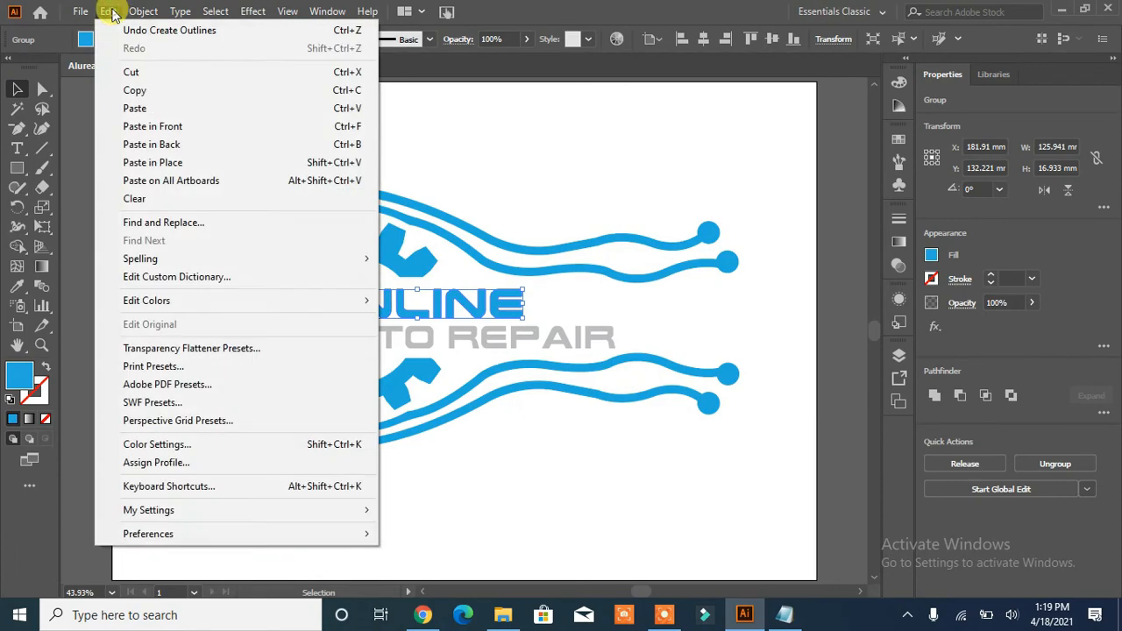
{"action": "left_click", "coordinate": [144, 132]}
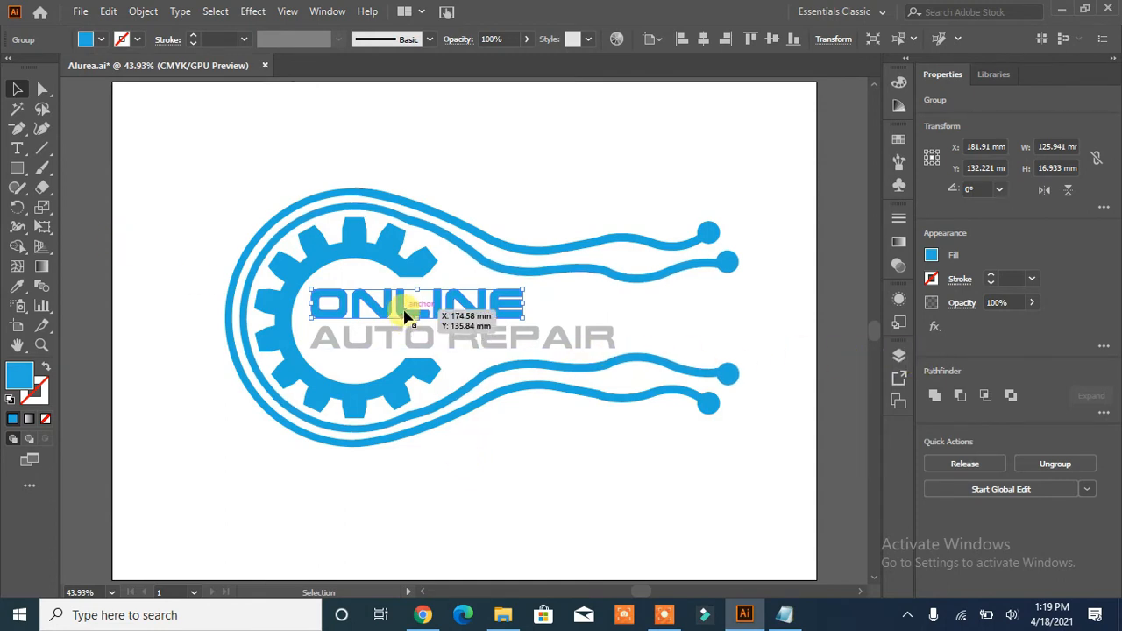
{"action": "left_click_drag", "start_coordinate": [403, 315], "coordinate": [432, 492]}
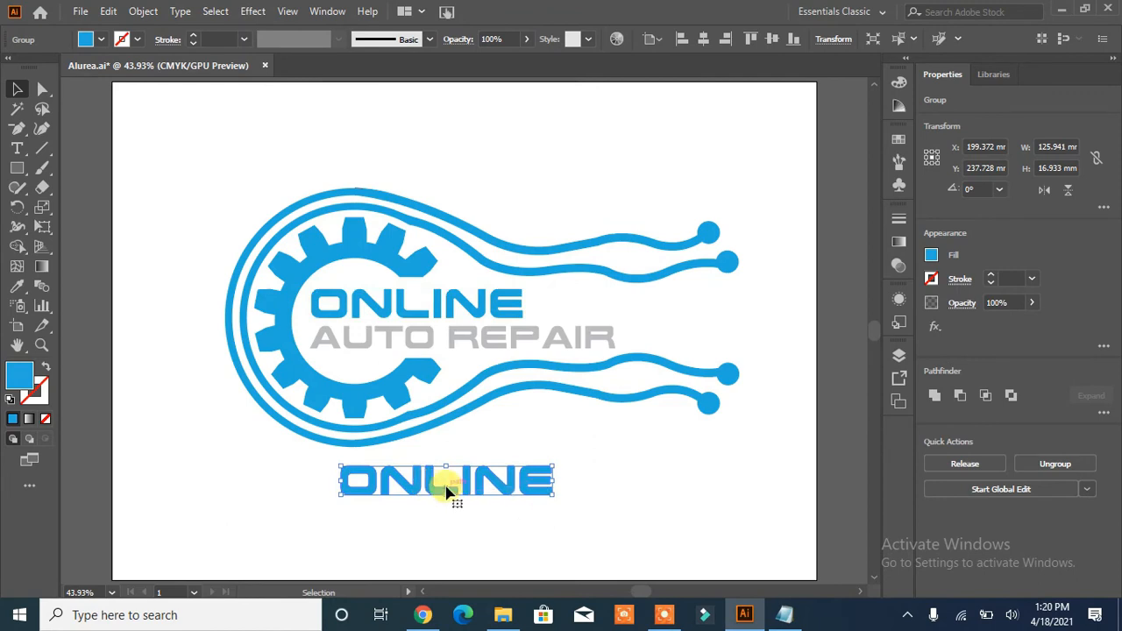
- Cover the ONLINE copy's upper half with a rectangle about 145 by 9 mm and merge it with the covered letter parts using Shape Builder
{"action": "left_click", "coordinate": [16, 167]}
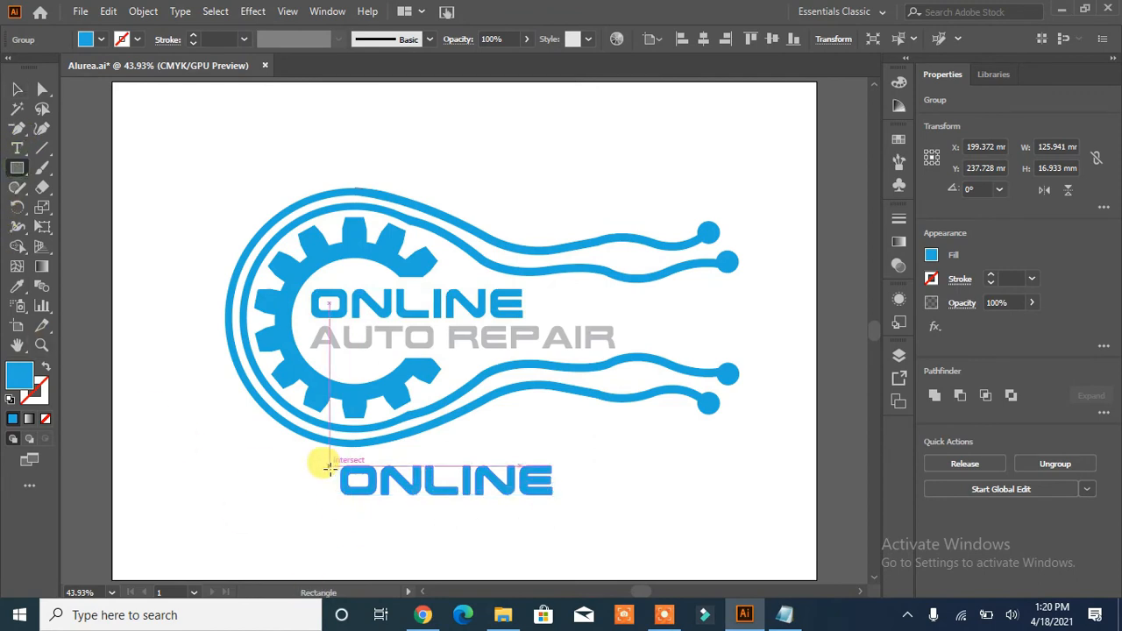
{"action": "left_click_drag", "start_coordinate": [326, 476], "coordinate": [571, 459]}
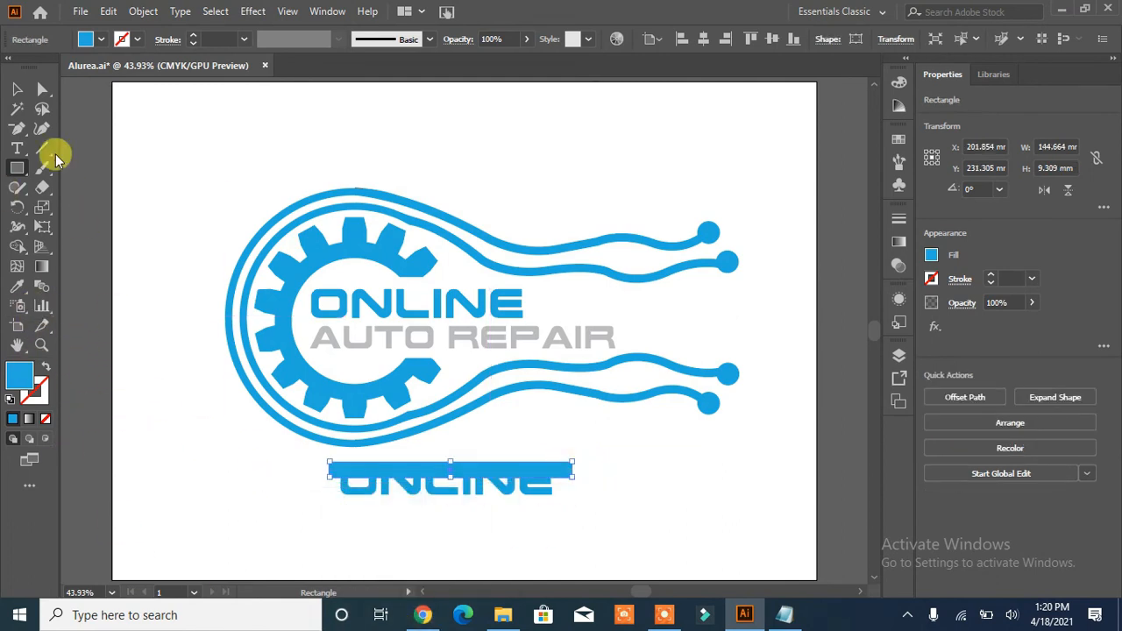
{"action": "key", "text": "v"}
{"action": "left_click_drag", "start_coordinate": [303, 478], "coordinate": [308, 530]}
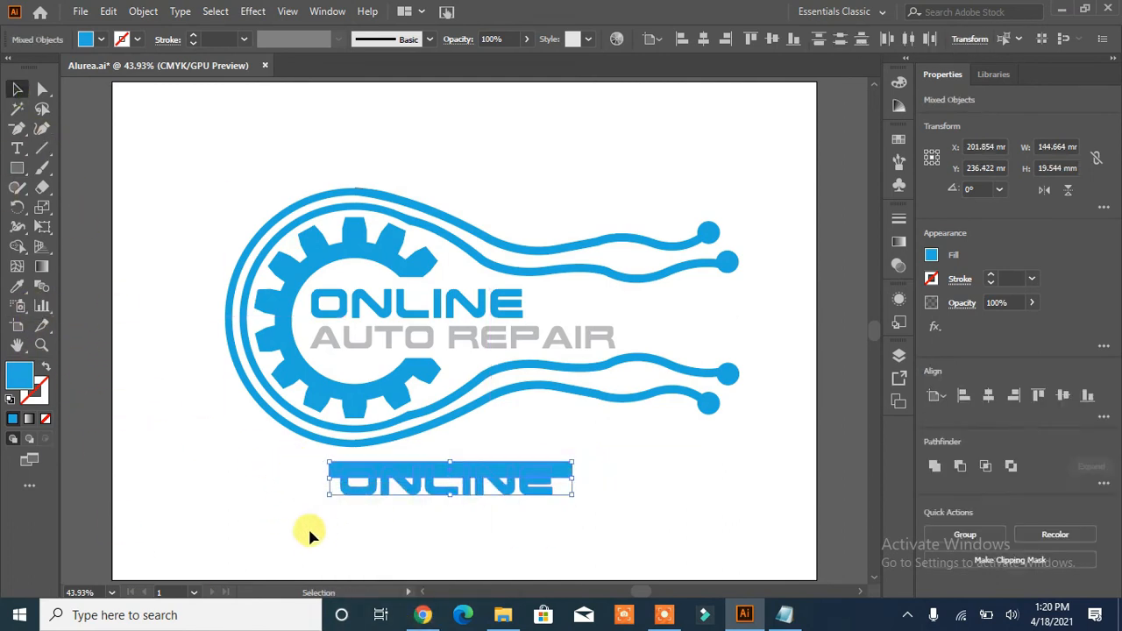
{"action": "left_click", "coordinate": [18, 247]}
{"action": "left_click_drag", "start_coordinate": [335, 473], "coordinate": [569, 478]}
{"action": "left_click", "coordinate": [17, 89]}
{"action": "left_click", "coordinate": [201, 473]}
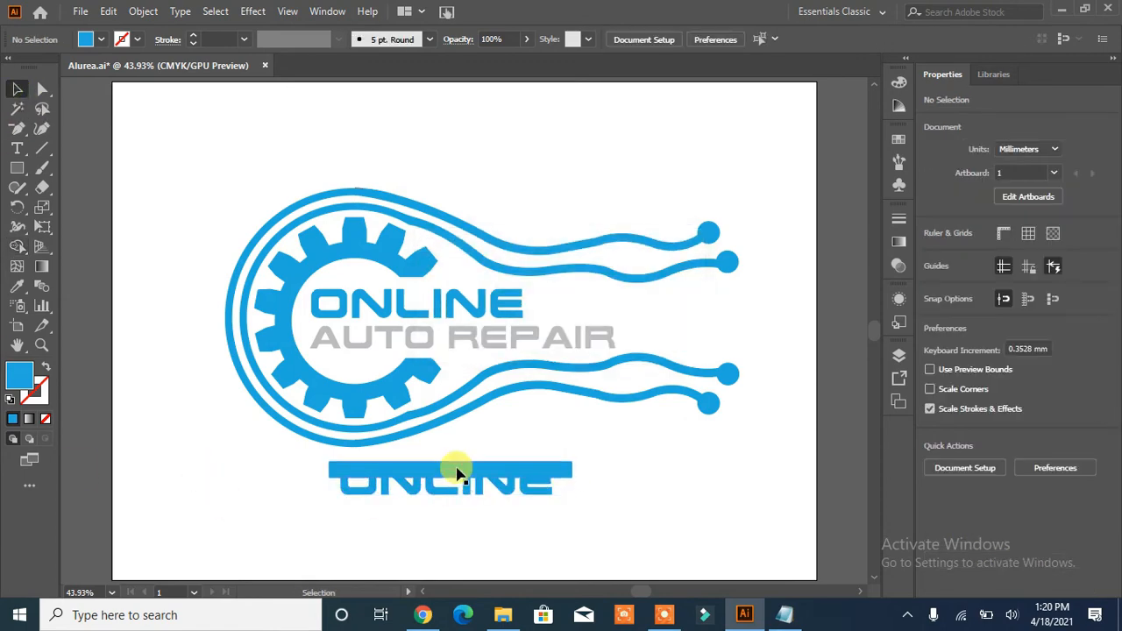
- Move the merged bar aside and place the remaining lower letter halves over the original ONLINE word
{"action": "left_click_drag", "start_coordinate": [458, 473], "coordinate": [688, 458]}
{"action": "left_click", "coordinate": [508, 490]}
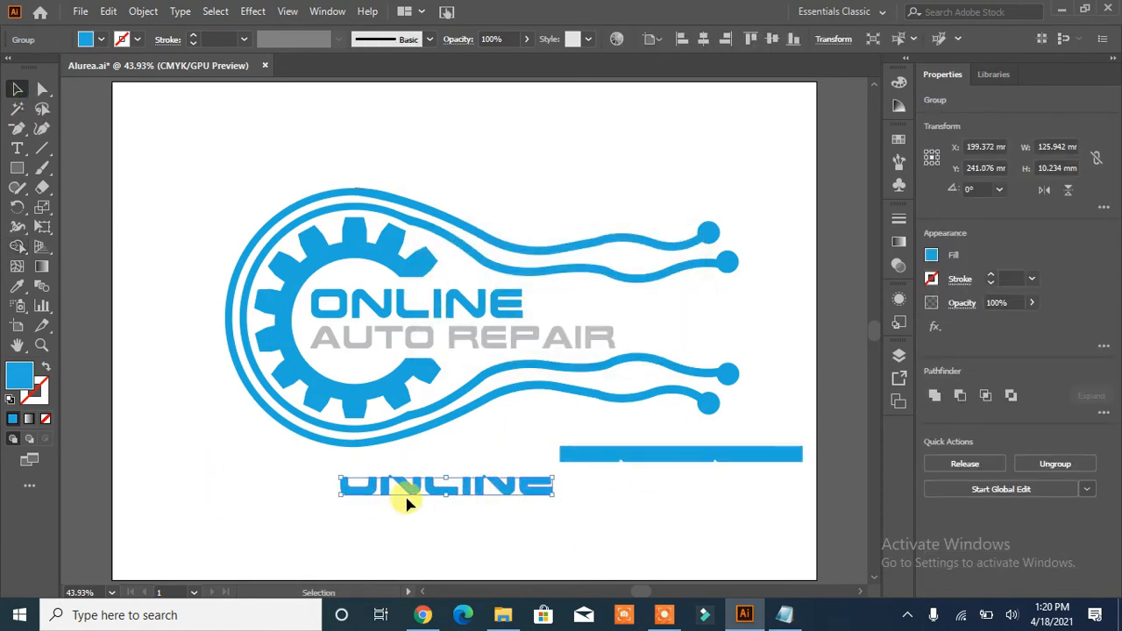
{"action": "left_click_drag", "start_coordinate": [406, 501], "coordinate": [379, 322]}
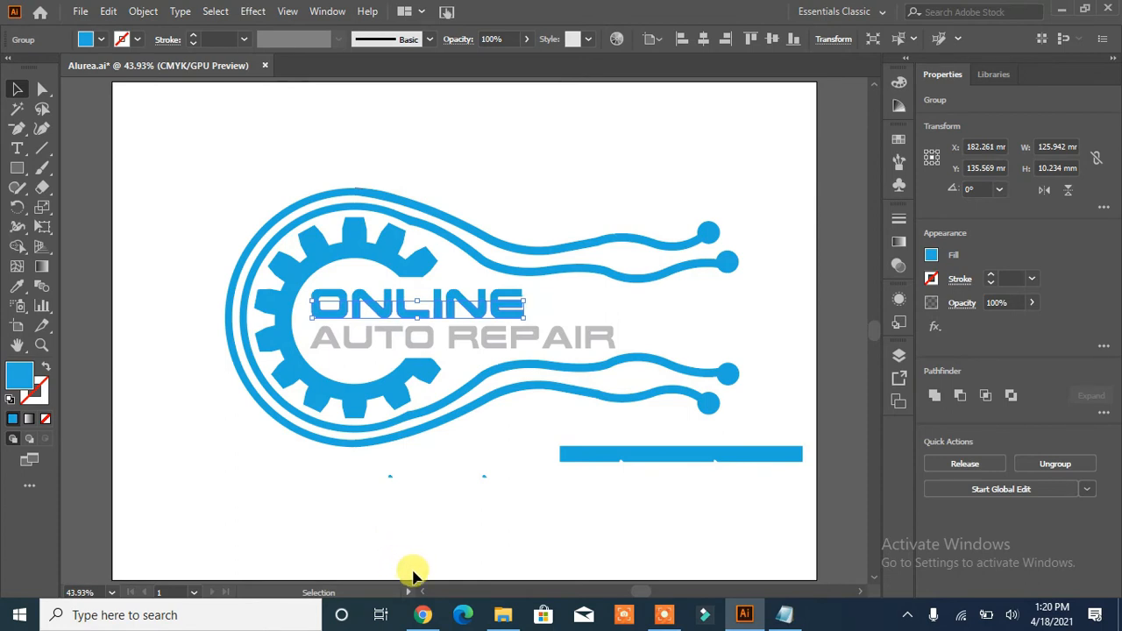
- Fill the lower letter halves over ONLINE with a very light grey swatch
{"action": "left_click", "coordinate": [85, 38]}
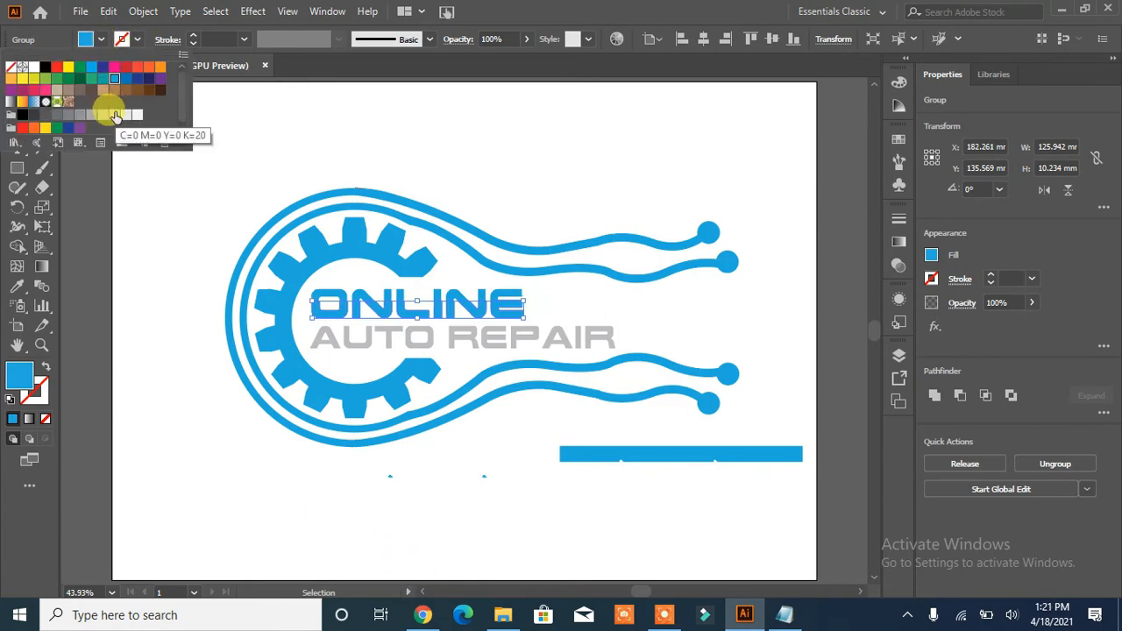
{"action": "left_click", "coordinate": [137, 114]}
{"action": "left_click", "coordinate": [171, 412]}
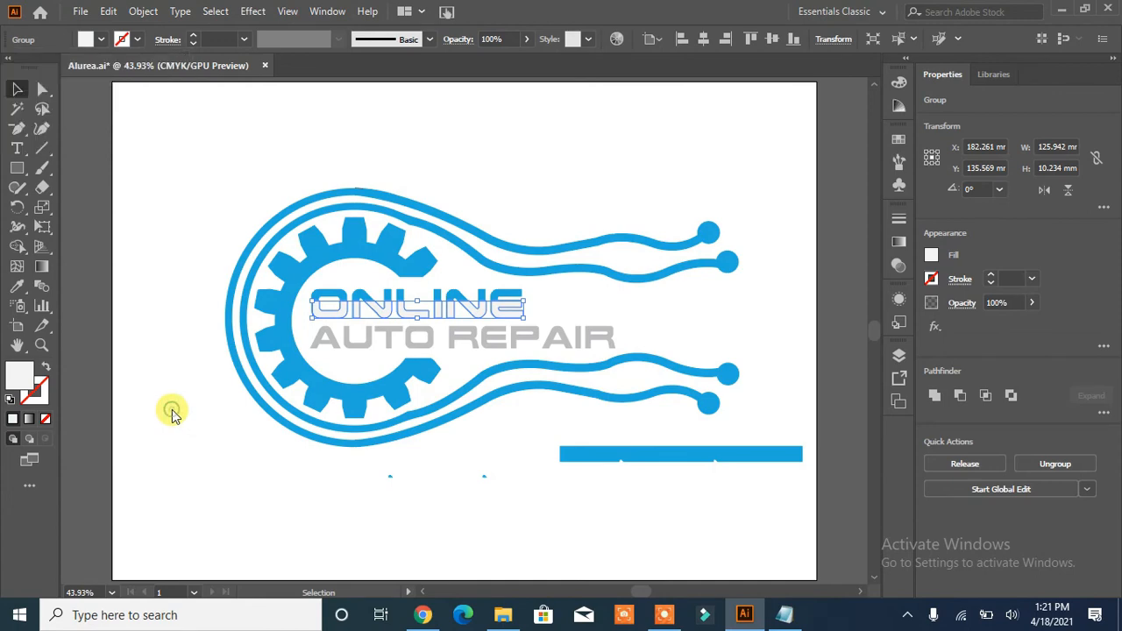
- Nudge the lower letter halves into line with the original ONLINE word and give them a linear white-to-black gradient fill
{"action": "left_click", "coordinate": [412, 316]}
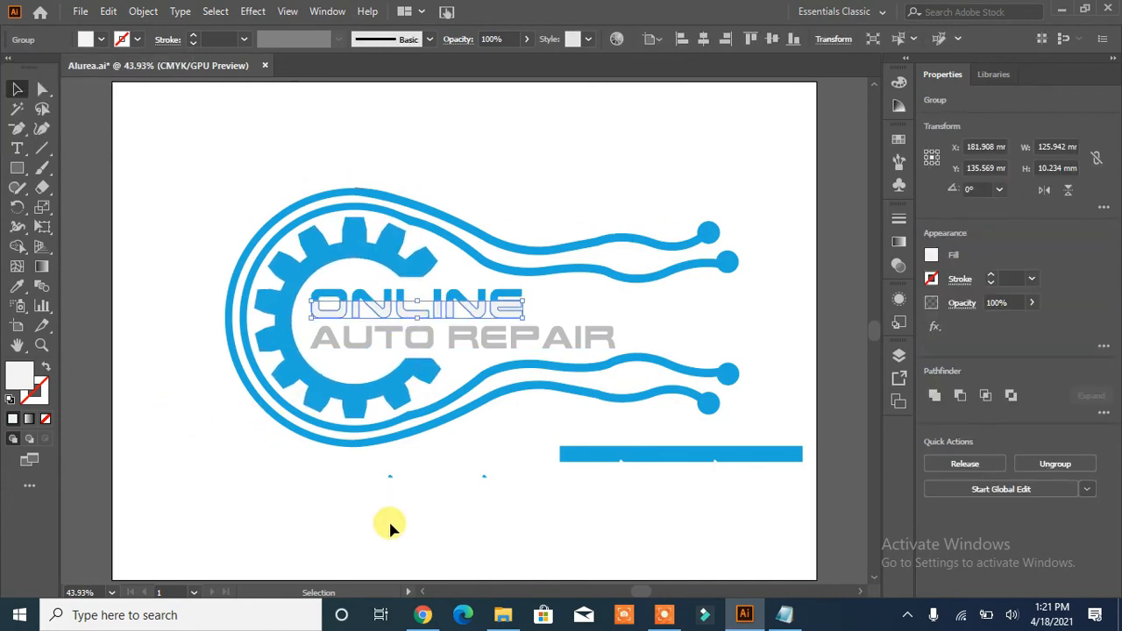
{"action": "left_click", "coordinate": [335, 496]}
{"action": "left_click", "coordinate": [324, 315]}
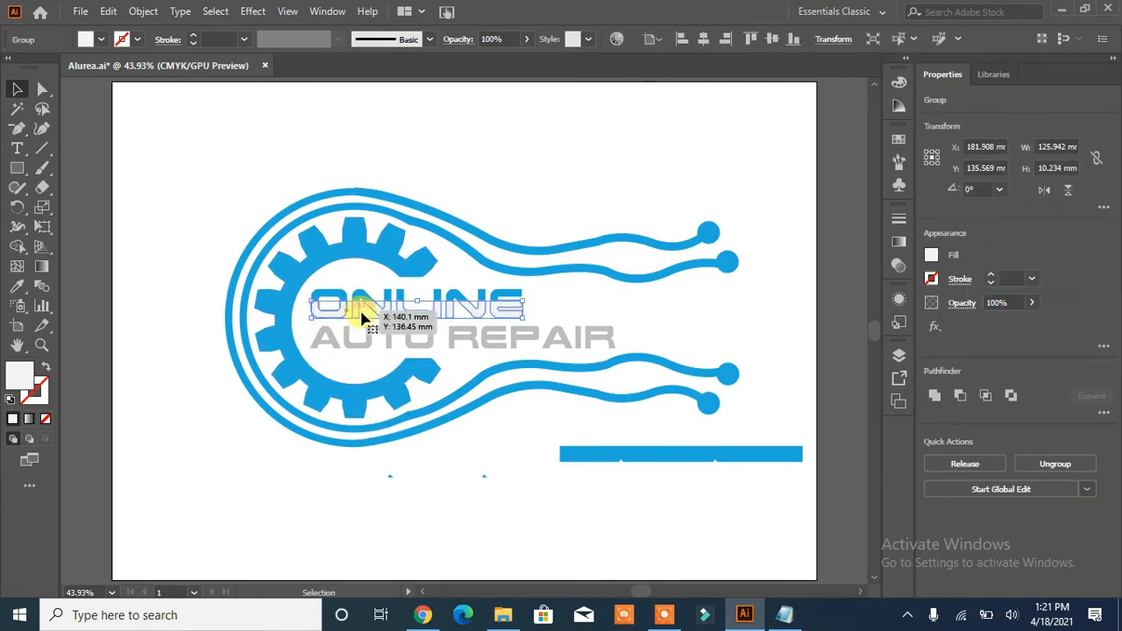
{"action": "left_click", "coordinate": [898, 242]}
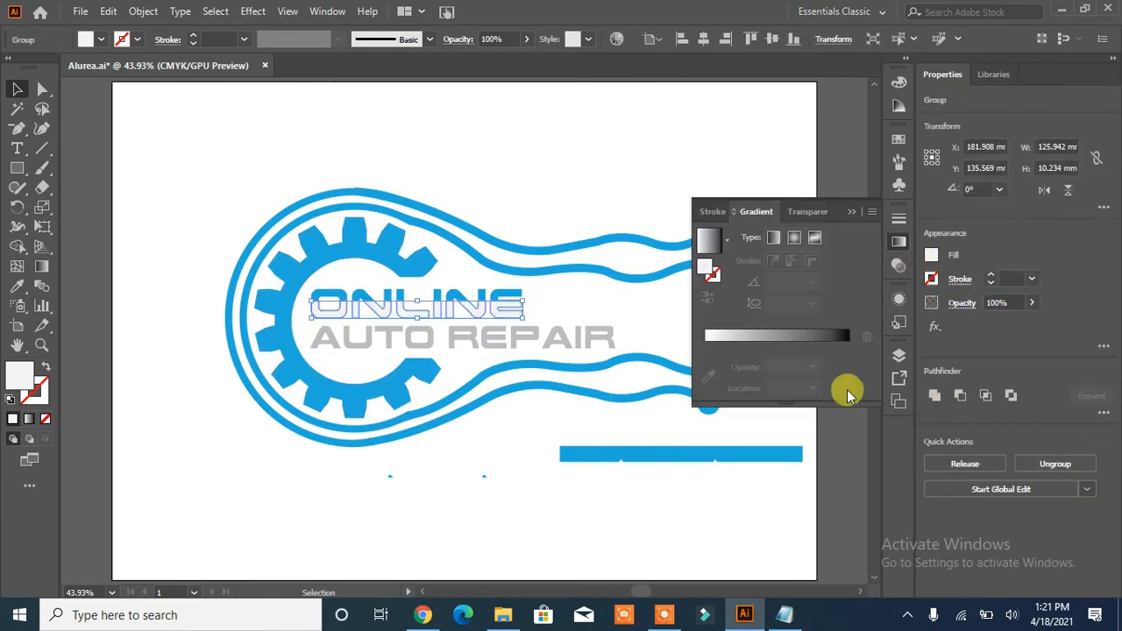
{"action": "left_click", "coordinate": [774, 239]}
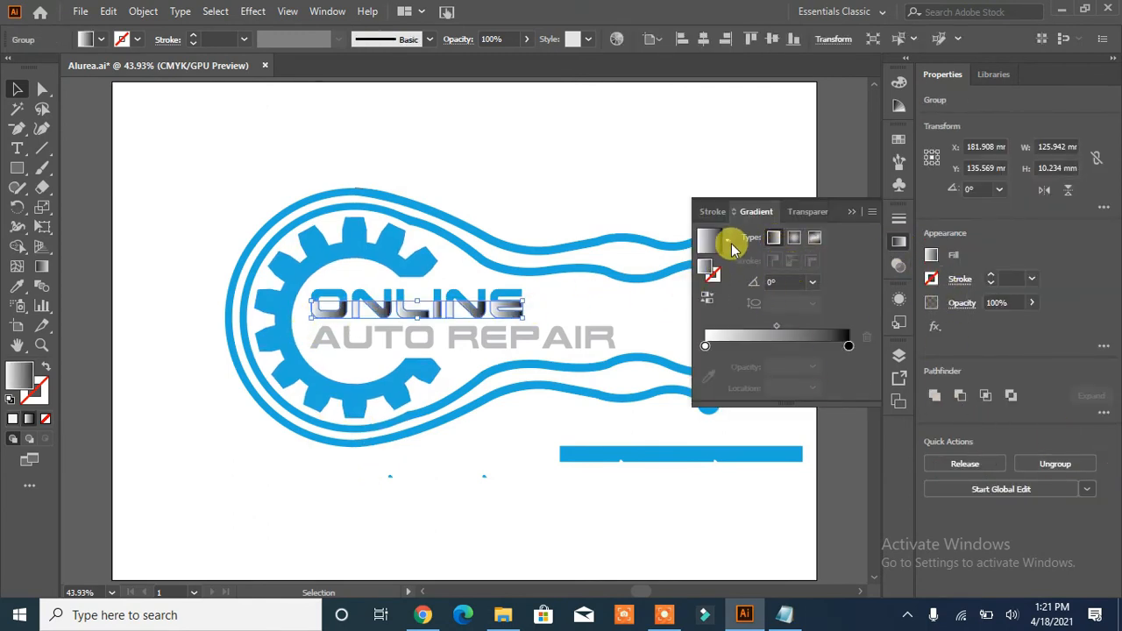
{"action": "left_click", "coordinate": [724, 243]}
{"action": "left_click", "coordinate": [758, 248]}
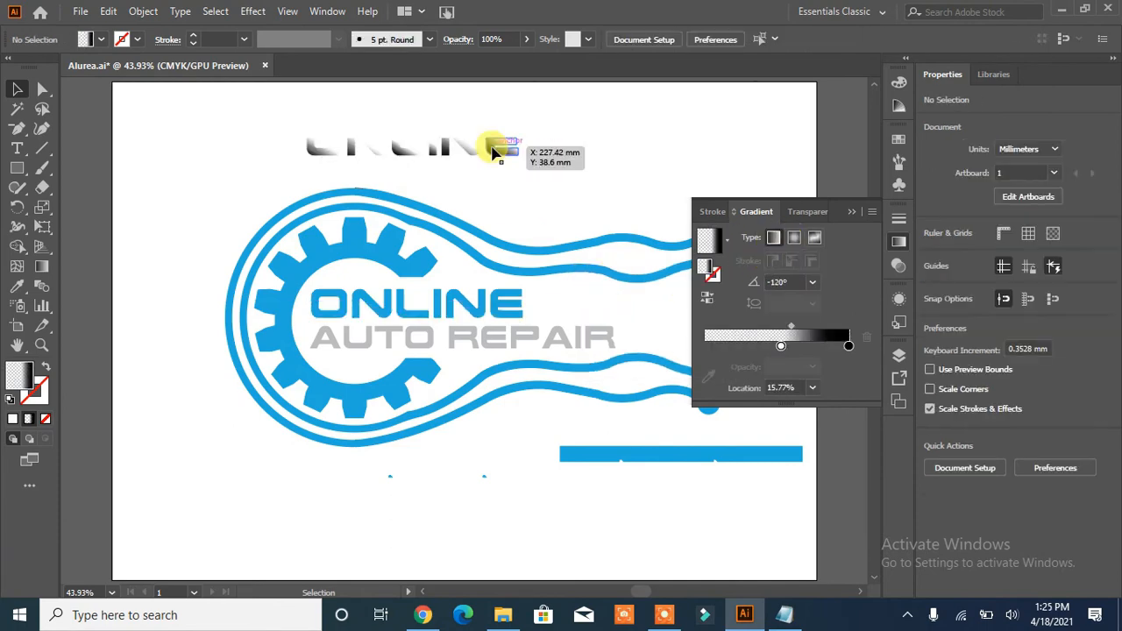
- Turn the gradient on the half-letter E to 90°, dark at the top and fading to transparent downward
{"action": "left_click", "coordinate": [501, 147]}
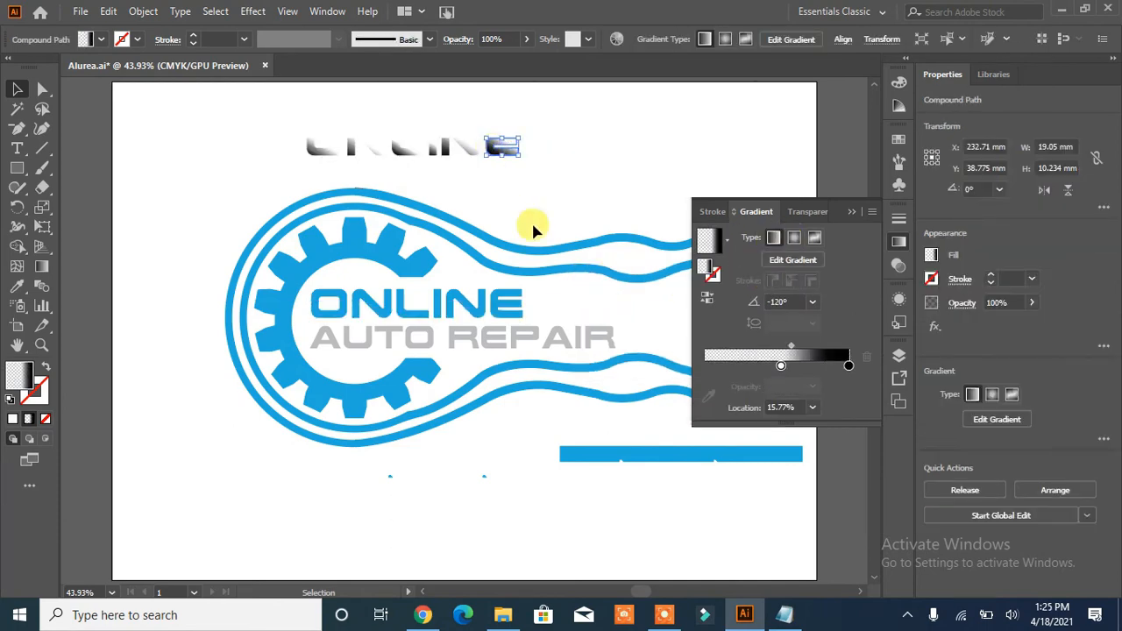
{"action": "left_click", "coordinate": [796, 261]}
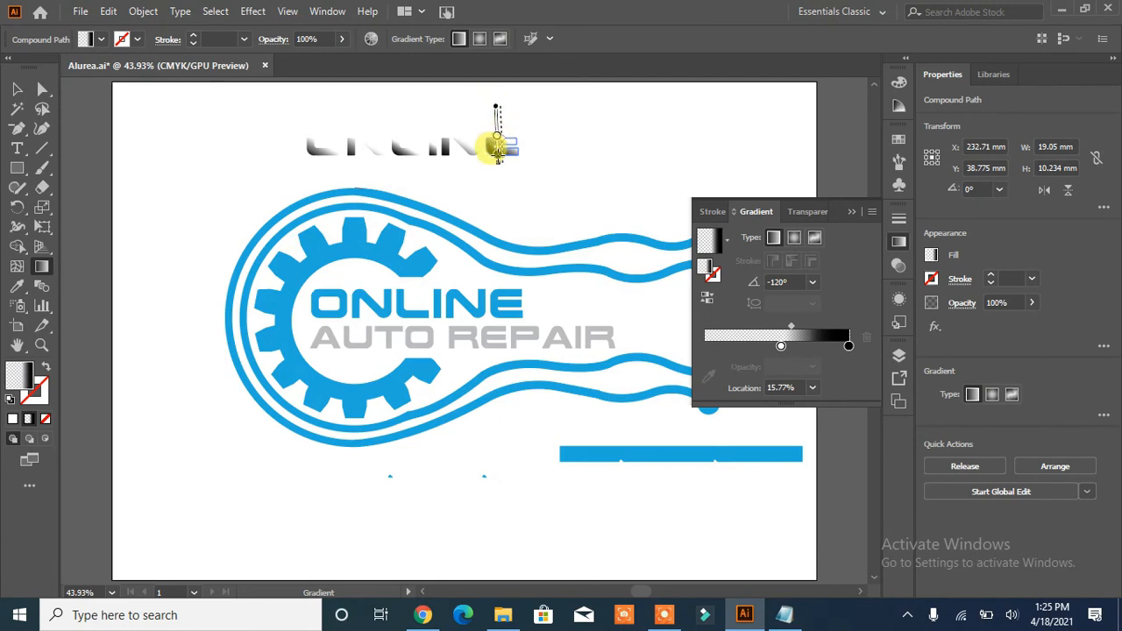
{"action": "left_click_drag", "start_coordinate": [497, 156], "coordinate": [501, 196]}
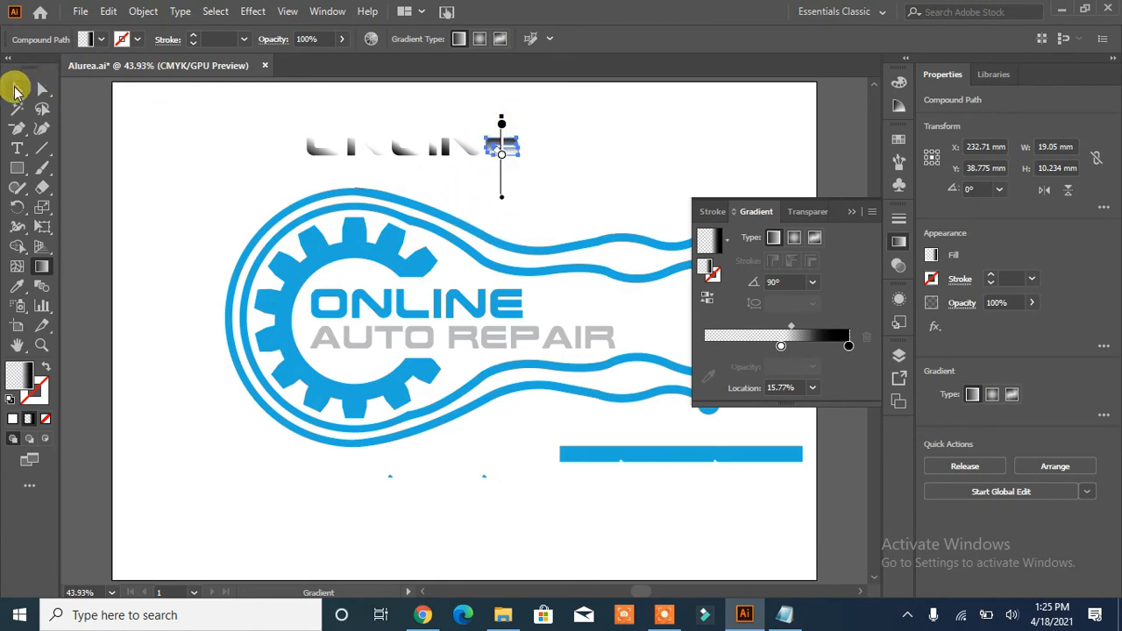
{"action": "left_click", "coordinate": [17, 88]}
{"action": "left_click", "coordinate": [175, 140]}
- Copy the E's gradient to the adjacent half-letter N and run it vertically at about 92°, with the transparent stop at about 62%
{"action": "left_click", "coordinate": [463, 153]}
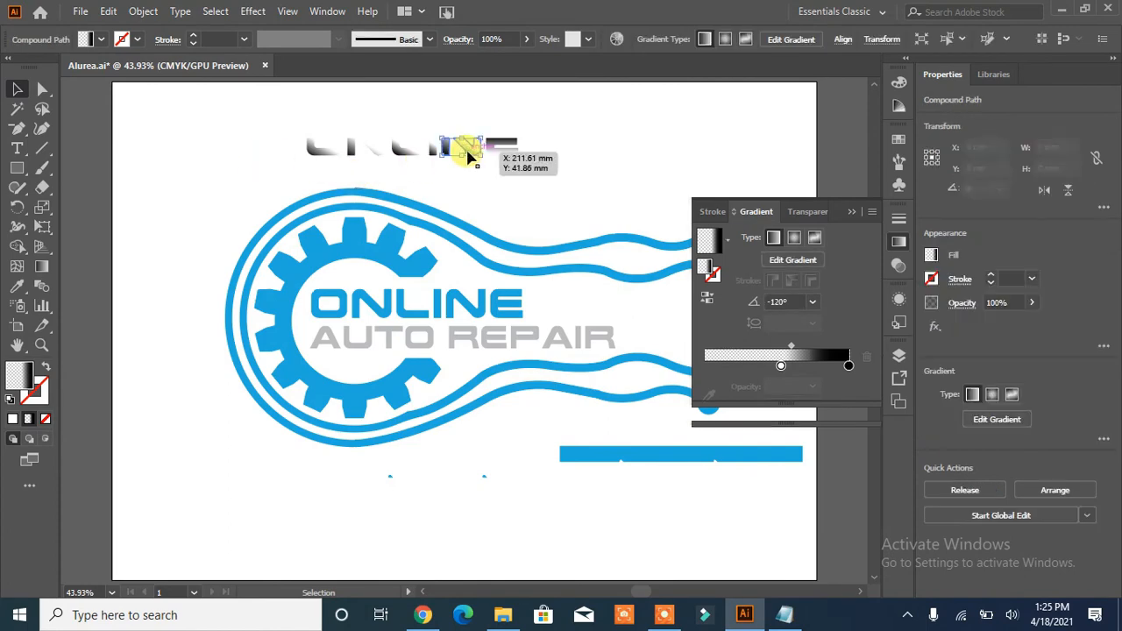
{"action": "left_click", "coordinate": [16, 286]}
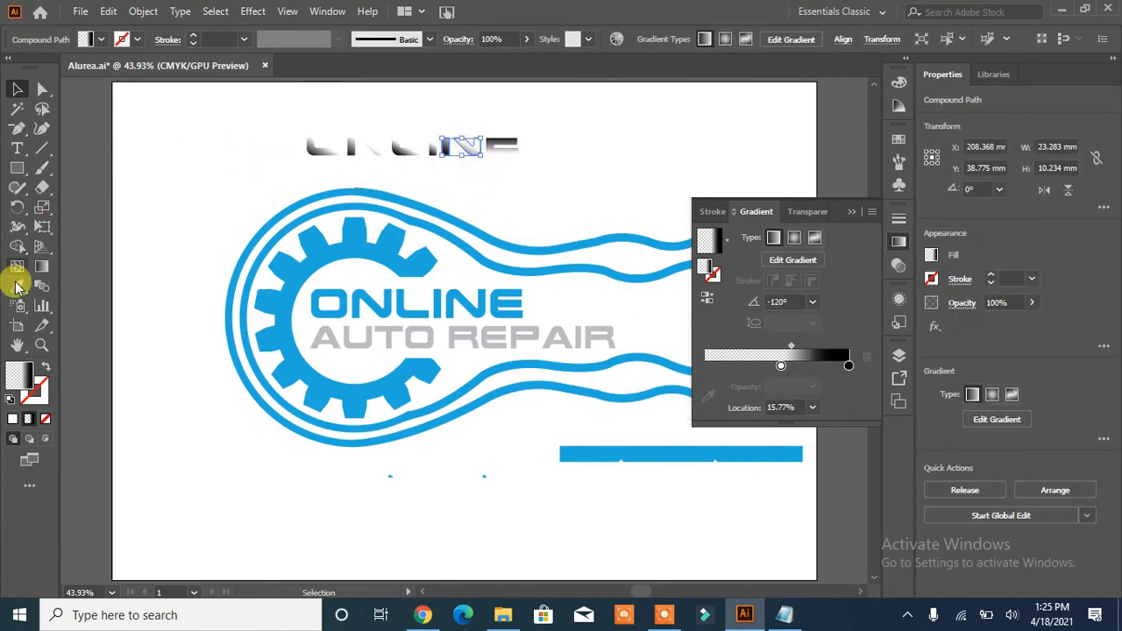
{"action": "left_click", "coordinate": [505, 142]}
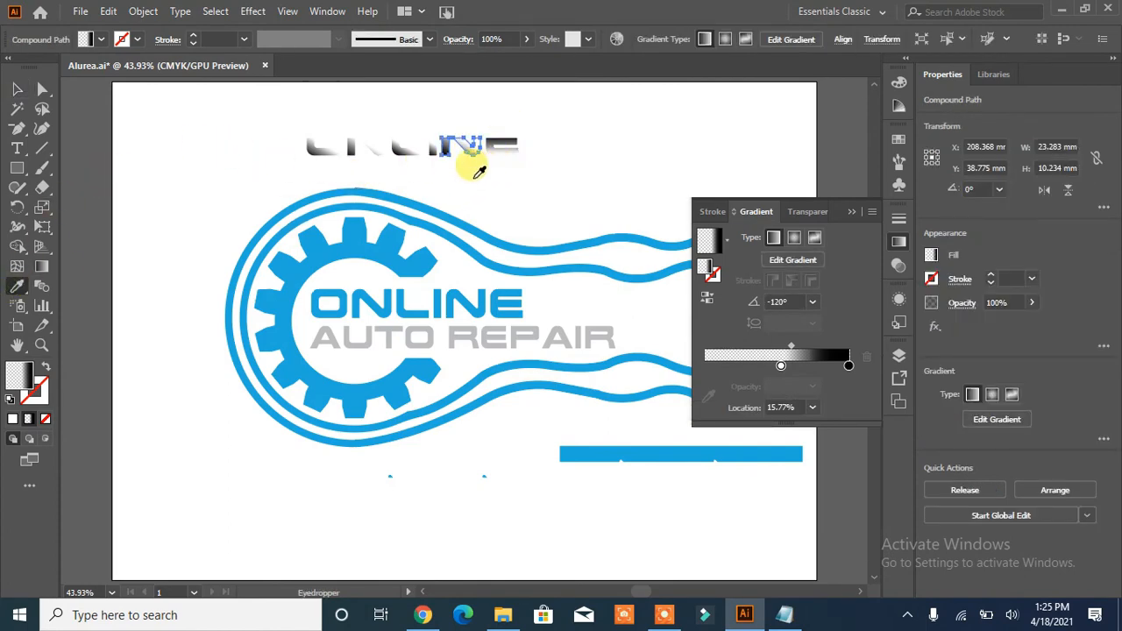
{"action": "left_click", "coordinate": [789, 259]}
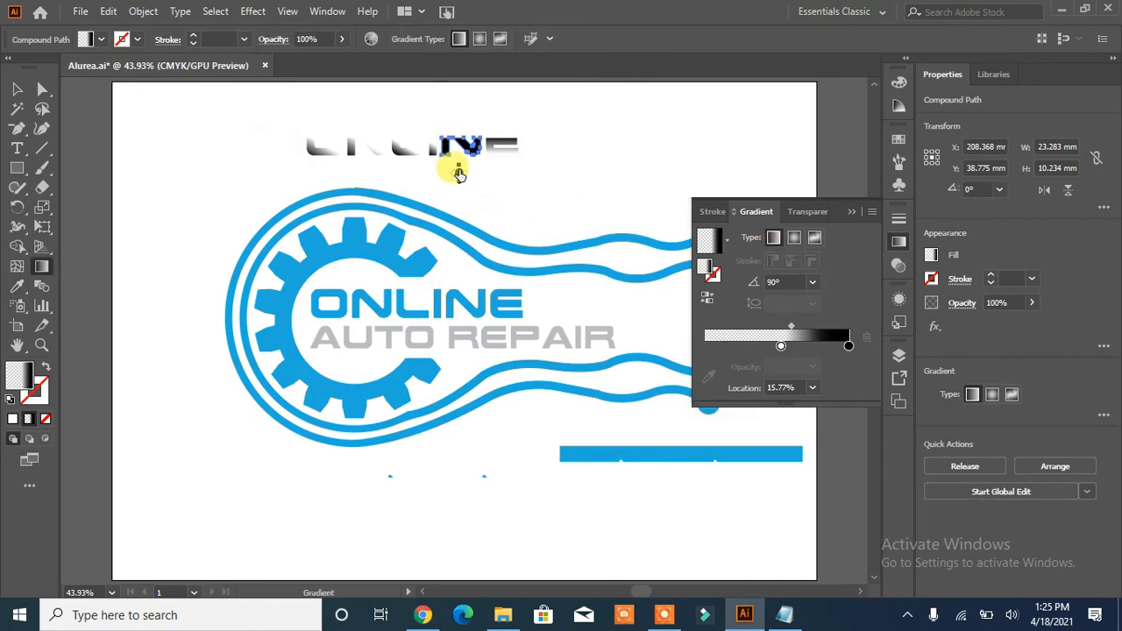
{"action": "mouse_move", "coordinate": [458, 108]}
{"action": "left_mouse_down"}
{"action": "mouse_move", "coordinate": [459, 179]}
{"action": "mouse_move", "coordinate": [445, 146]}
{"action": "mouse_move", "coordinate": [455, 125]}
{"action": "mouse_move", "coordinate": [452, 152]}
{"action": "left_mouse_up"}
{"action": "left_click", "coordinate": [16, 89]}
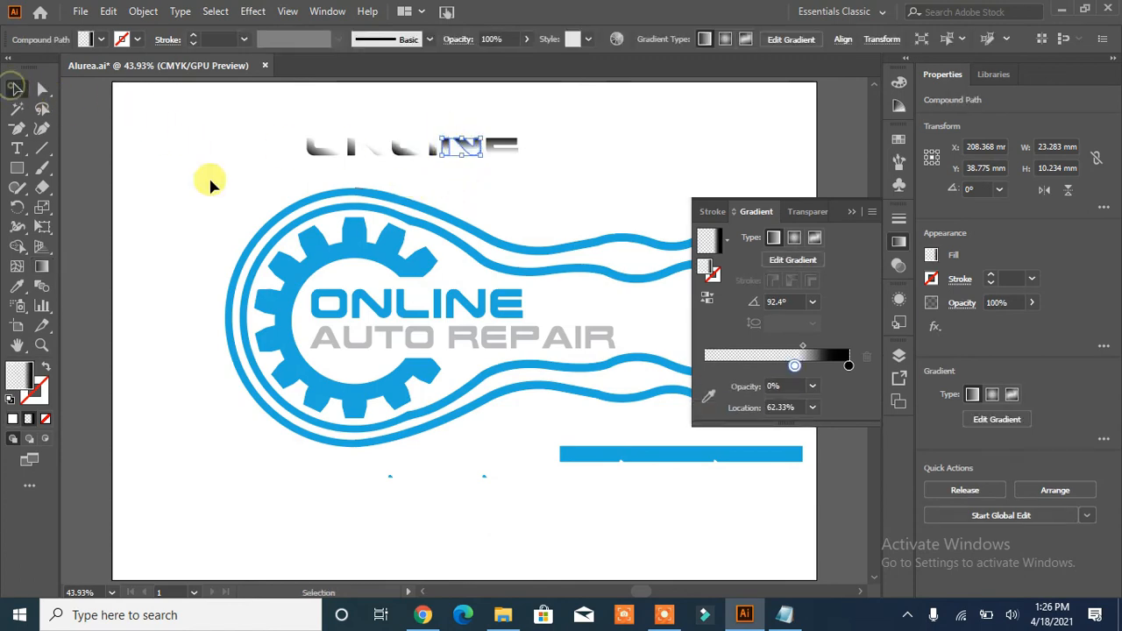
{"action": "left_click", "coordinate": [259, 166]}
- Redirect the gradient on the half-letter I to run vertically at 92°, with its dark end at the top
{"action": "mouse_move", "coordinate": [410, 161]}
{"action": "left_mouse_down"}
{"action": "mouse_move", "coordinate": [430, 150]}
{"action": "mouse_move", "coordinate": [433, 171]}
{"action": "mouse_move", "coordinate": [396, 161]}
{"action": "left_mouse_up"}
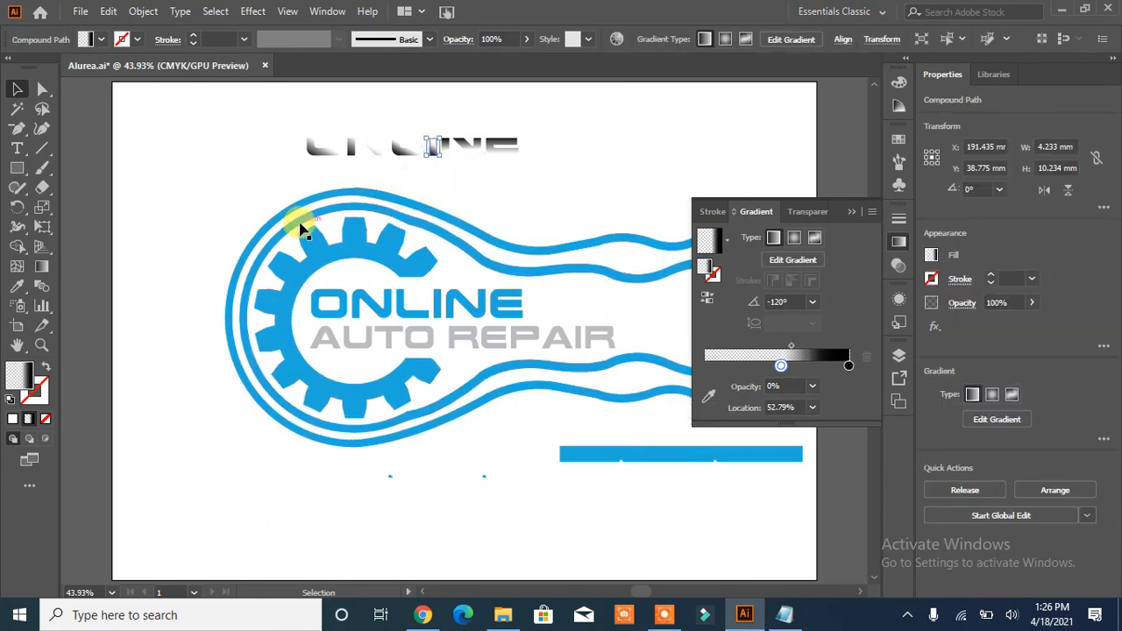
{"action": "left_click", "coordinate": [792, 258]}
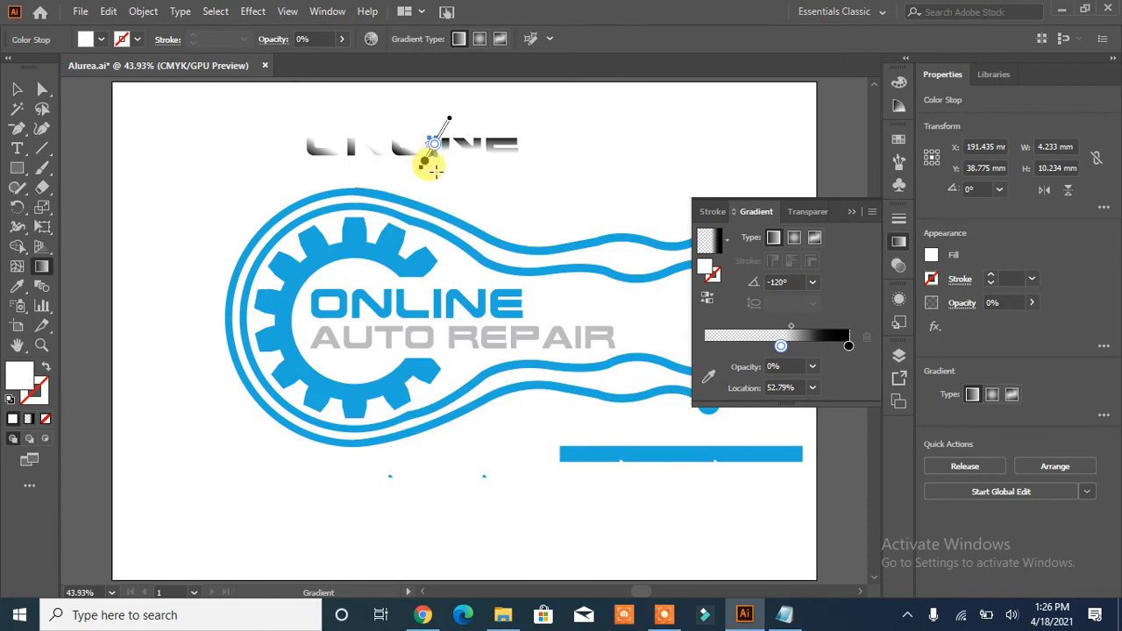
{"action": "left_click_drag", "start_coordinate": [435, 171], "coordinate": [431, 129]}
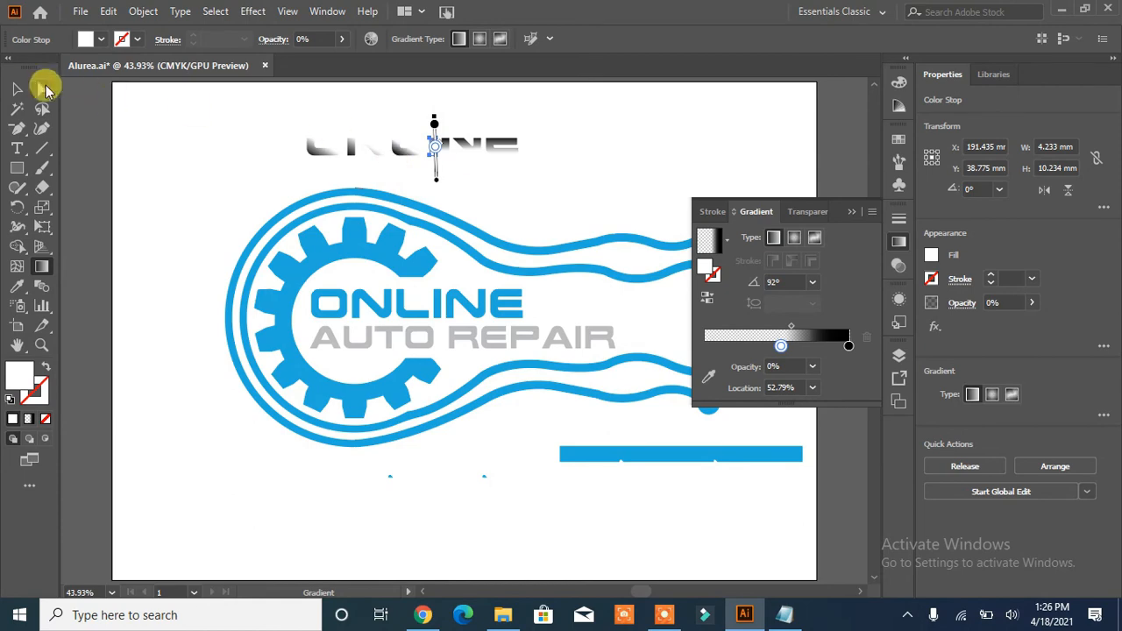
{"action": "left_click", "coordinate": [16, 88]}
{"action": "left_click", "coordinate": [157, 148]}
- Redirect the gradient on the half-letter L to run vertically at about 93°, with its dark end at the top
{"action": "left_click", "coordinate": [393, 151]}
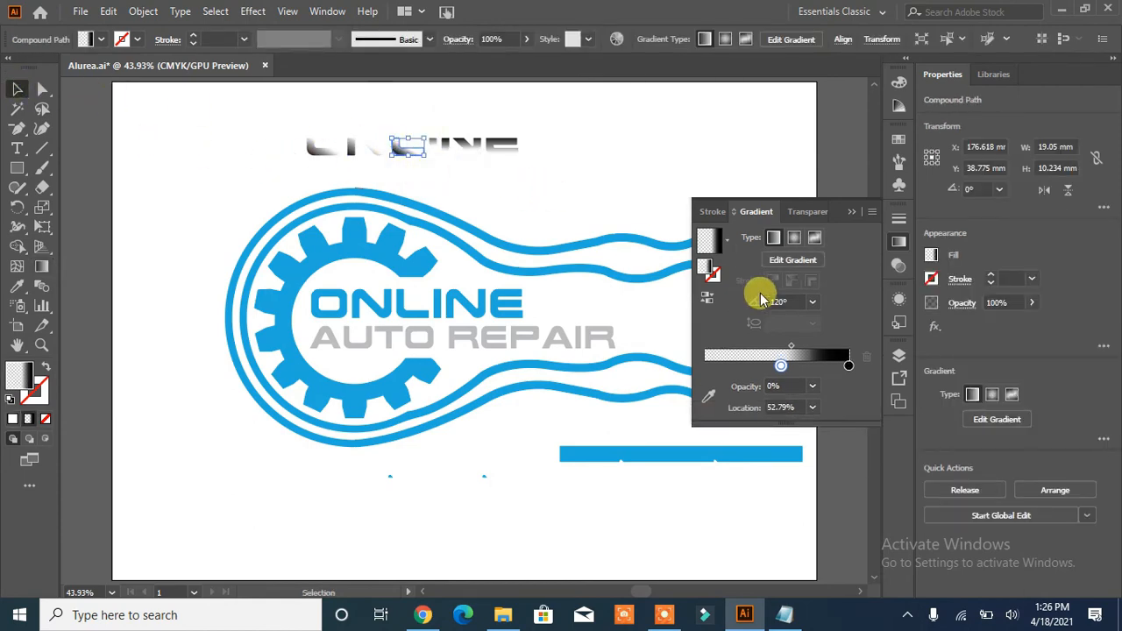
{"action": "left_click", "coordinate": [783, 262]}
{"action": "left_click_drag", "start_coordinate": [408, 175], "coordinate": [407, 124]}
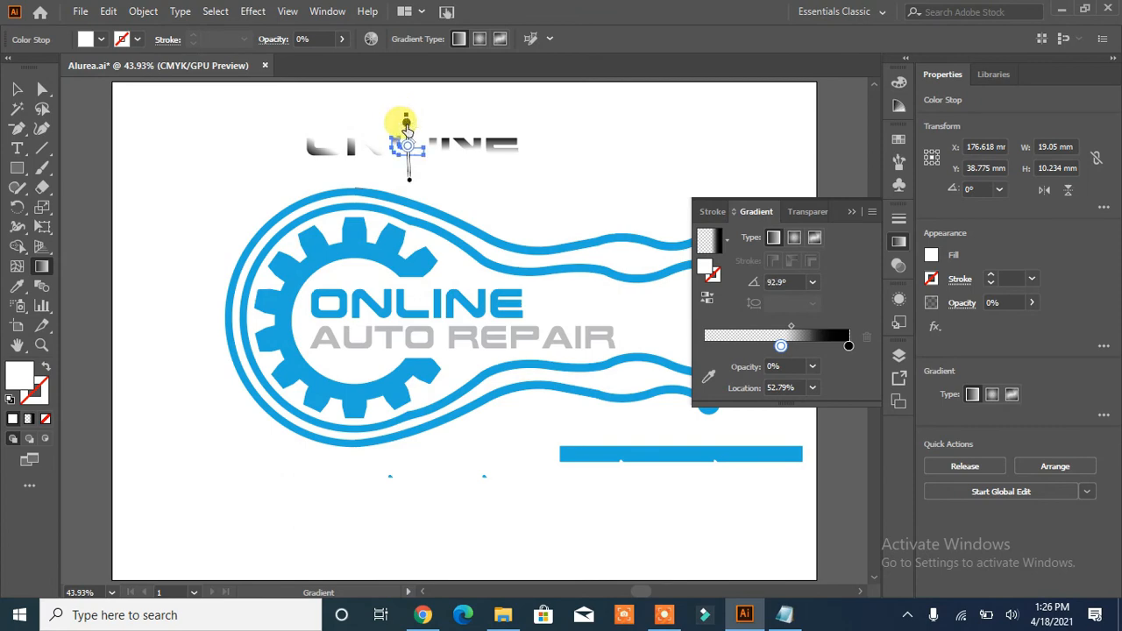
{"action": "left_click", "coordinate": [17, 90]}
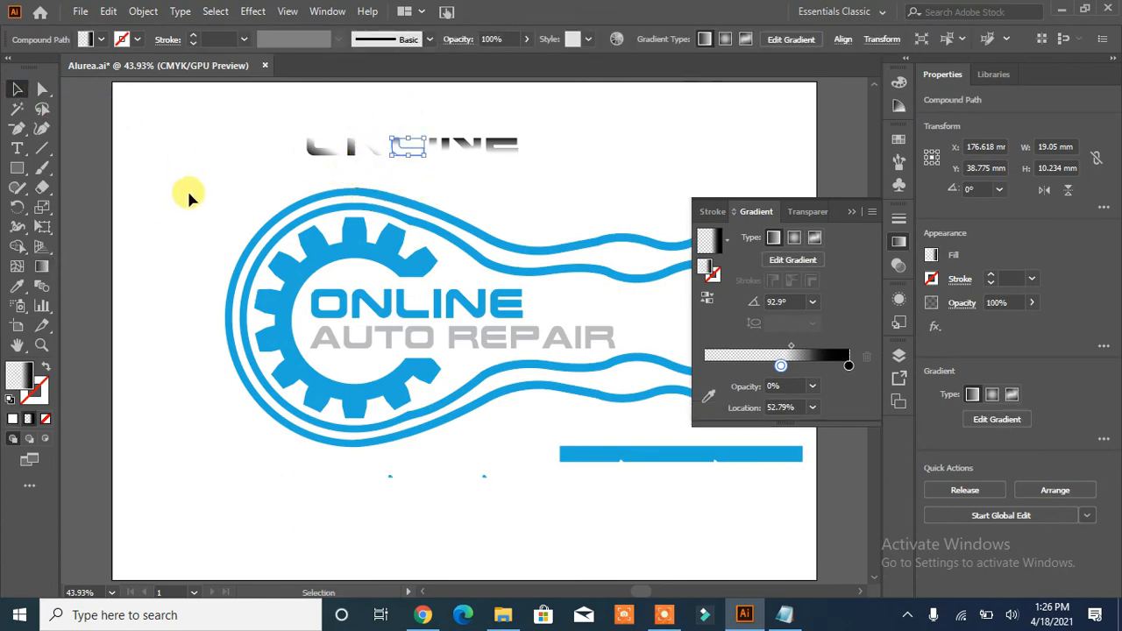
{"action": "left_click", "coordinate": [187, 188]}
- Redirect the first half-letter N's gradient to 91°, shift its black stop inward and set the transparent stop at about 48%
{"action": "left_click", "coordinate": [368, 149]}
{"action": "key", "text": "g"}
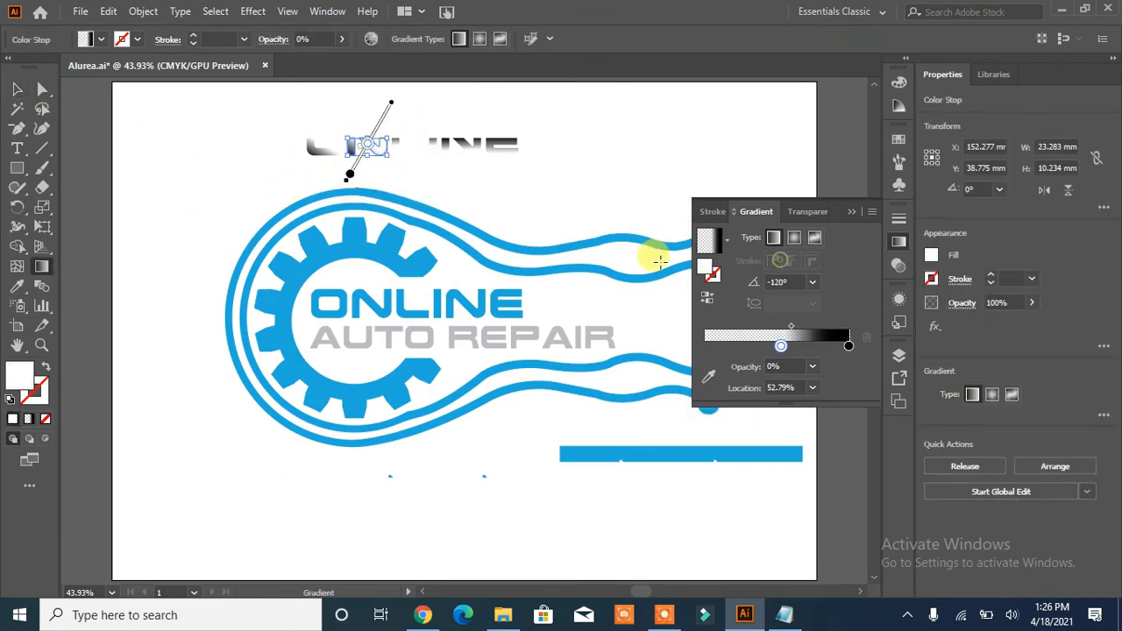
{"action": "mouse_move", "coordinate": [366, 177]}
{"action": "left_mouse_down"}
{"action": "mouse_move", "coordinate": [352, 118]}
{"action": "mouse_move", "coordinate": [367, 114]}
{"action": "mouse_move", "coordinate": [366, 148]}
{"action": "left_mouse_up"}
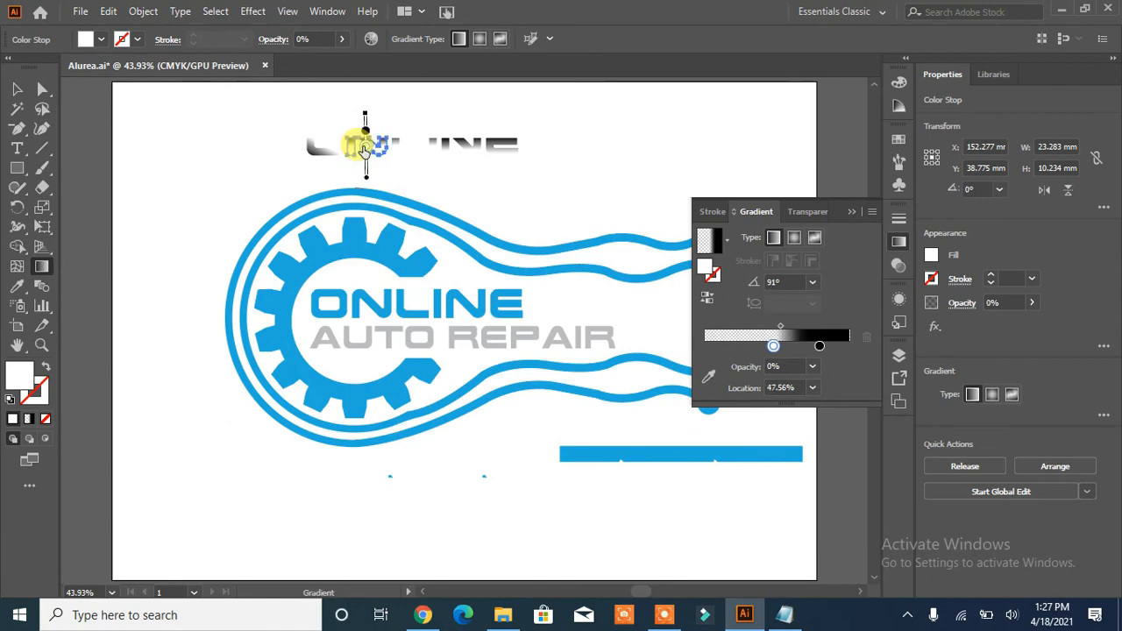
{"action": "left_click", "coordinate": [18, 89]}
{"action": "left_click", "coordinate": [196, 141]}
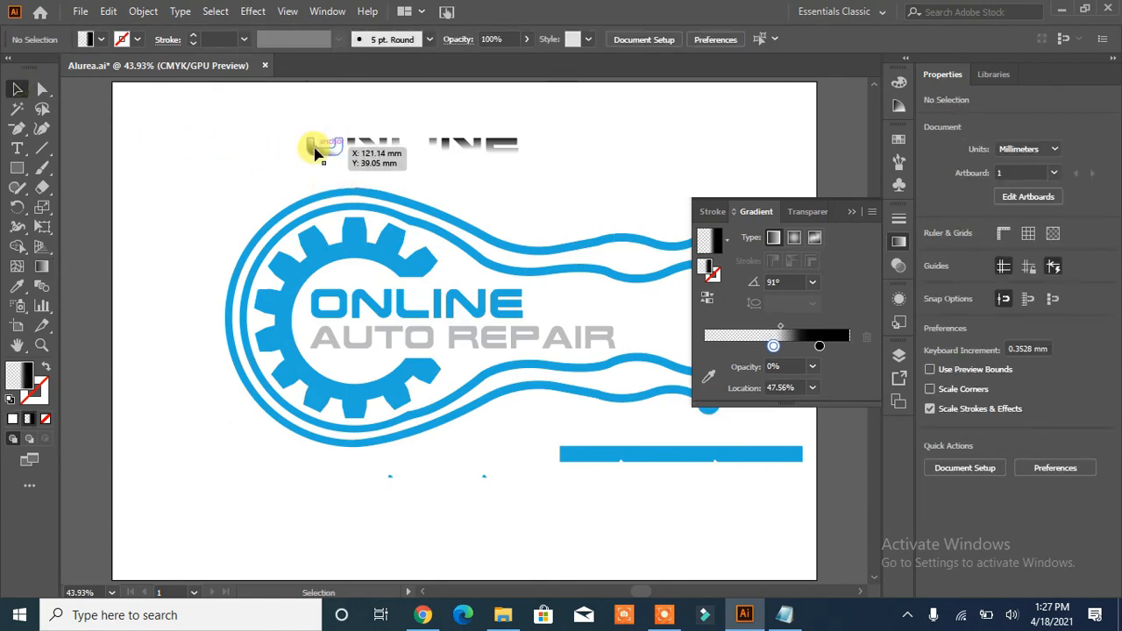
- Redirect the gradient on the half-letter O to run vertically at about 91°, with its dark end at the top
{"action": "left_click", "coordinate": [317, 151]}
{"action": "left_click", "coordinate": [791, 261]}
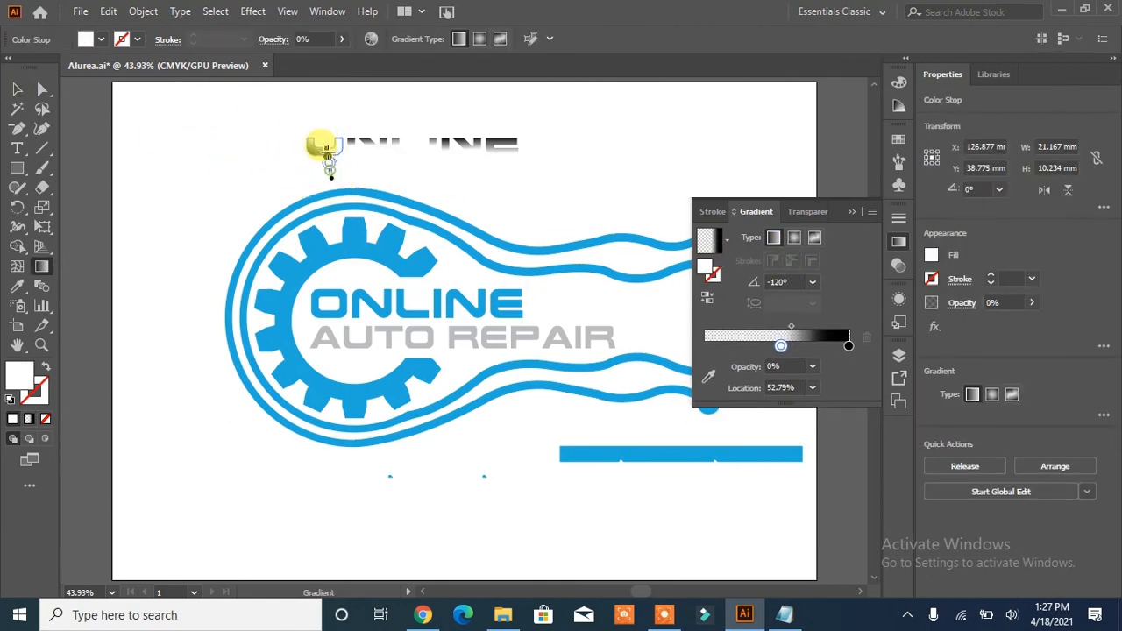
{"action": "left_click", "coordinate": [18, 89]}
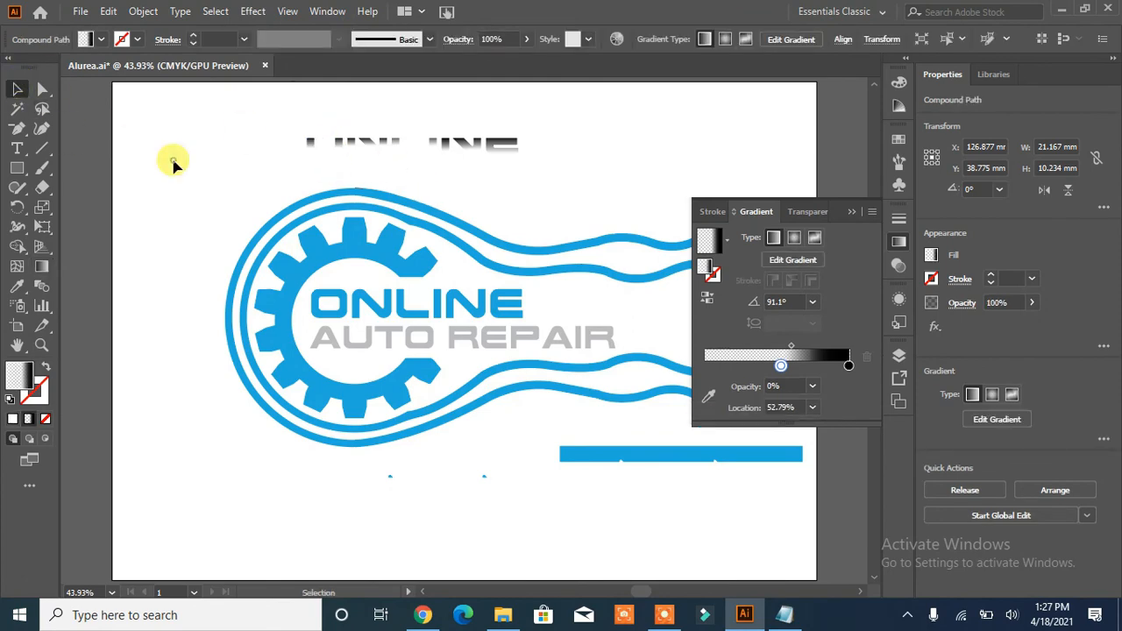
{"action": "left_click", "coordinate": [536, 209]}
- Move the transparent stop of the half-letter E's gradient to about 65%
{"action": "left_click", "coordinate": [502, 147]}
{"action": "left_click", "coordinate": [815, 261]}
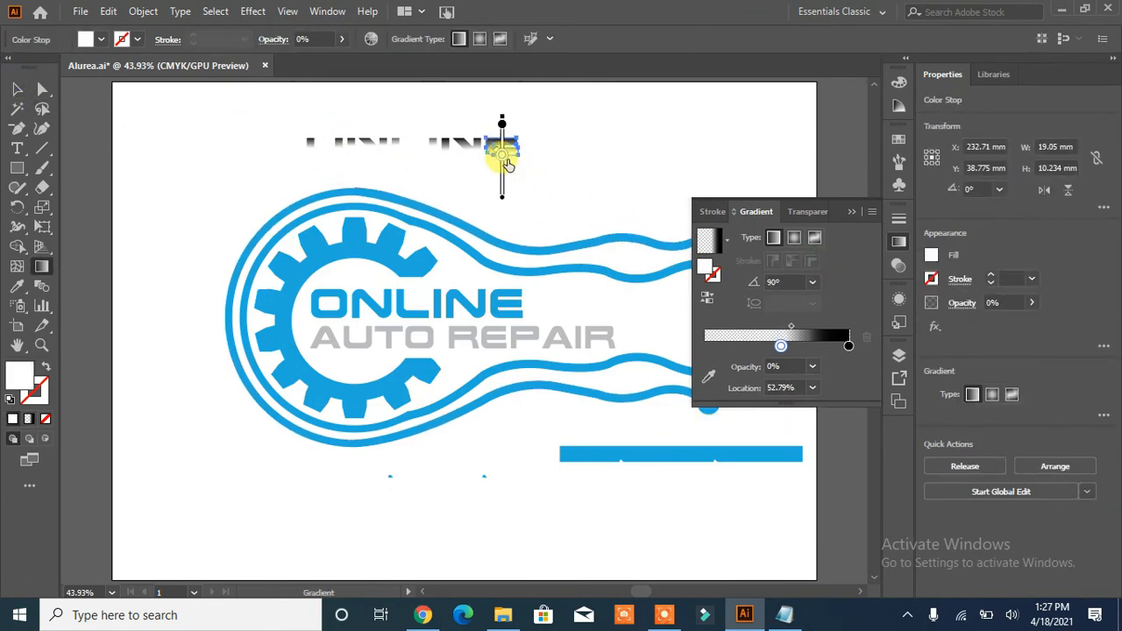
{"action": "left_click_drag", "start_coordinate": [500, 149], "coordinate": [501, 147]}
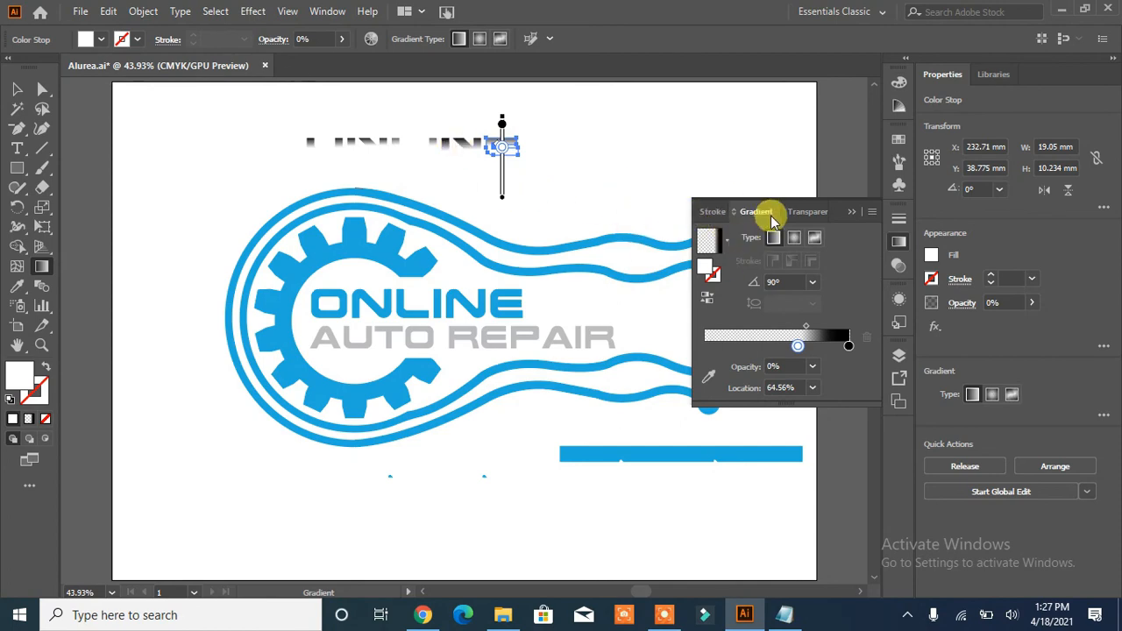
{"action": "left_click", "coordinate": [18, 90]}
{"action": "left_click", "coordinate": [125, 146]}
- Move the transparent stop of the second half-letter N's gradient to about 70%
{"action": "left_click", "coordinate": [461, 151]}
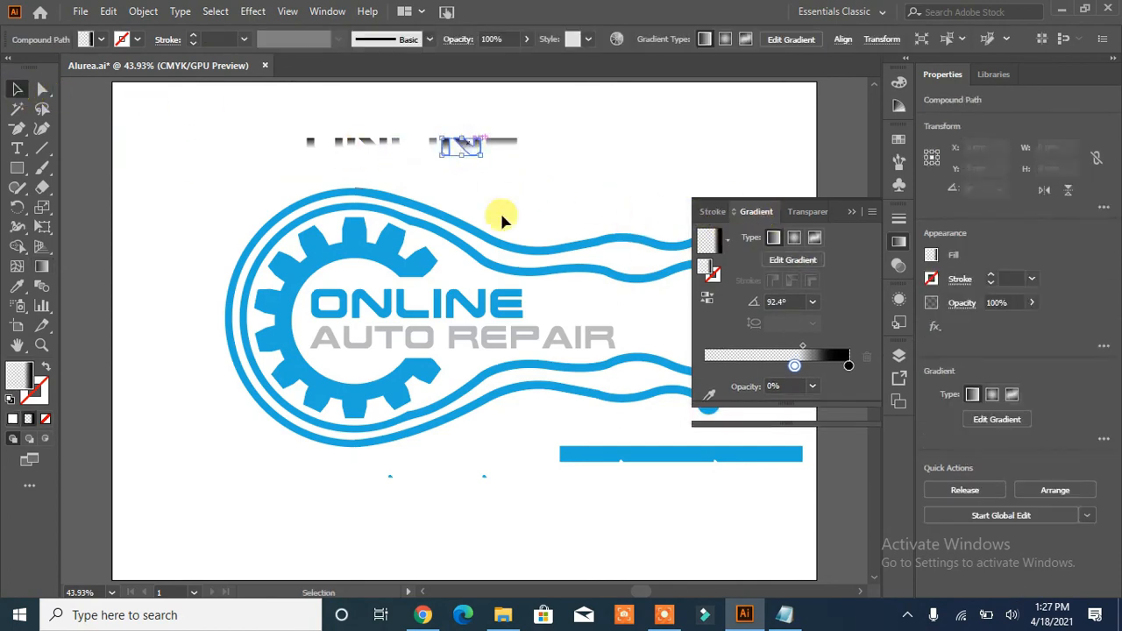
{"action": "left_click", "coordinate": [806, 262]}
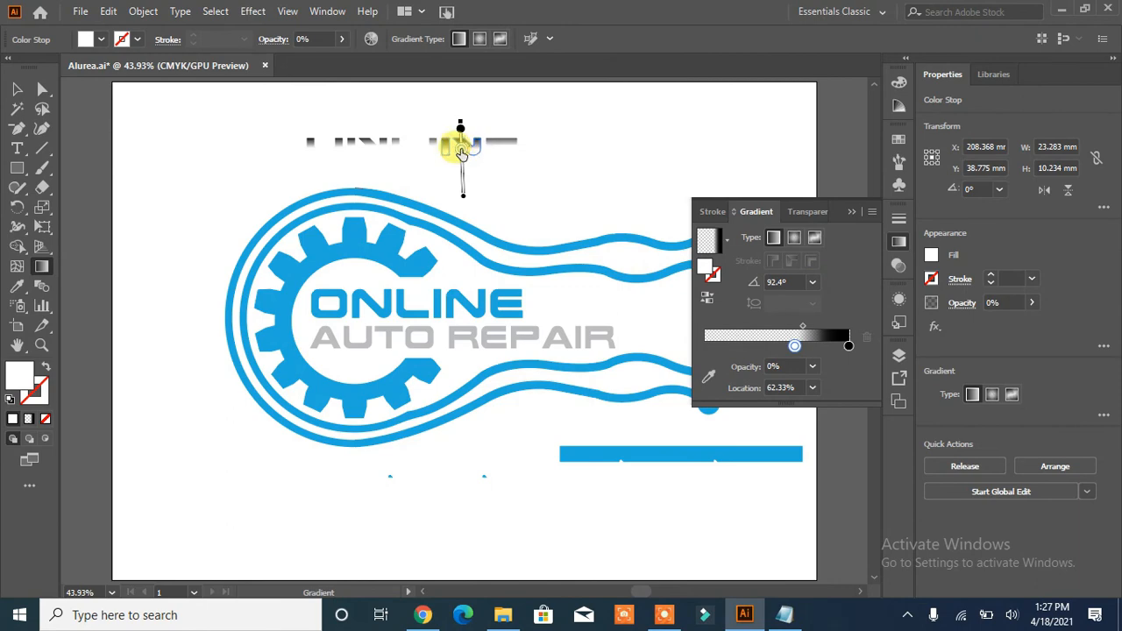
{"action": "left_click_drag", "start_coordinate": [461, 153], "coordinate": [462, 148]}
{"action": "left_click", "coordinate": [17, 89]}
{"action": "left_click", "coordinate": [150, 134]}
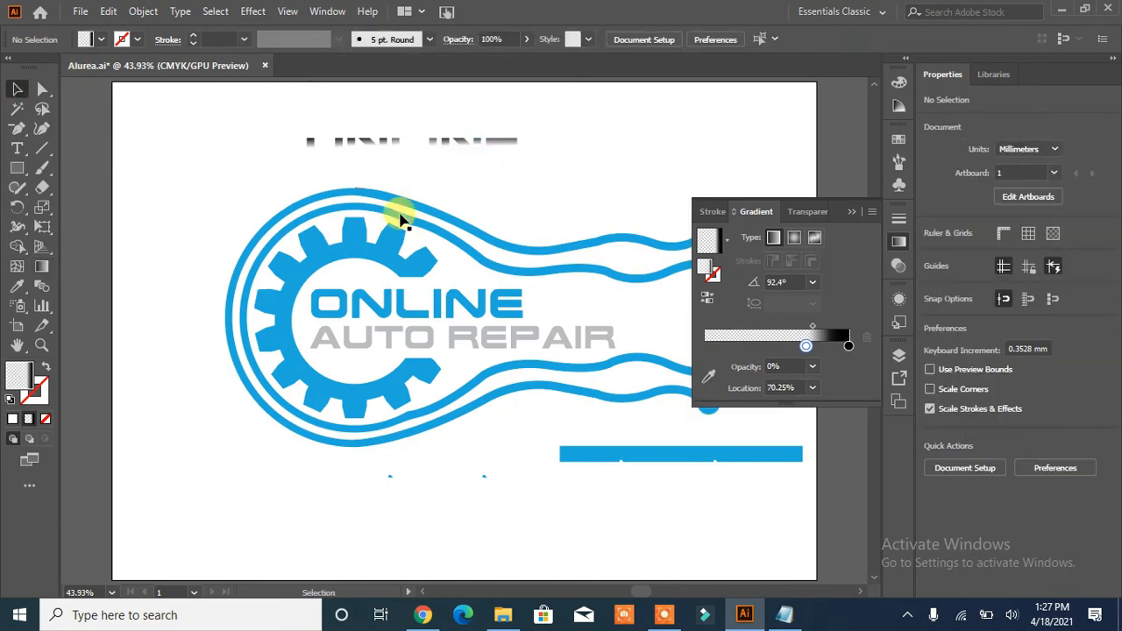
- Group all the shaded half-letters and position them over the lower half of the blue ONLINE text as shading
{"action": "left_click_drag", "start_coordinate": [545, 132], "coordinate": [277, 167]}
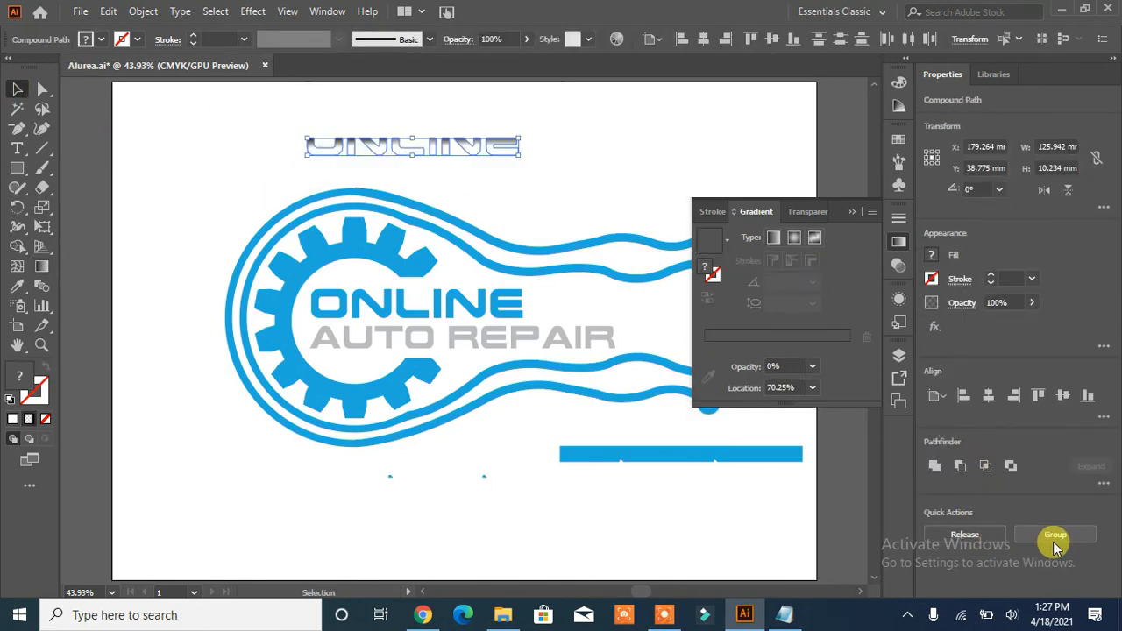
{"action": "left_click", "coordinate": [1053, 541]}
{"action": "left_click_drag", "start_coordinate": [388, 145], "coordinate": [398, 309]}
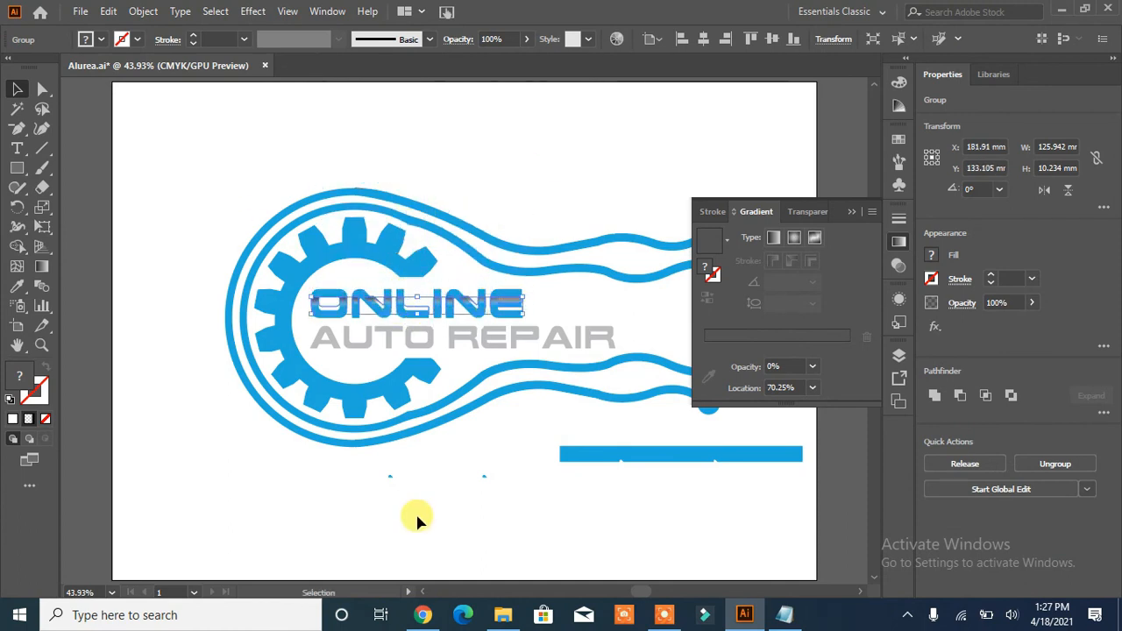
{"action": "key", "text": "Down"}
{"action": "key", "text": "Down"}
{"action": "key", "text": "Down"}
{"action": "key", "text": "Down"}
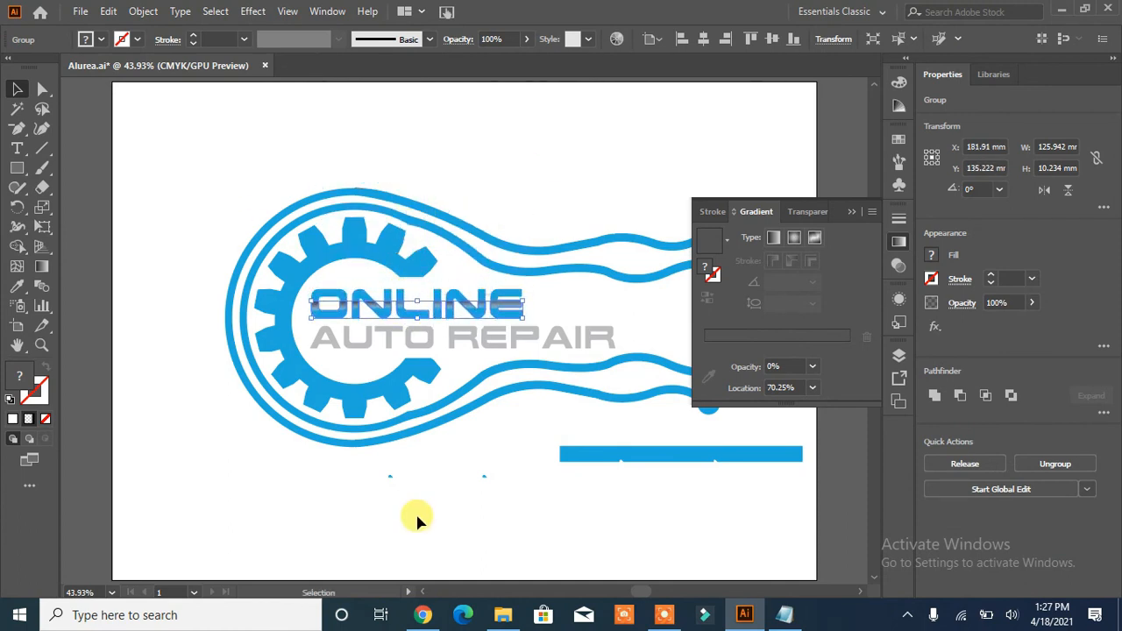
{"action": "left_click", "coordinate": [424, 528]}
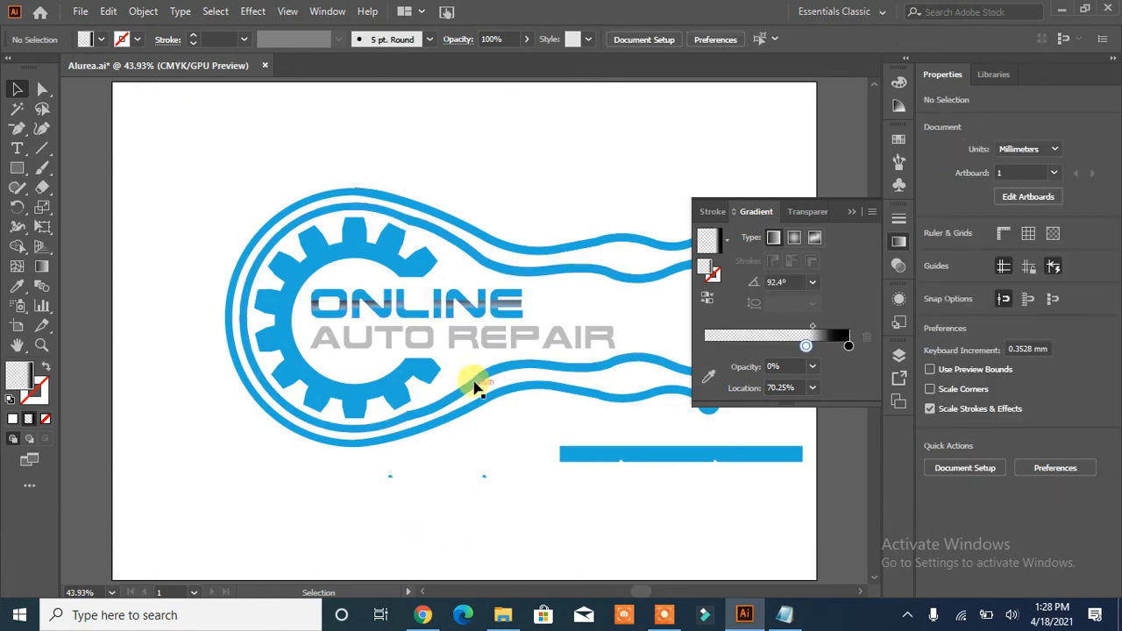
- Try shifting the gradient's transparent stop to about 55% with no artwork selected
{"action": "left_click", "coordinate": [508, 305]}
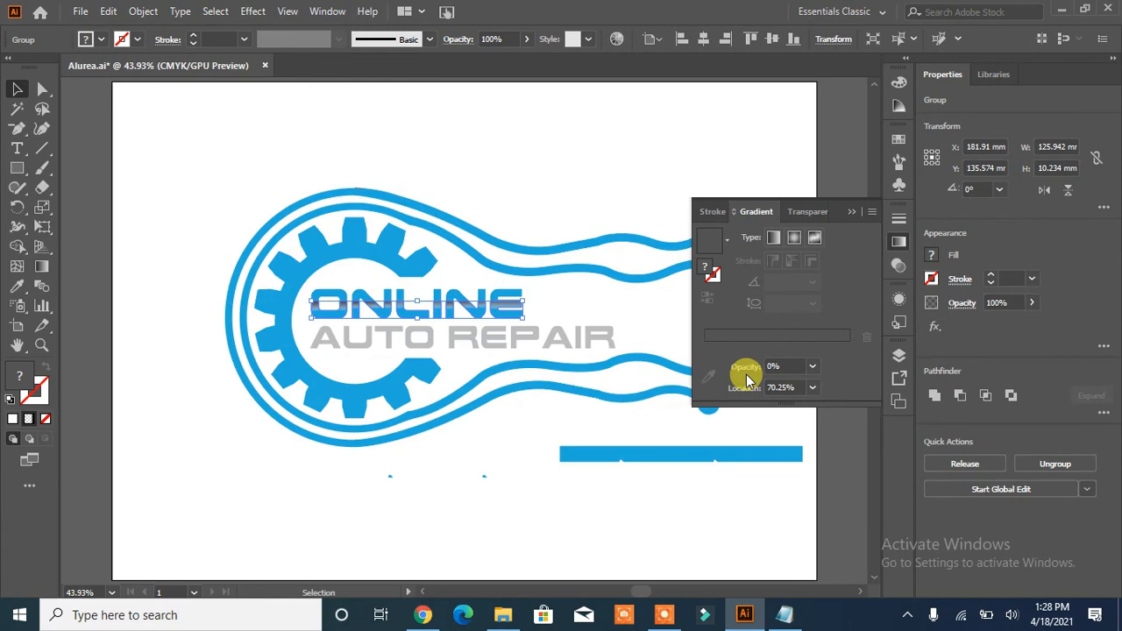
{"action": "left_click", "coordinate": [455, 517]}
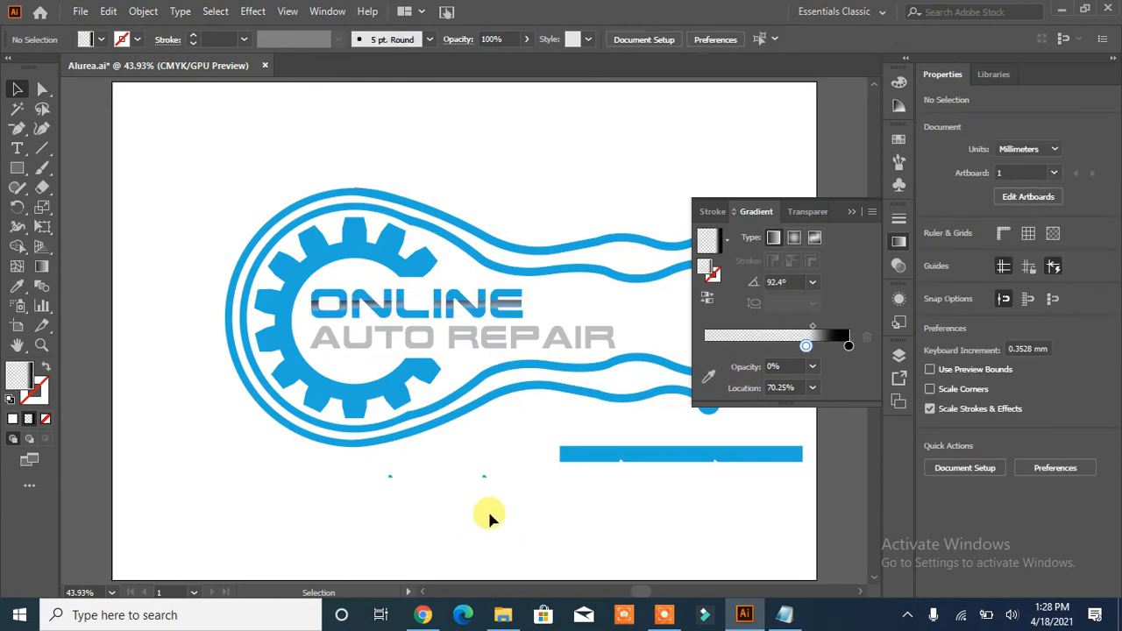
{"action": "left_click_drag", "start_coordinate": [806, 347], "coordinate": [784, 348]}
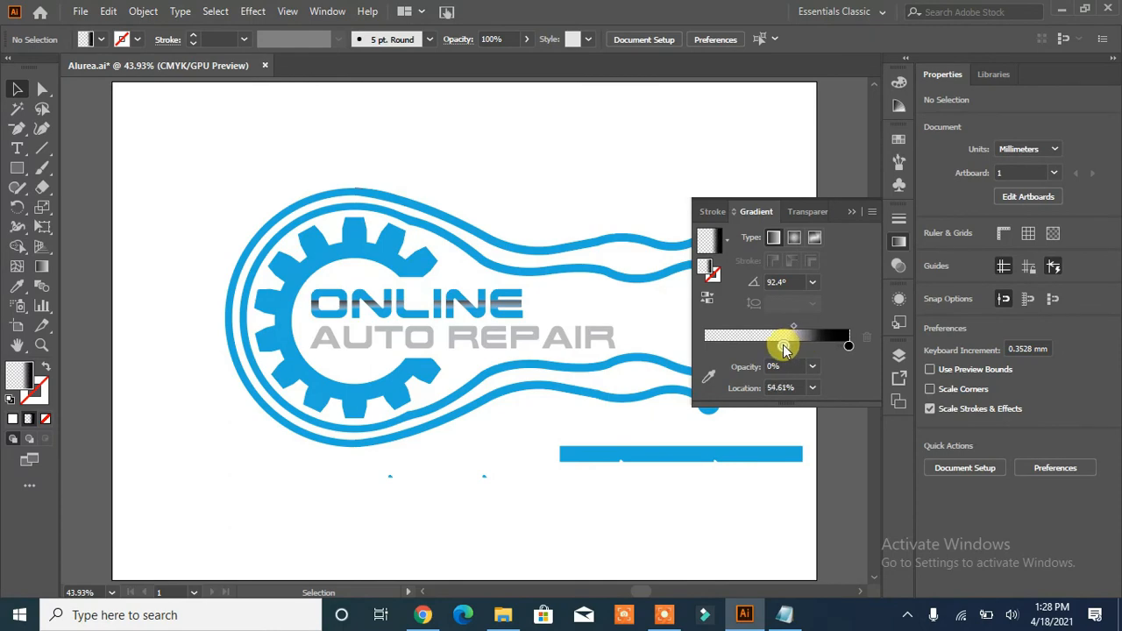
{"action": "left_click", "coordinate": [325, 306]}
{"action": "left_click", "coordinate": [148, 442]}
- Collapse the gradient settings to uncover the ends of the circuit lines
{"action": "left_click", "coordinate": [874, 202]}
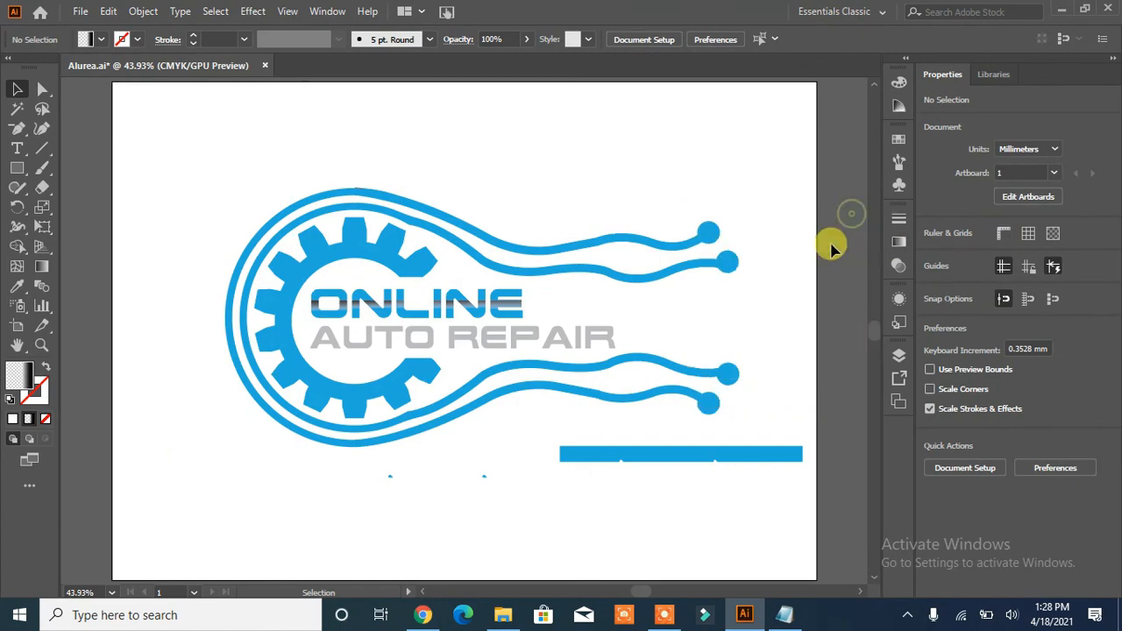